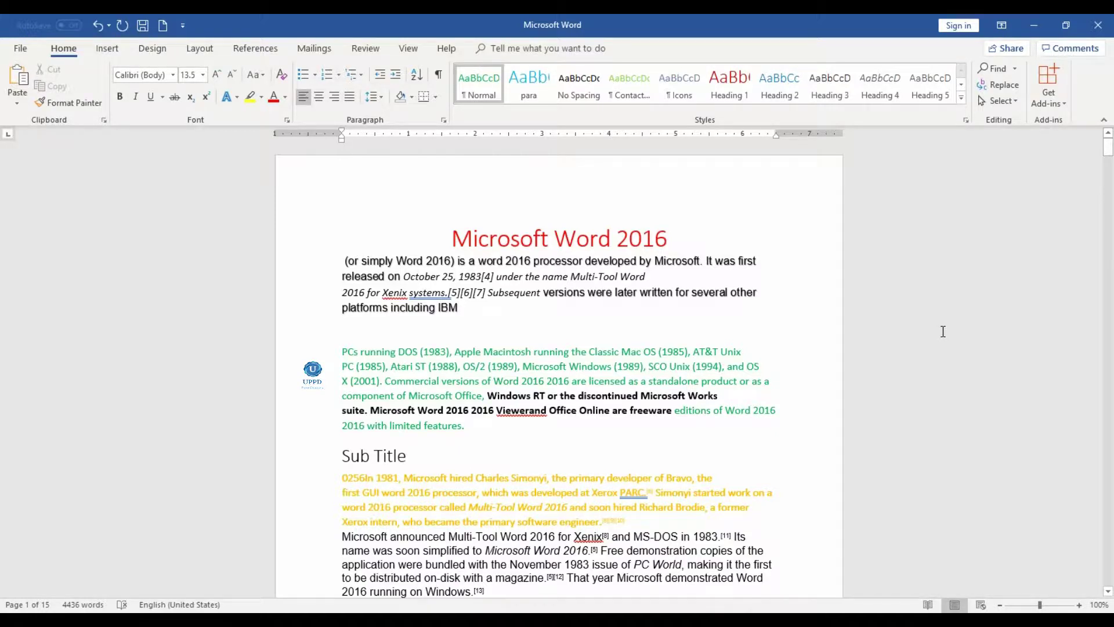
# Clear the old Find what and Replace with text, then return to the plain Find tab.
pyautogui.click(1021, 93)
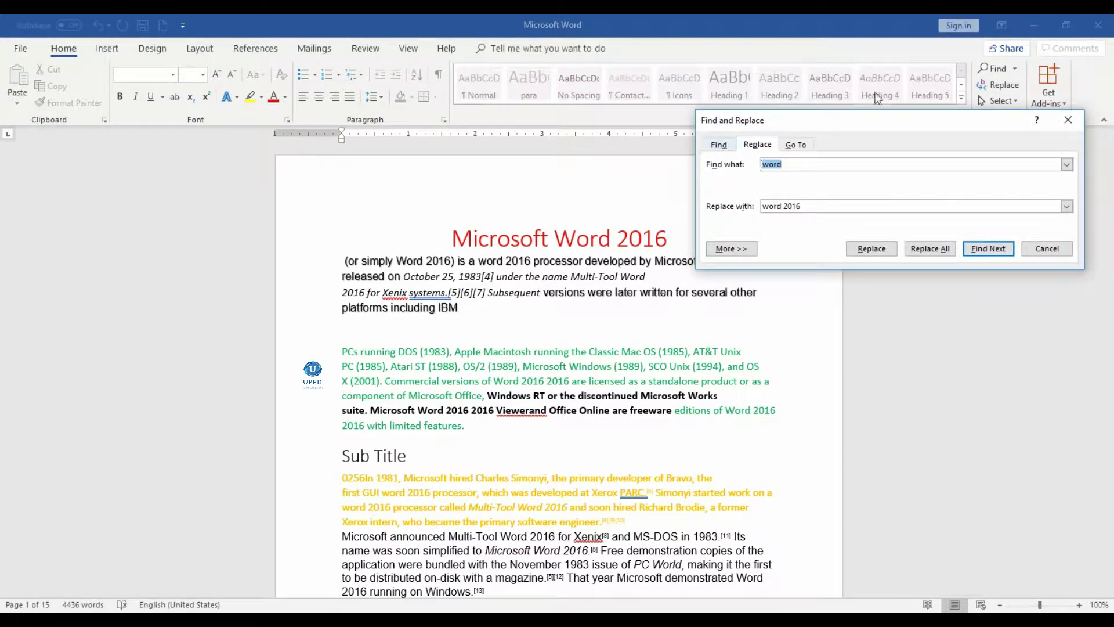
pyautogui.press('BackSpace')
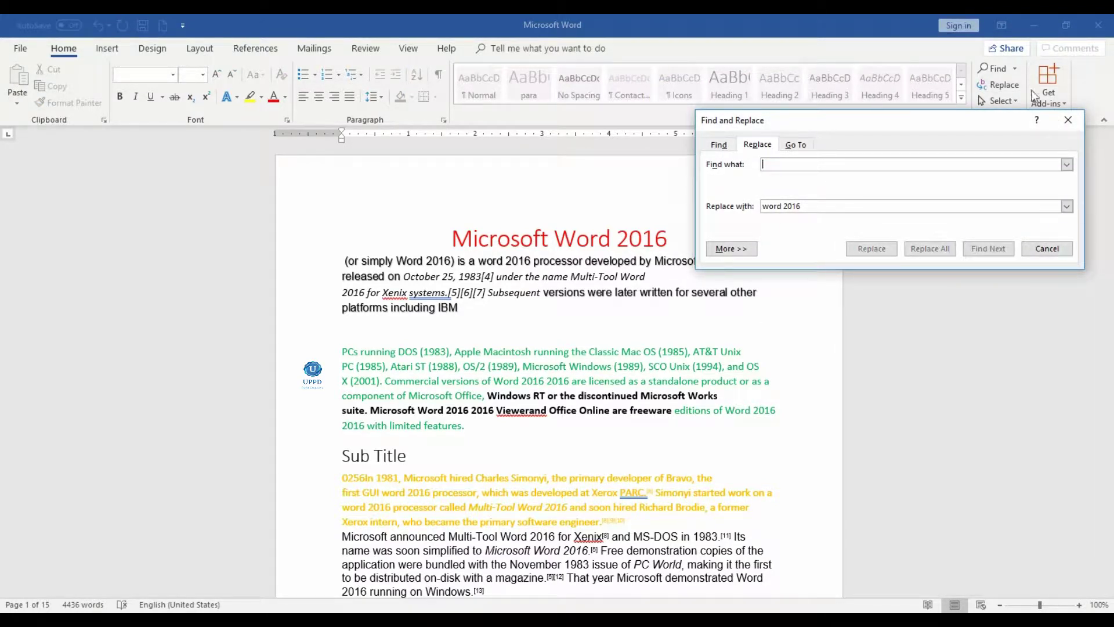
pyautogui.press('Tab')
pyautogui.press('BackSpace')
pyautogui.click(715, 145)
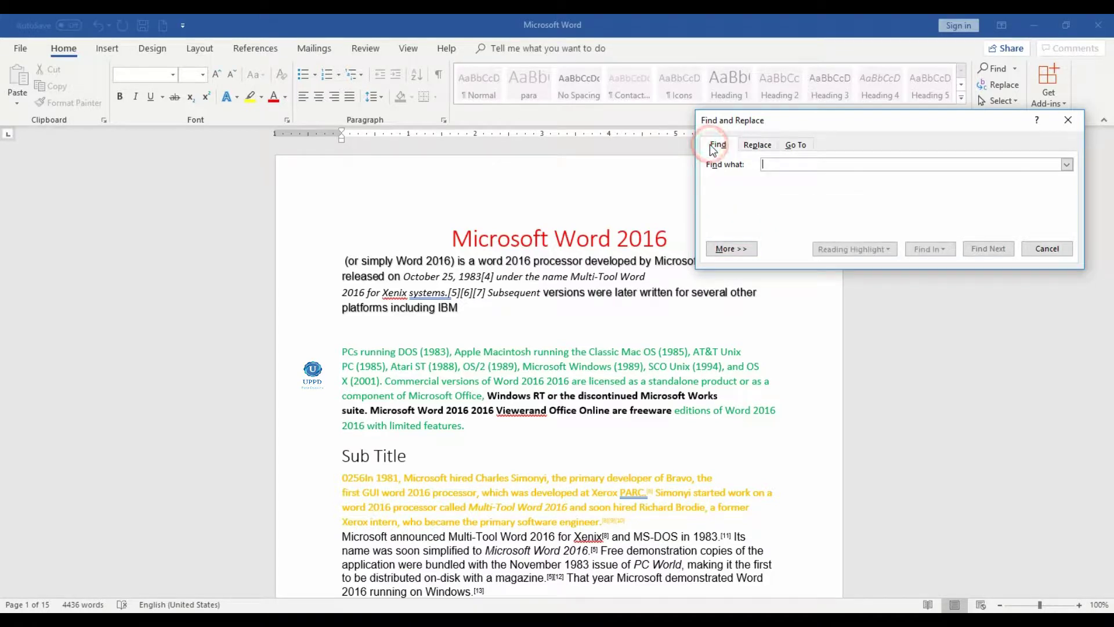
# Show the extra search options and enter M as the search term.
pyautogui.click(727, 249)
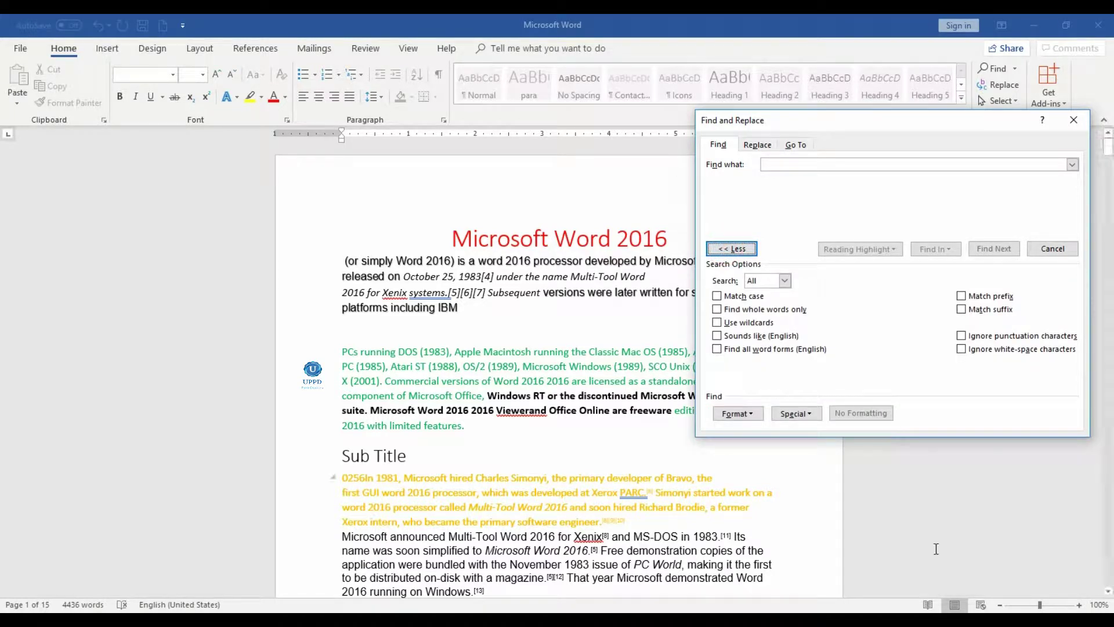
pyautogui.click(778, 163)
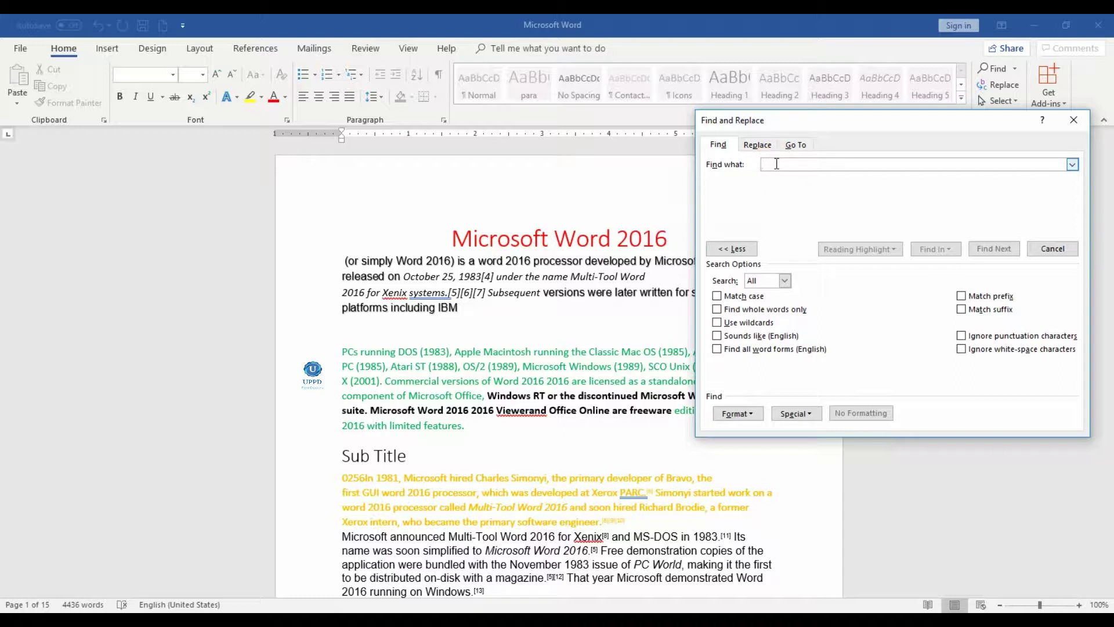
pyautogui.write('M')
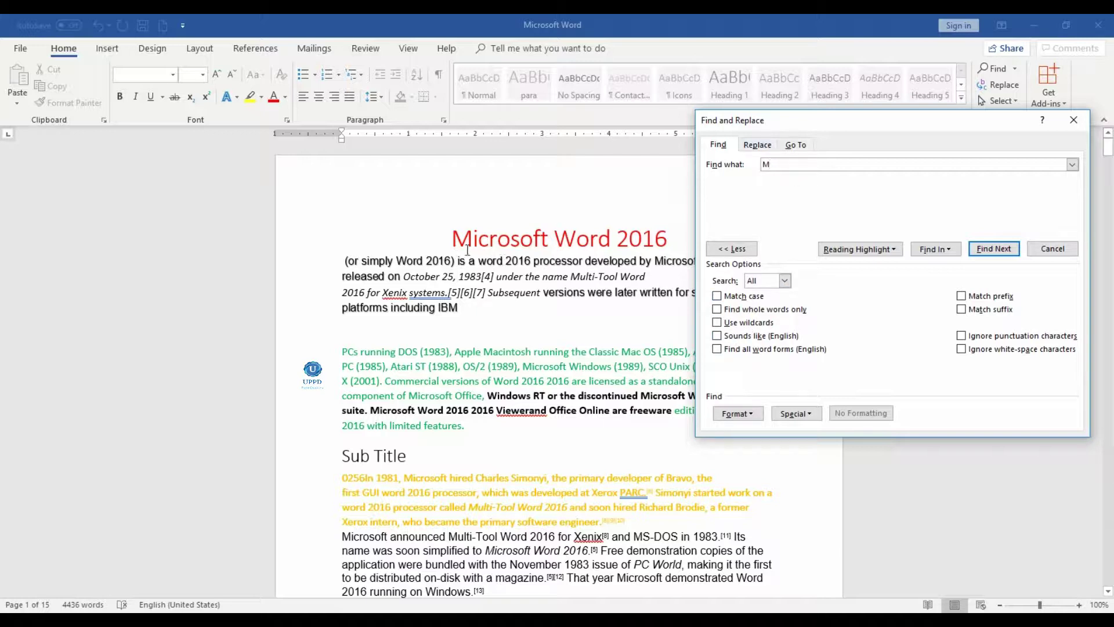
# Change the title to start with 'mMicrosoft' and find both M matches.
pyautogui.click(454, 238)
pyautogui.press('Delete')
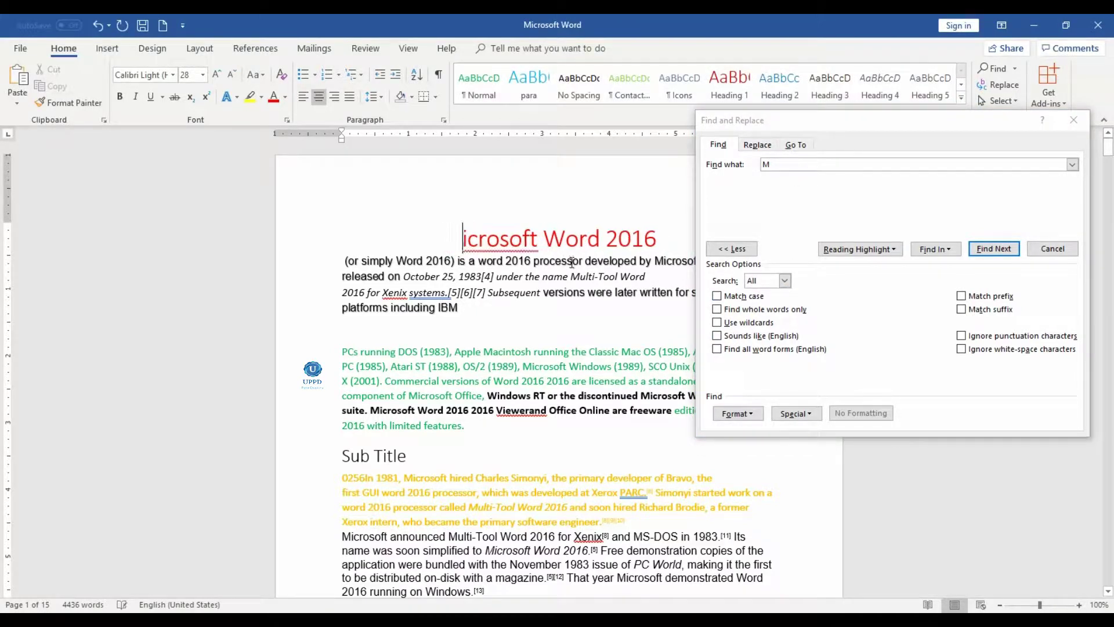
pyautogui.write('m')
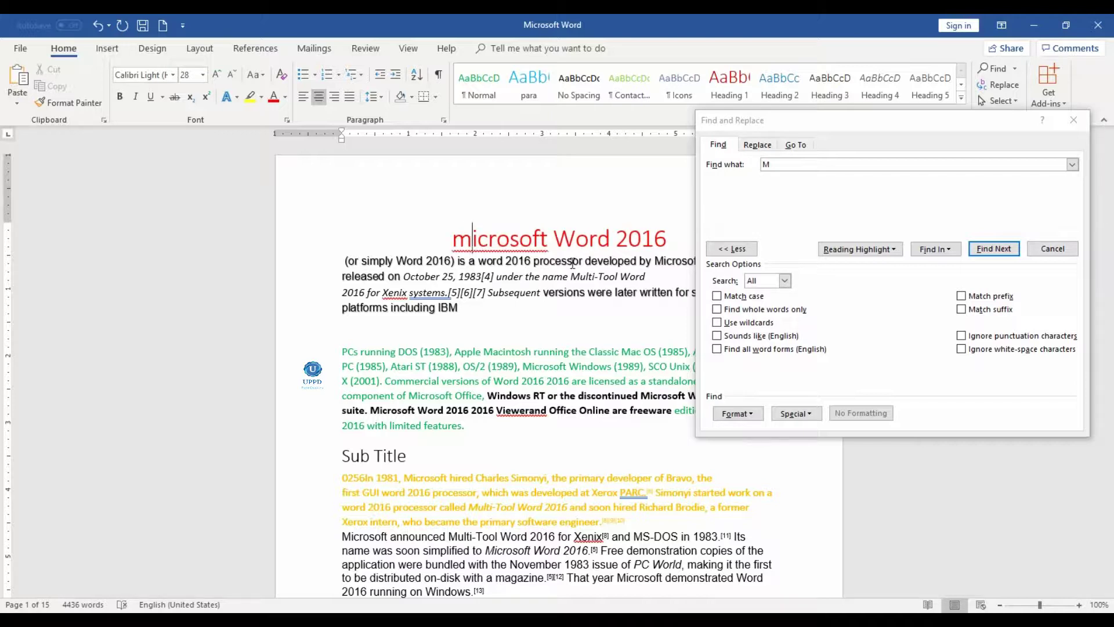
pyautogui.write('M')
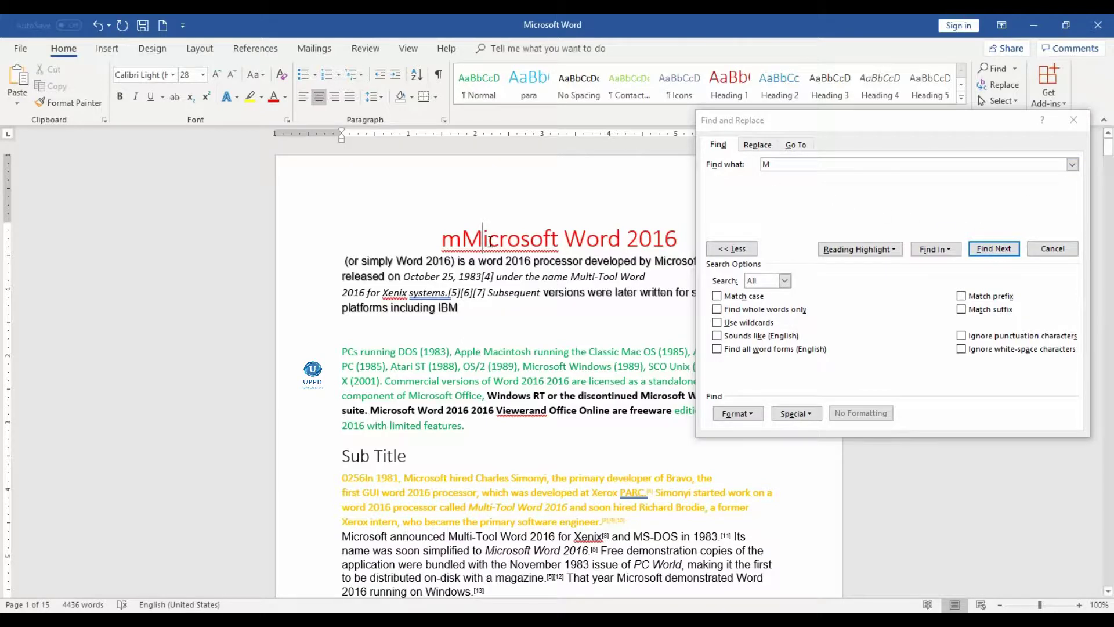
pyautogui.click(412, 237)
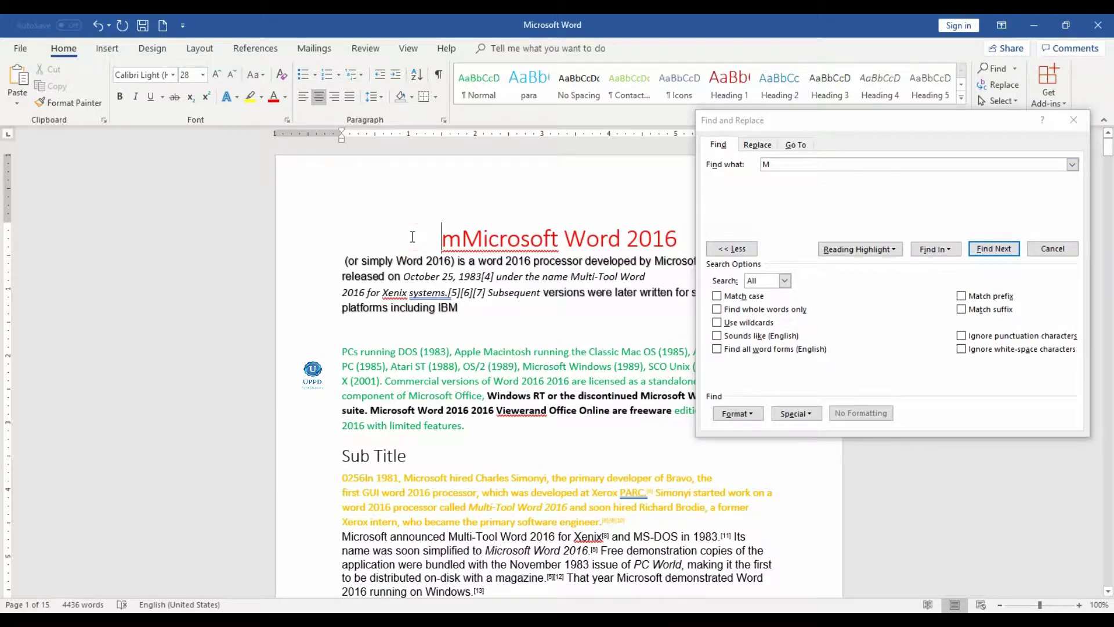
pyautogui.click(994, 249)
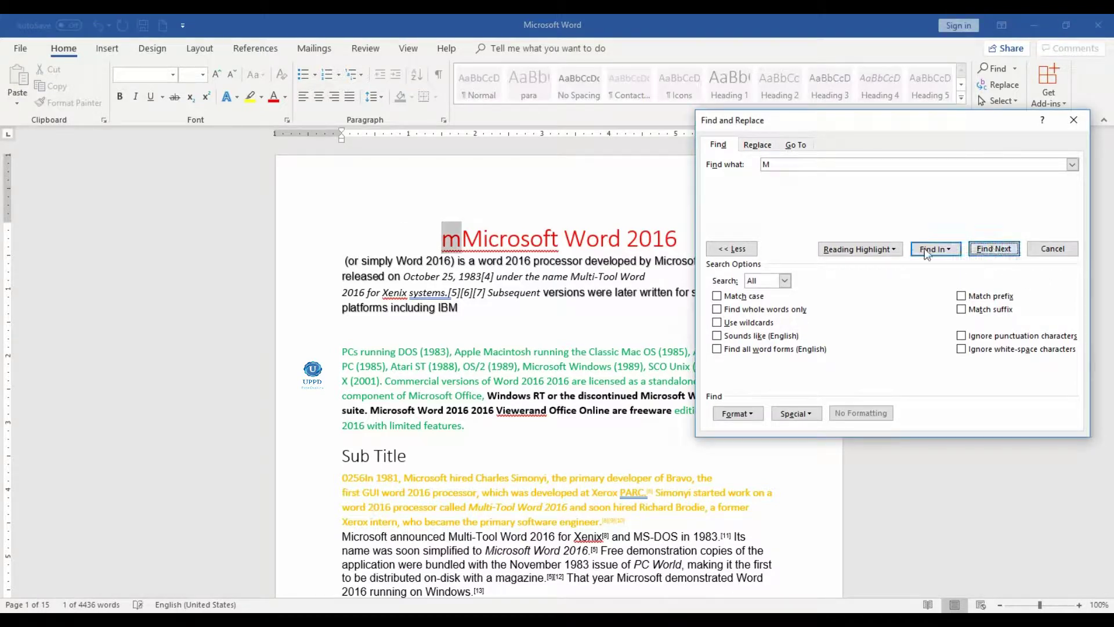
pyautogui.click(989, 250)
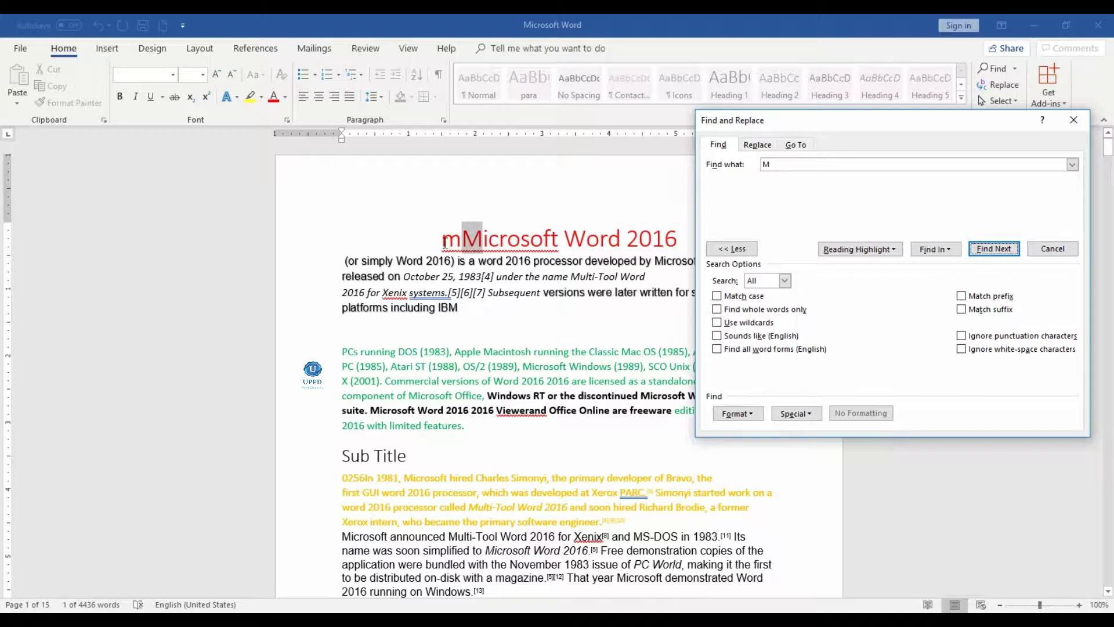
pyautogui.click(773, 165)
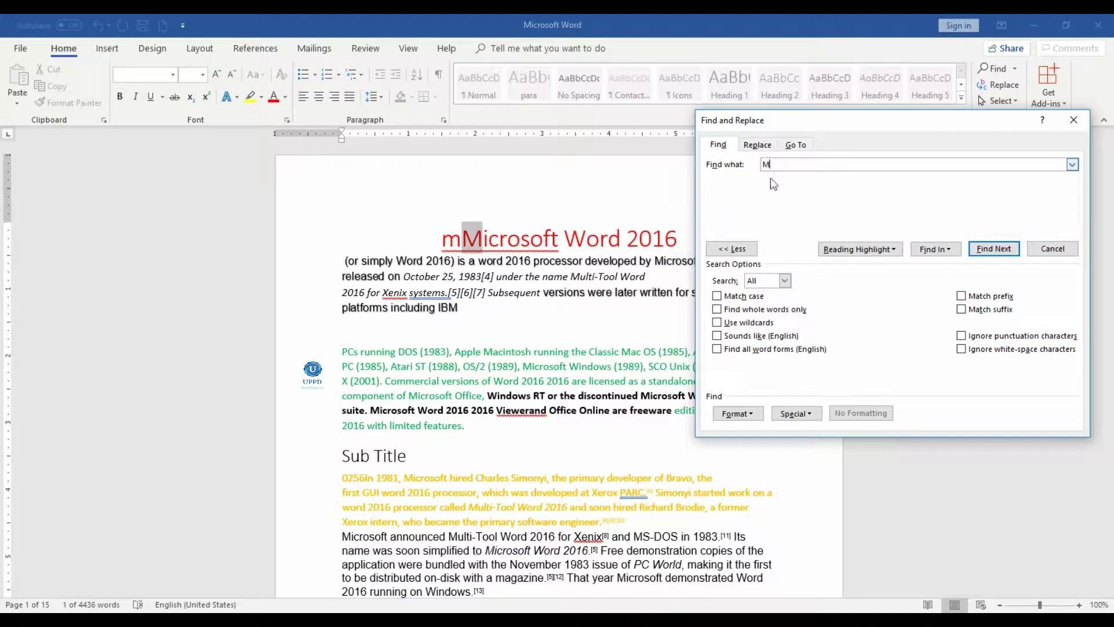
pyautogui.click(448, 243)
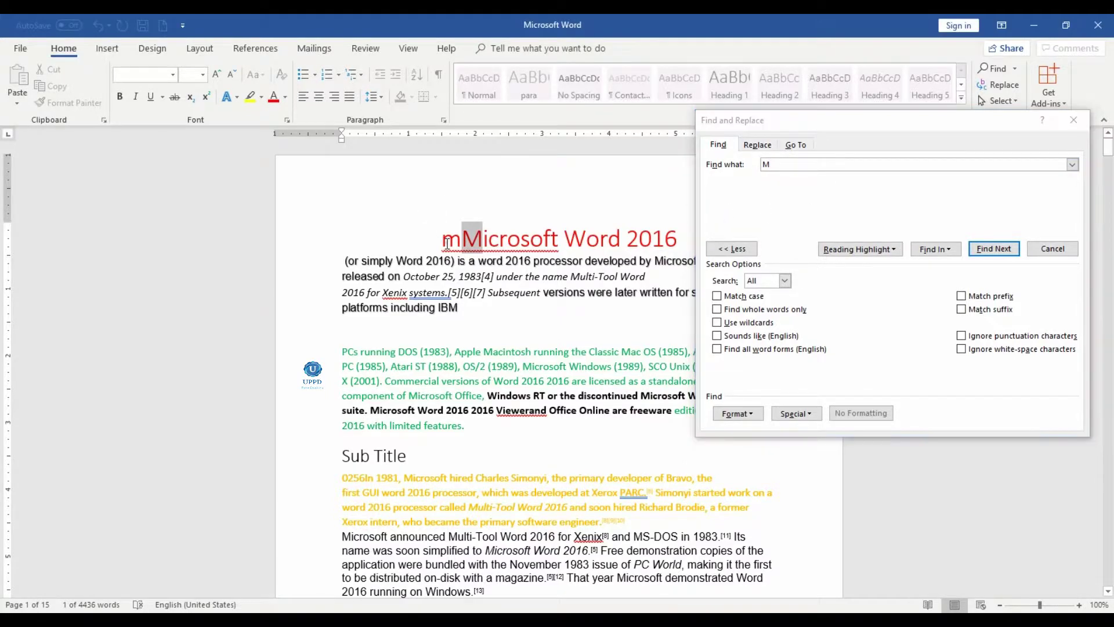
# Turn on Match case and step through the capital M matches, up to IBM.
pyautogui.click(717, 297)
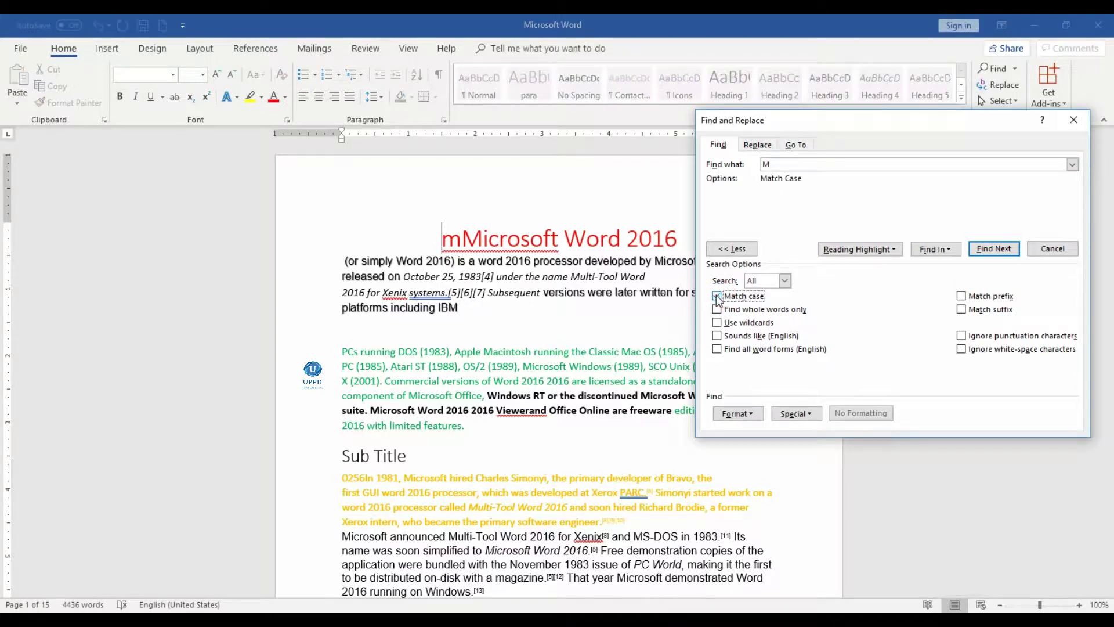
pyautogui.click(988, 247)
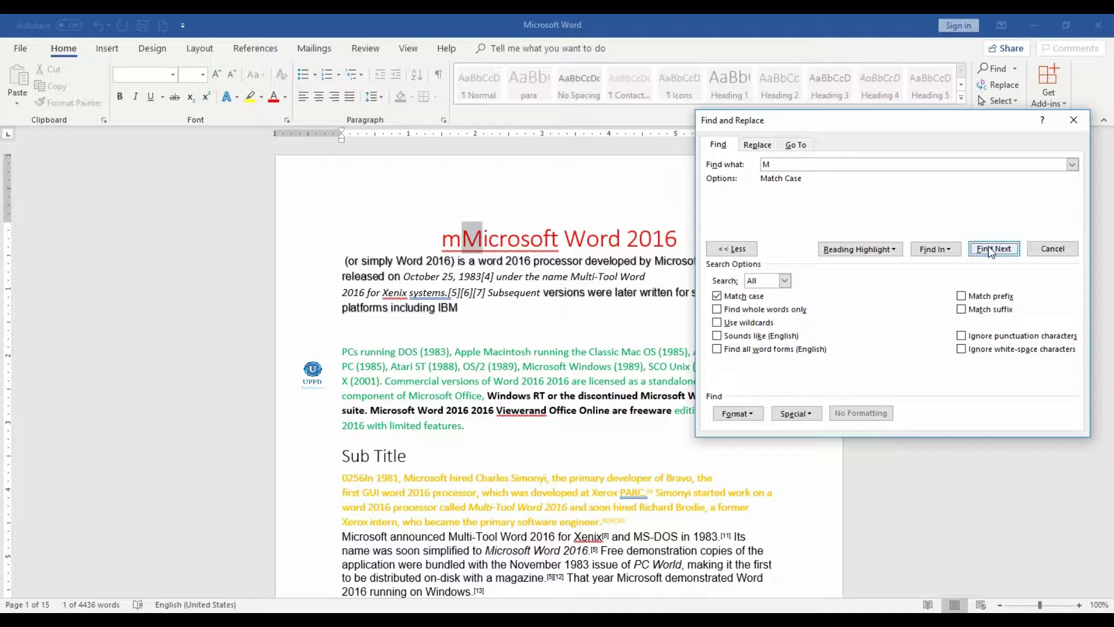
pyautogui.click(991, 249)
pyautogui.click(991, 249)
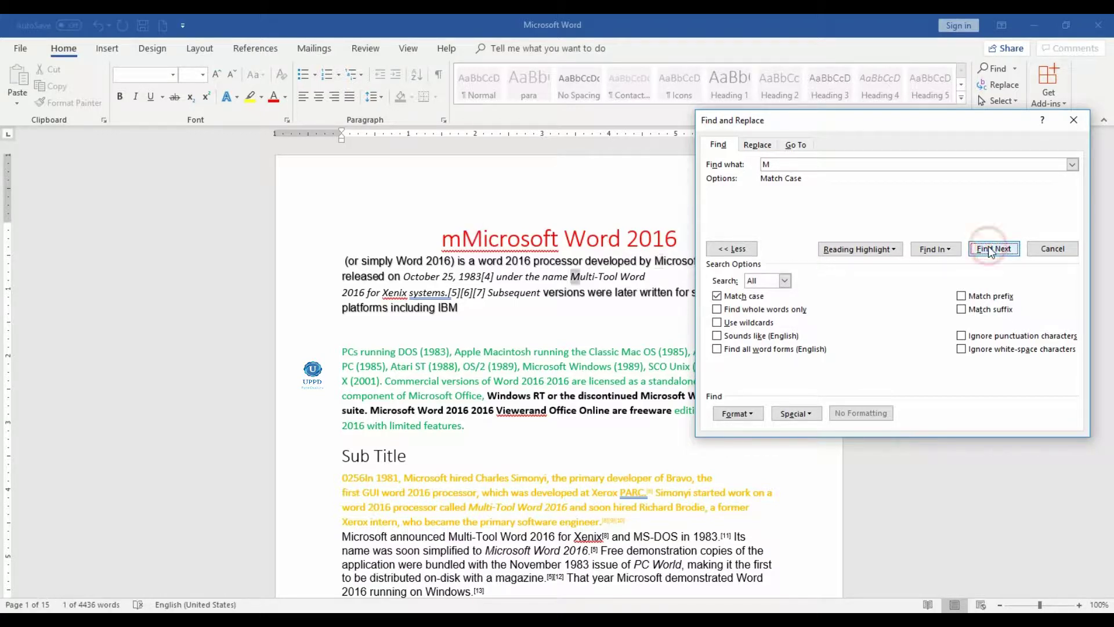
pyautogui.click(991, 249)
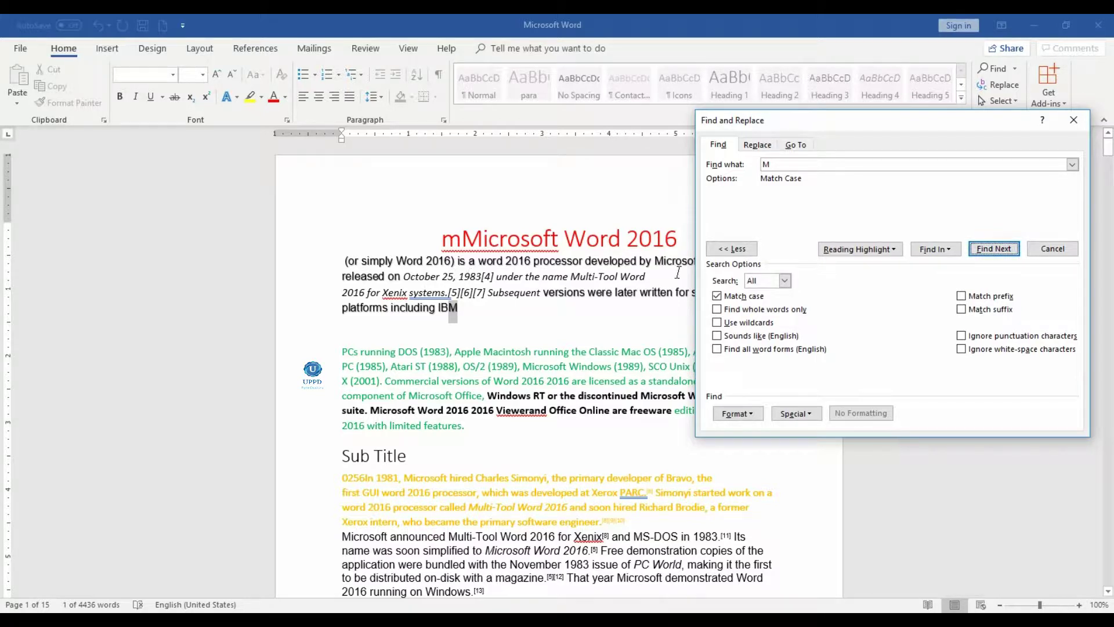
# Turn off Match case and set up a Replace search for 'uppd'.
pyautogui.click(717, 296)
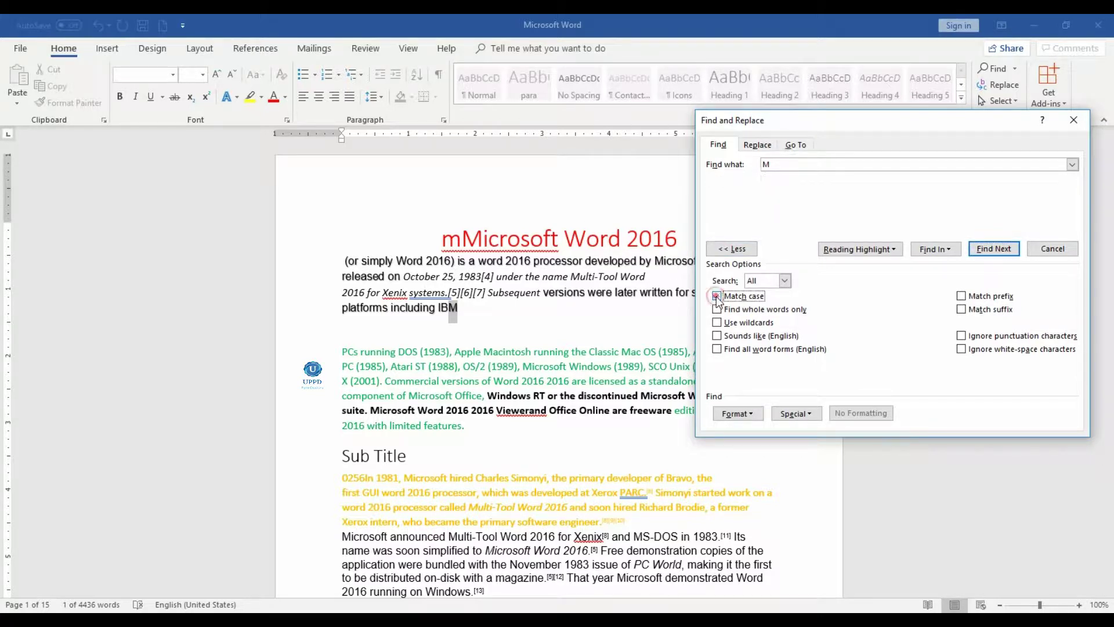
pyautogui.click(790, 165)
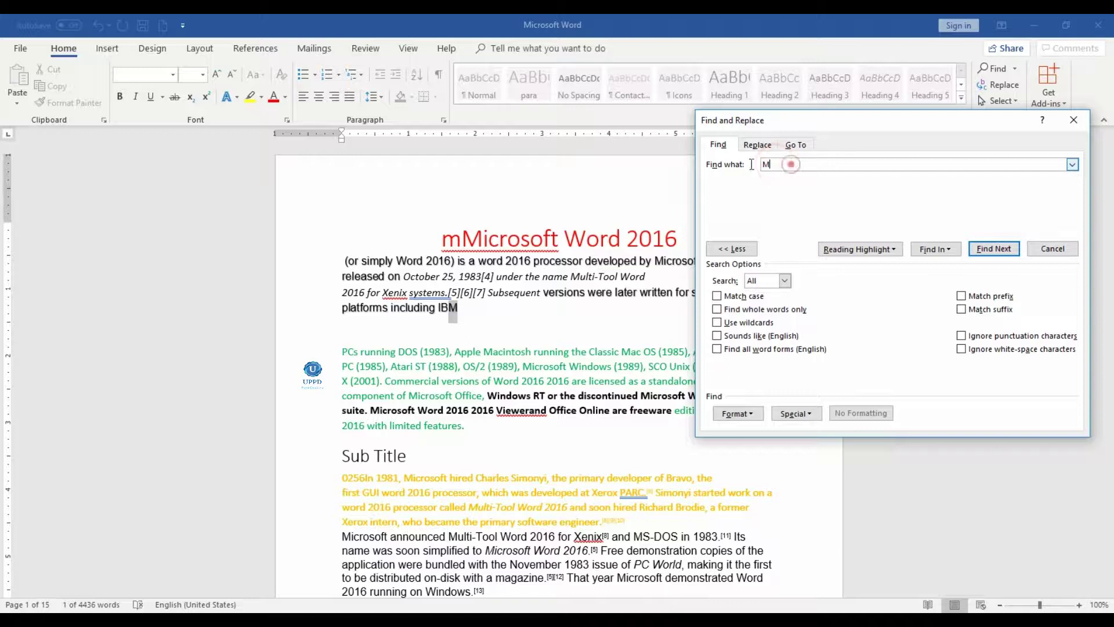
pyautogui.press('BackSpace')
pyautogui.write('uppd')
pyautogui.hotkey('ctrl', 'h')
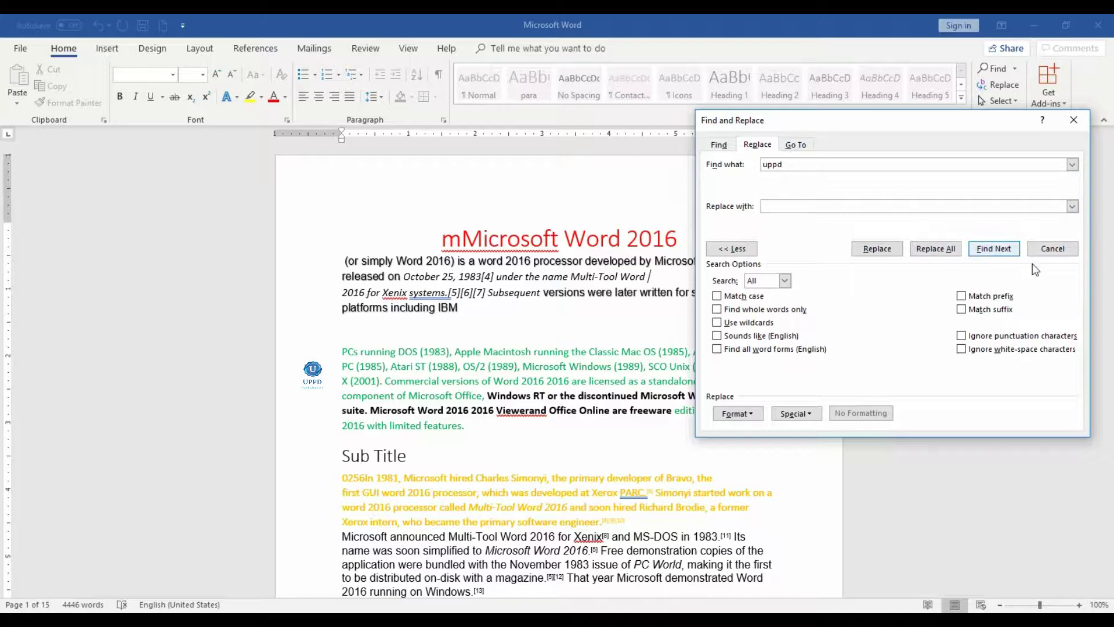
# Step through the case-insensitive 'uppd' matches in the document.
pyautogui.click(994, 248)
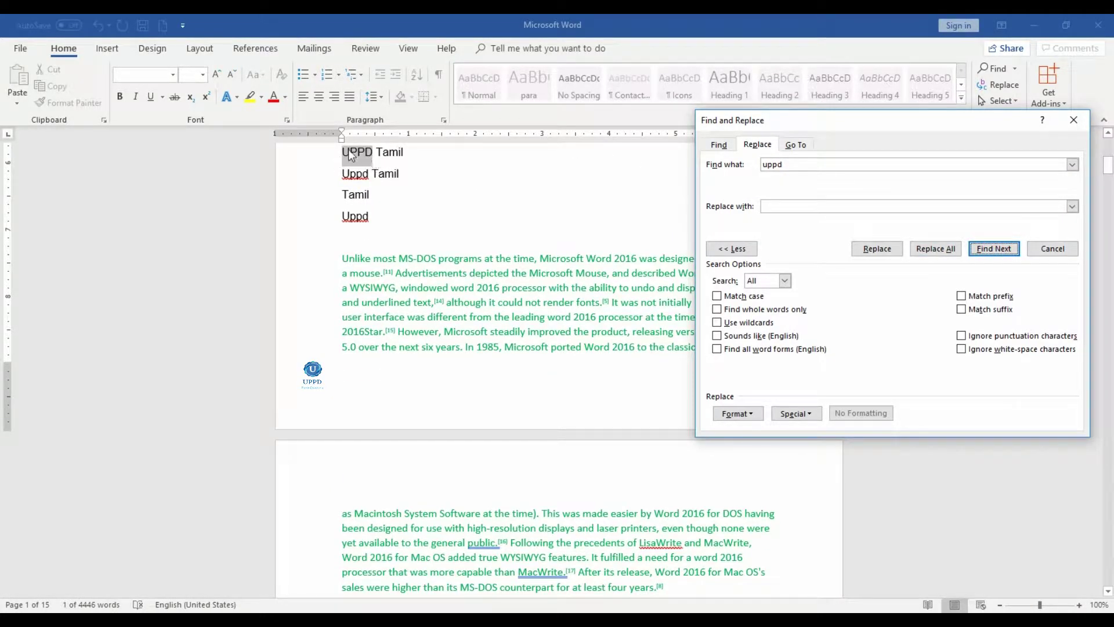
pyautogui.click(997, 248)
pyautogui.click(997, 249)
pyautogui.click(997, 249)
pyautogui.click(996, 250)
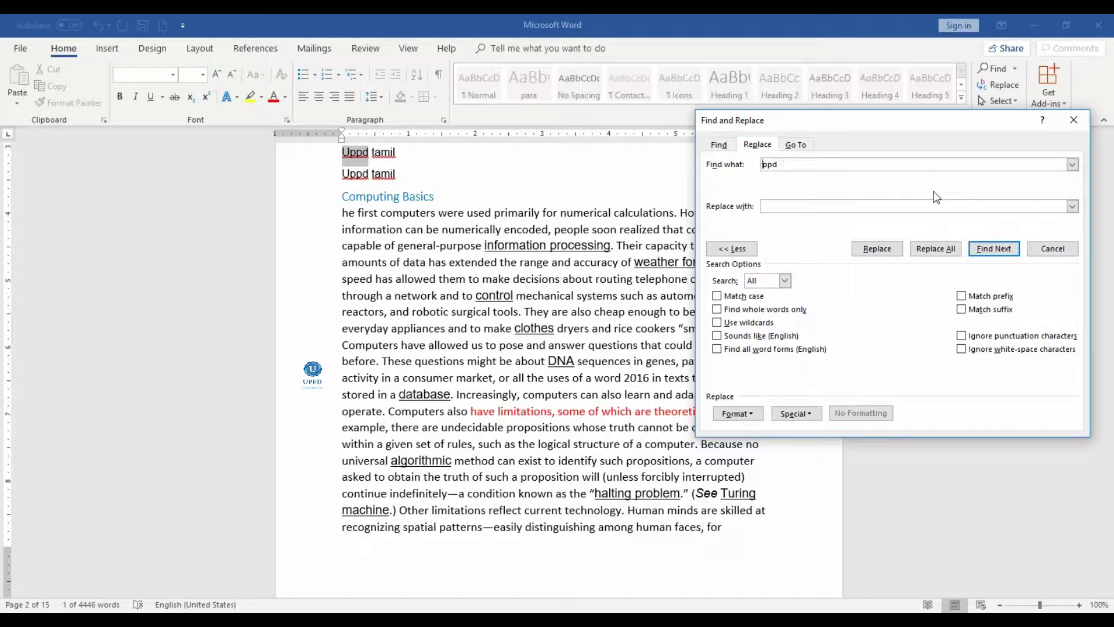
# Change the search term to 'Uppd' and continue past the document end to 'UPPD Tamil'.
pyautogui.write('U')
pyautogui.click(994, 249)
pyautogui.click(994, 249)
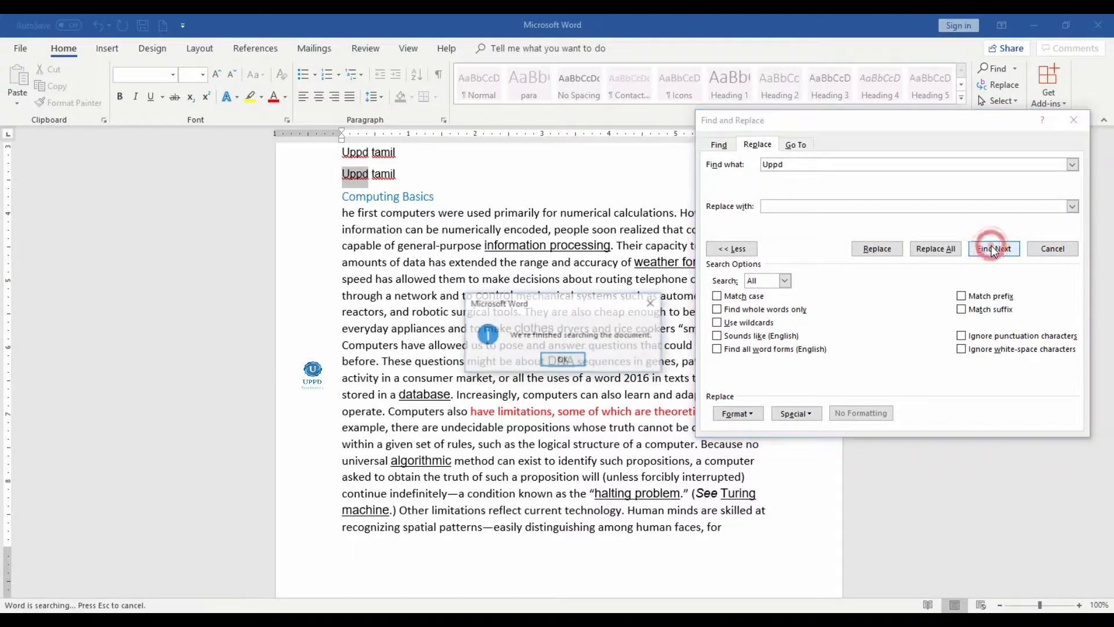
pyautogui.click(560, 360)
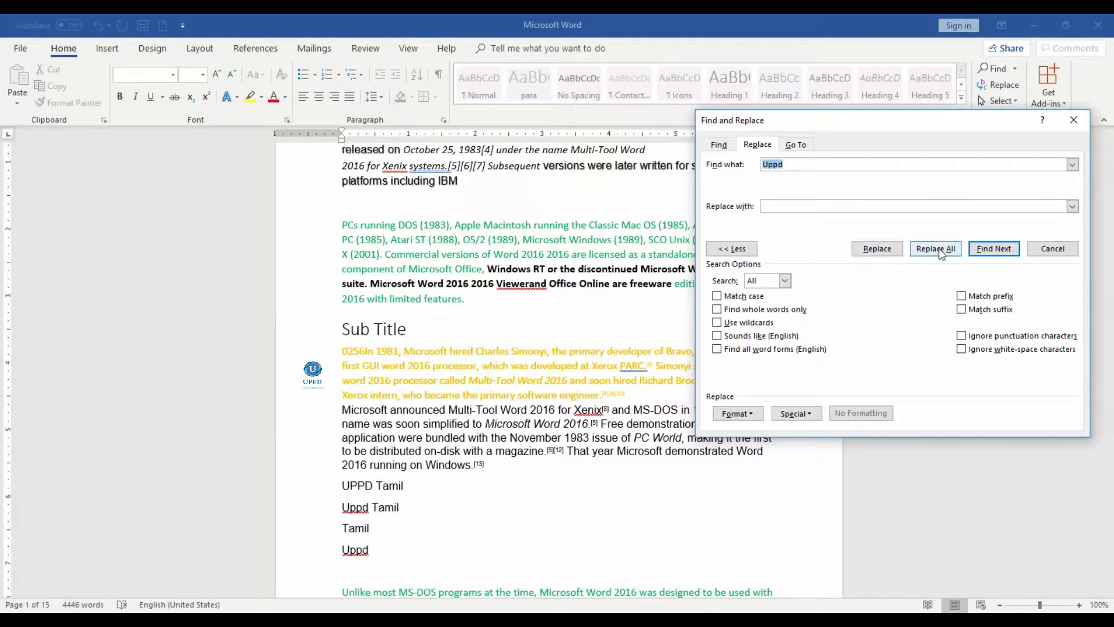
pyautogui.click(985, 254)
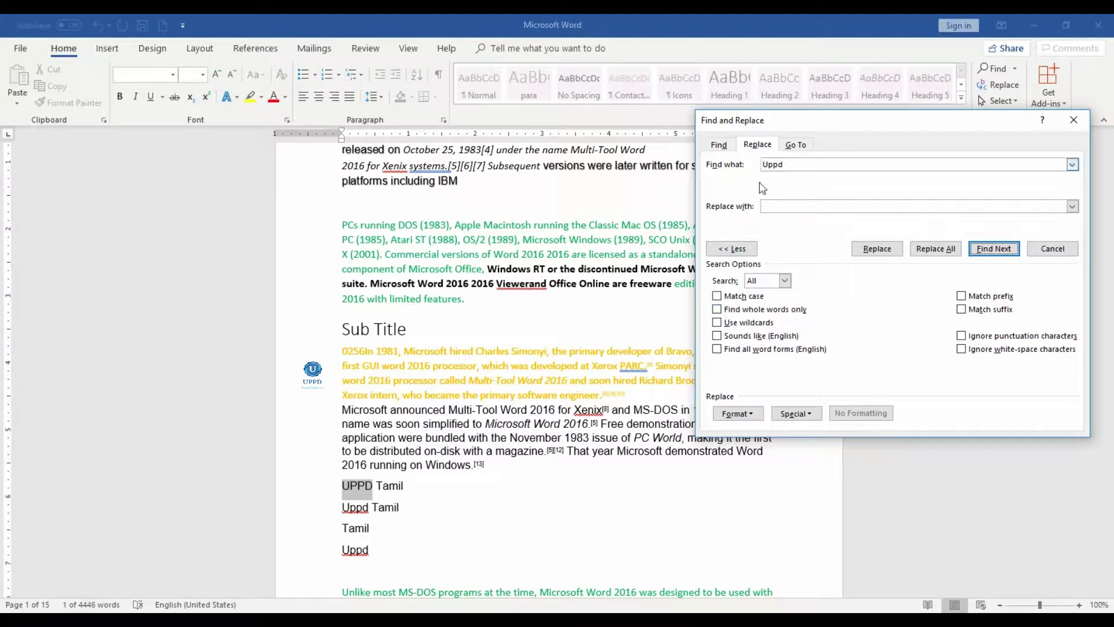
# Turn on Match case and step through the 'Uppd' matches until the search finishes.
pyautogui.click(717, 296)
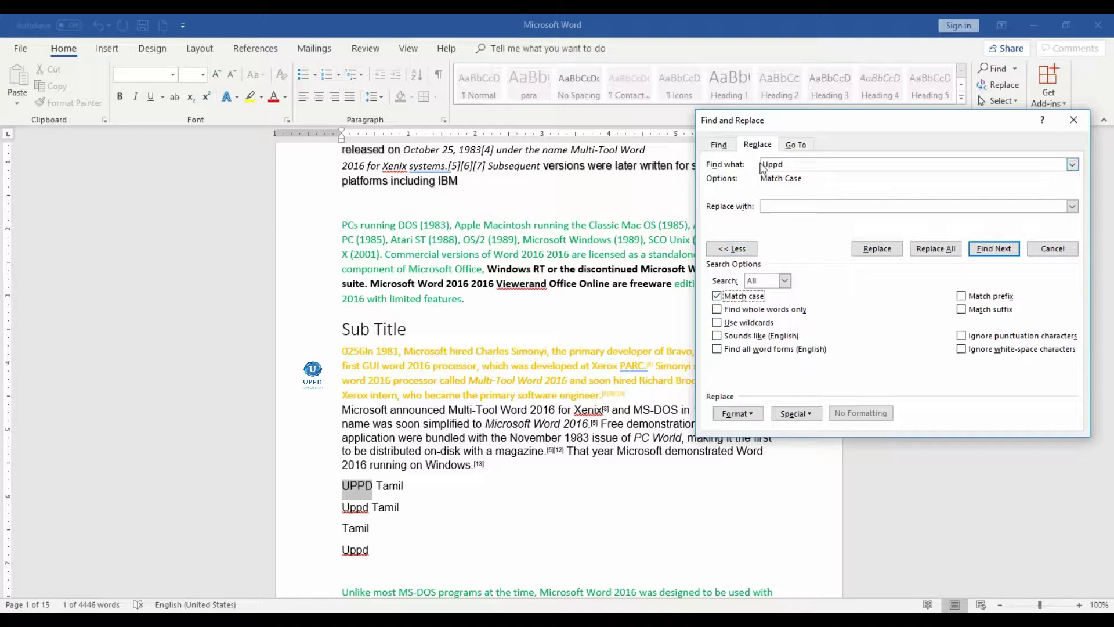
pyautogui.click(992, 251)
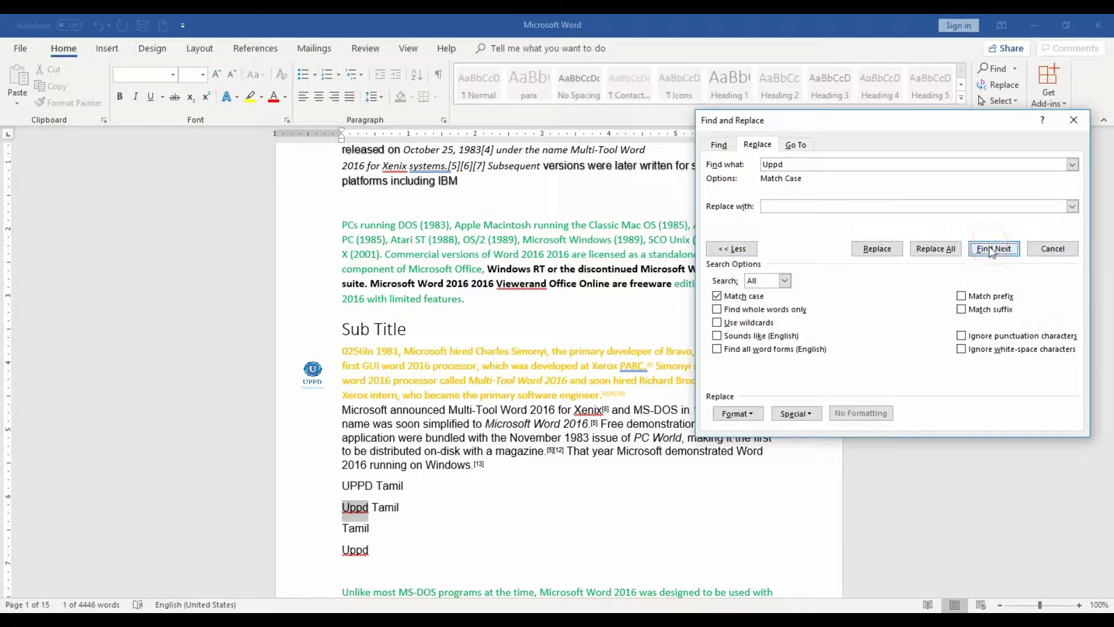
pyautogui.click(992, 251)
pyautogui.click(991, 249)
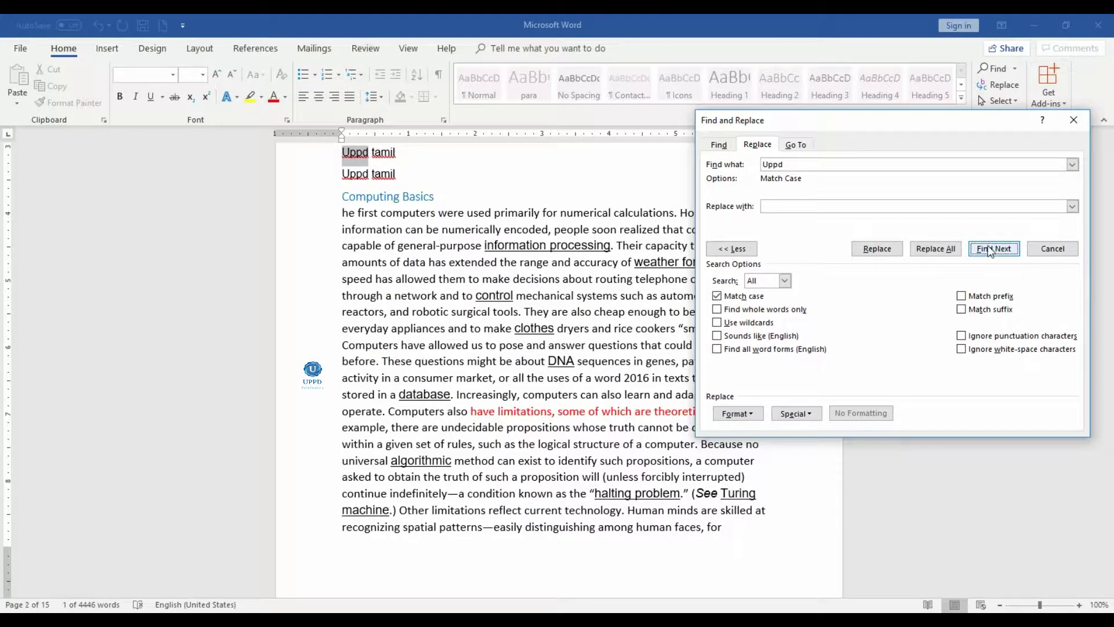
pyautogui.click(990, 250)
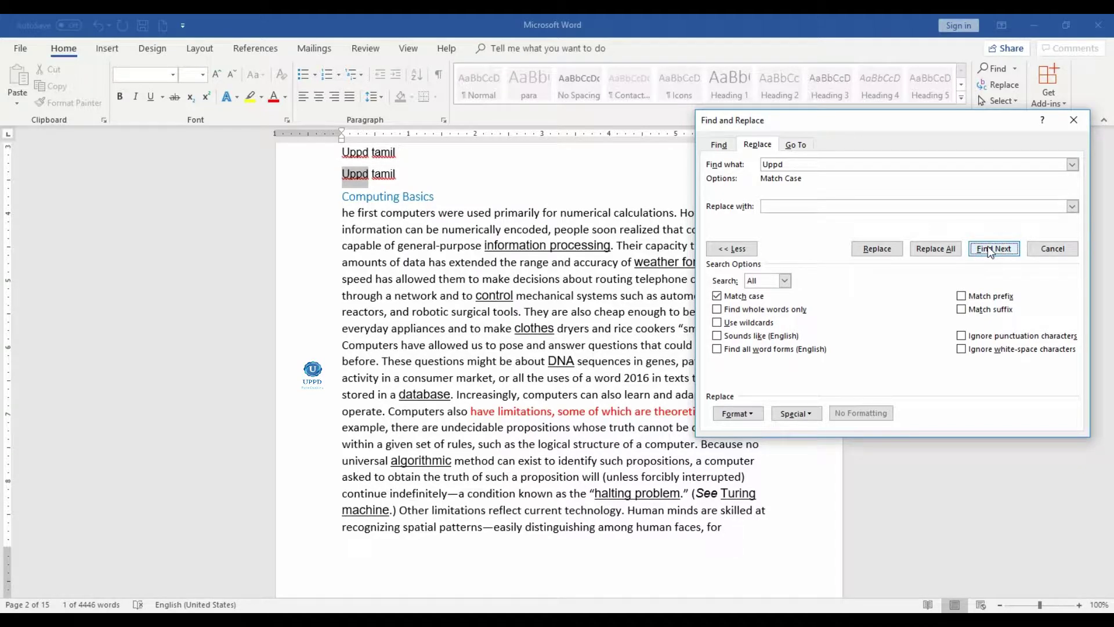
pyautogui.click(991, 250)
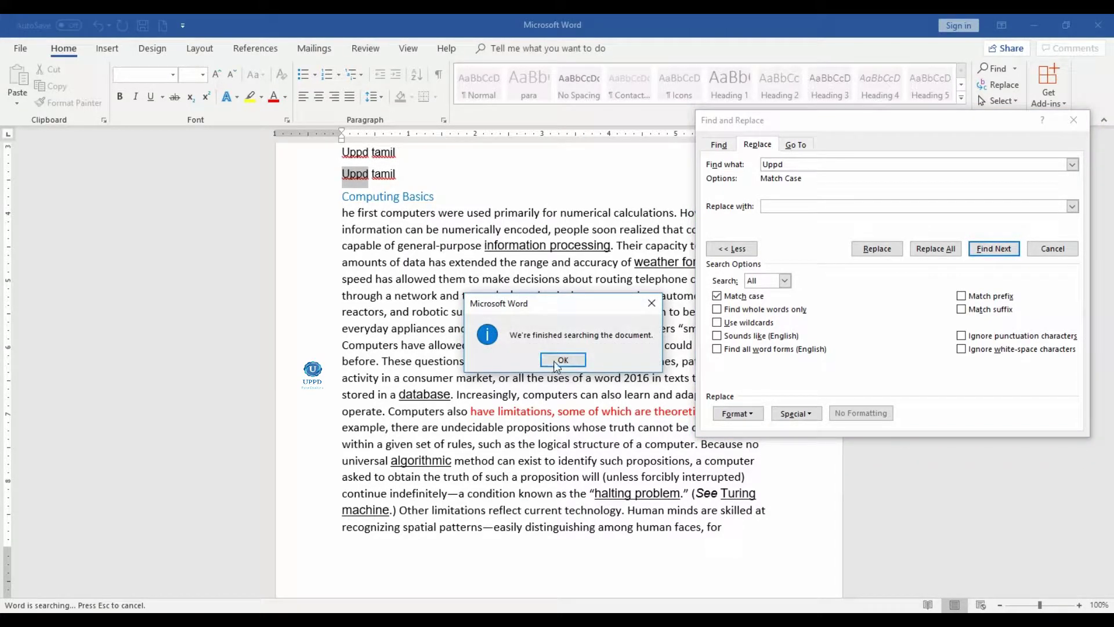
pyautogui.click(568, 358)
pyautogui.moveTo(369, 544)
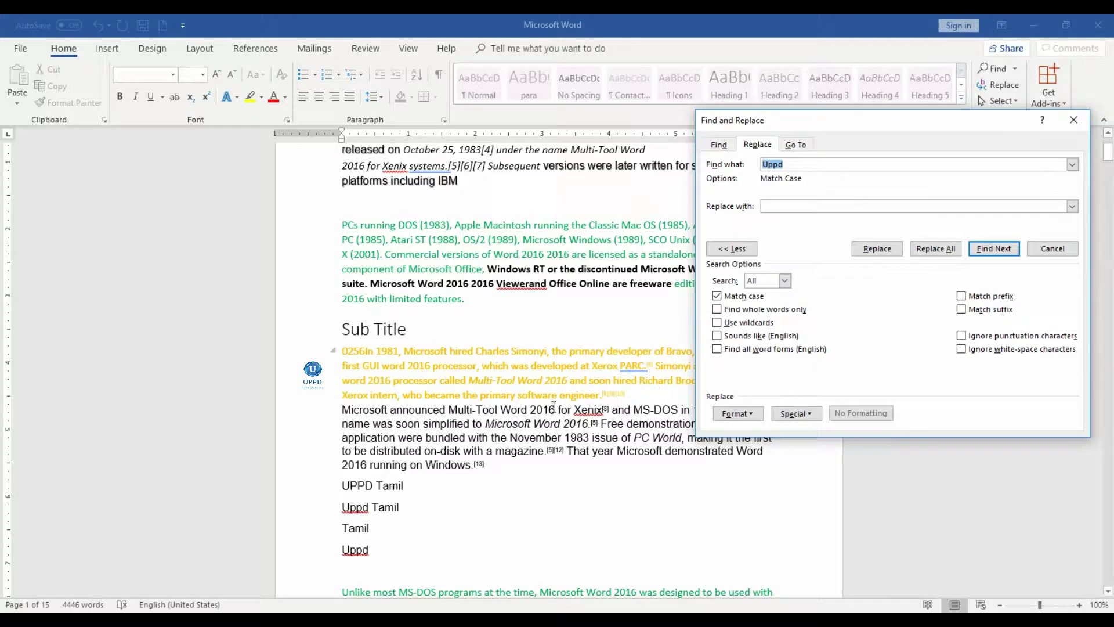
# Add 'uppd' after Tamil and search case-sensitively for lowercase 'uppd' until finished.
pyautogui.click(375, 535)
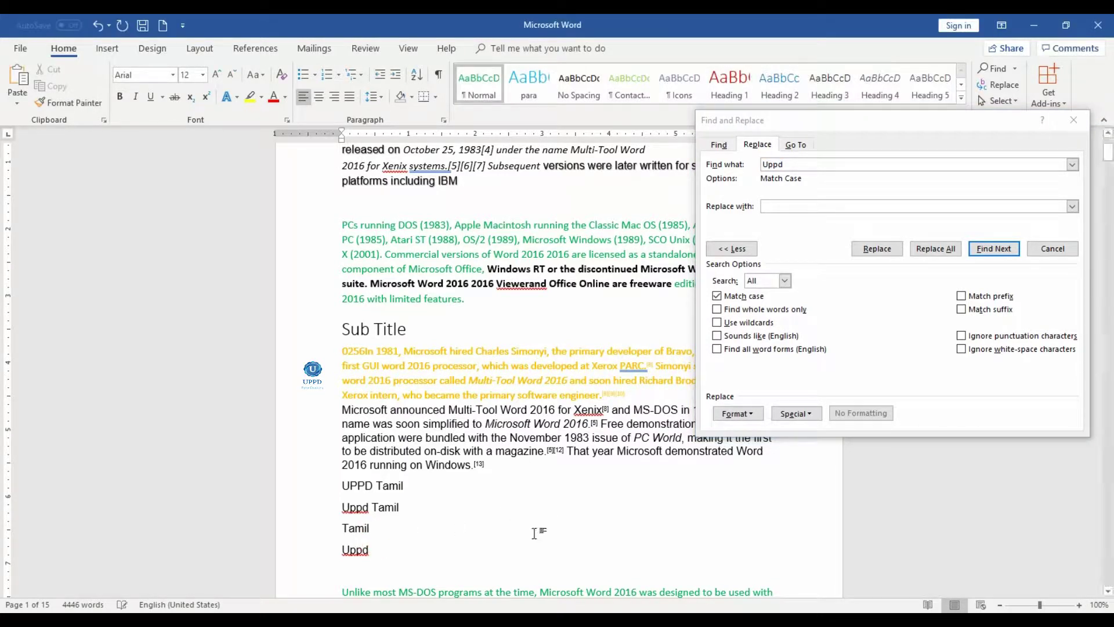
pyautogui.write(' uppd')
pyautogui.click(774, 164)
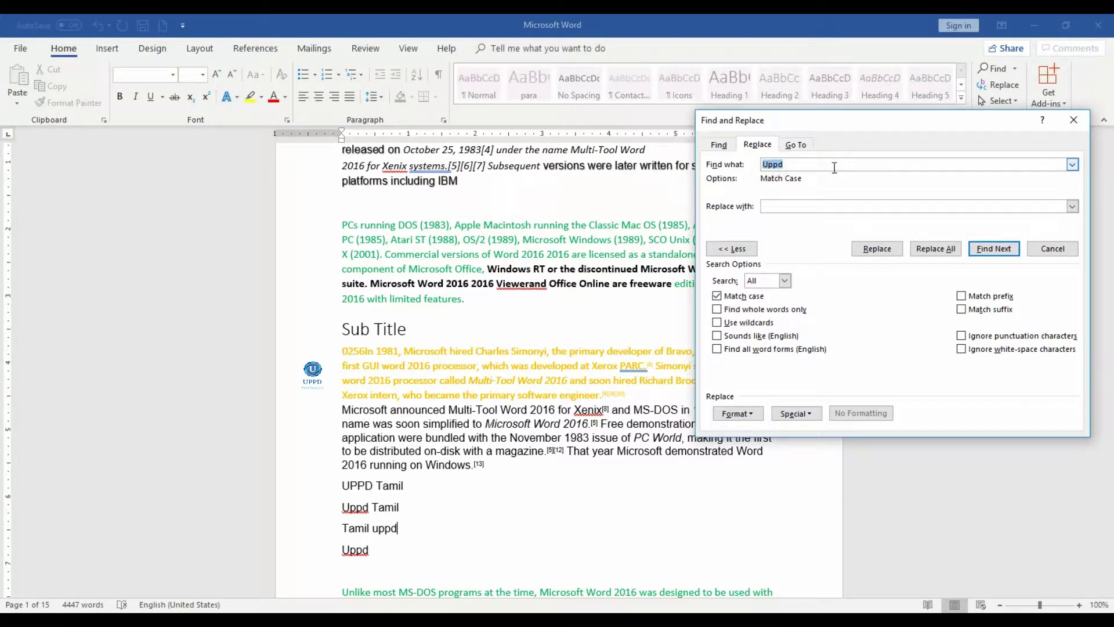
pyautogui.press('Home')
pyautogui.click(992, 250)
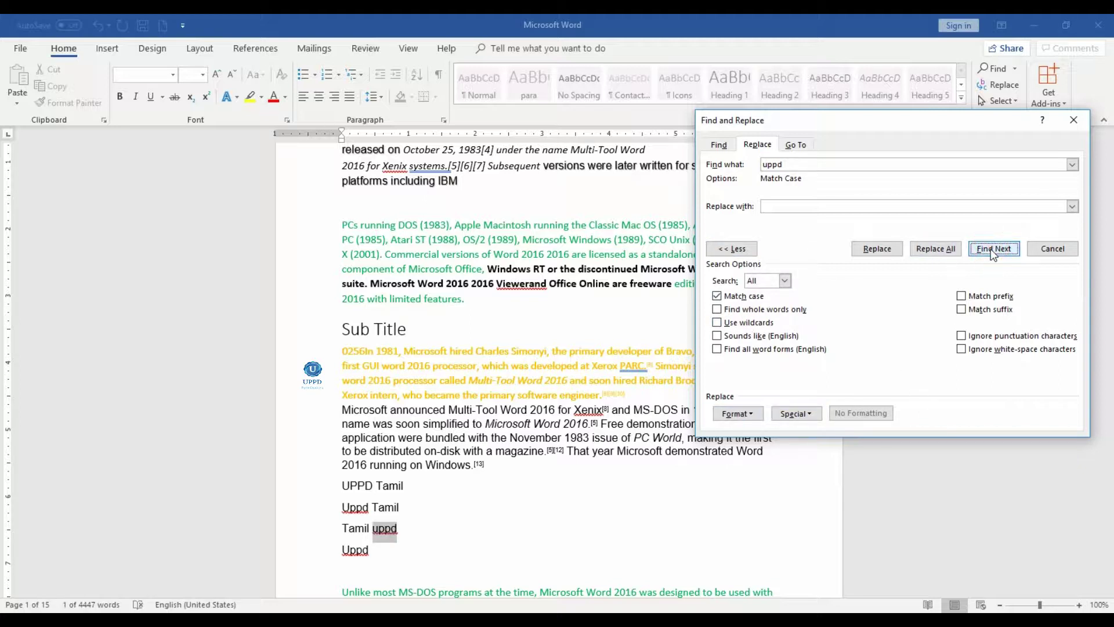
pyautogui.click(355, 494)
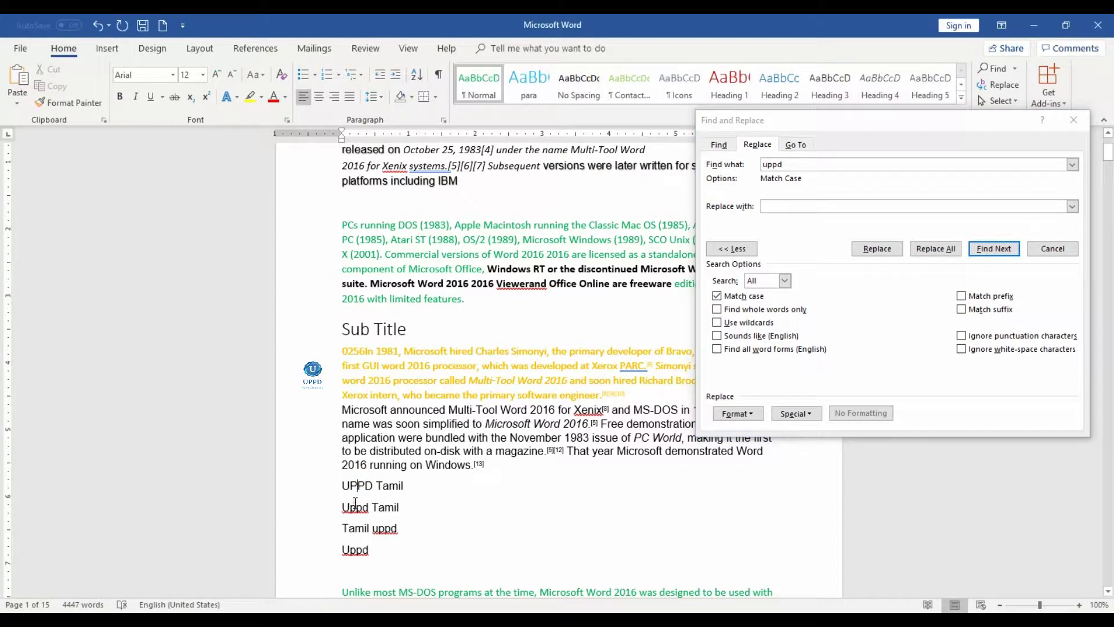
pyautogui.click(399, 529)
pyautogui.click(994, 250)
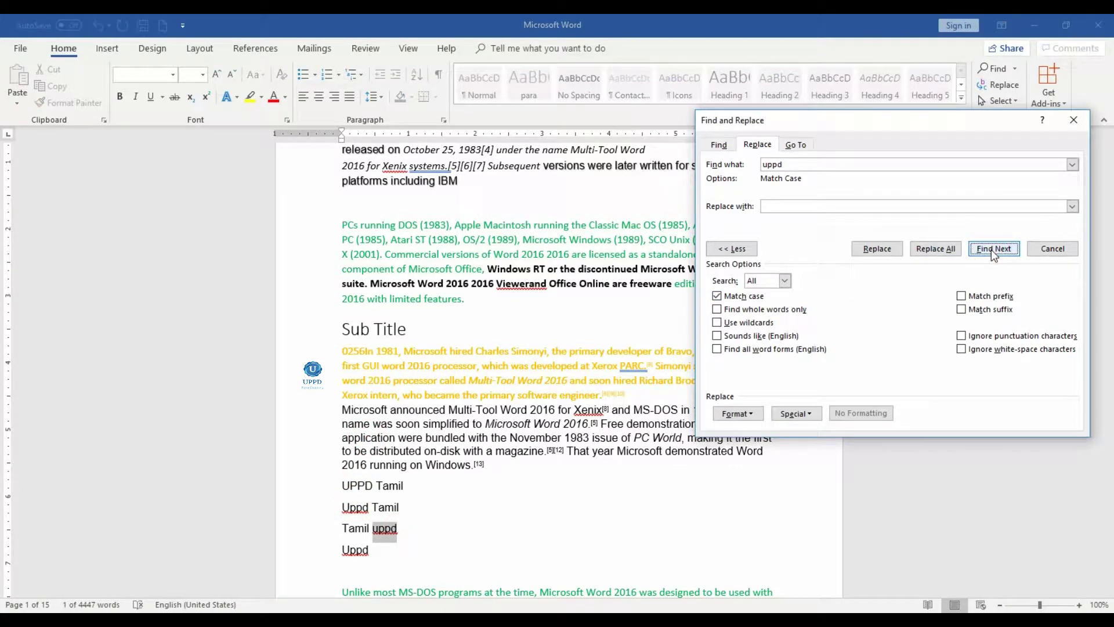
pyautogui.click(994, 249)
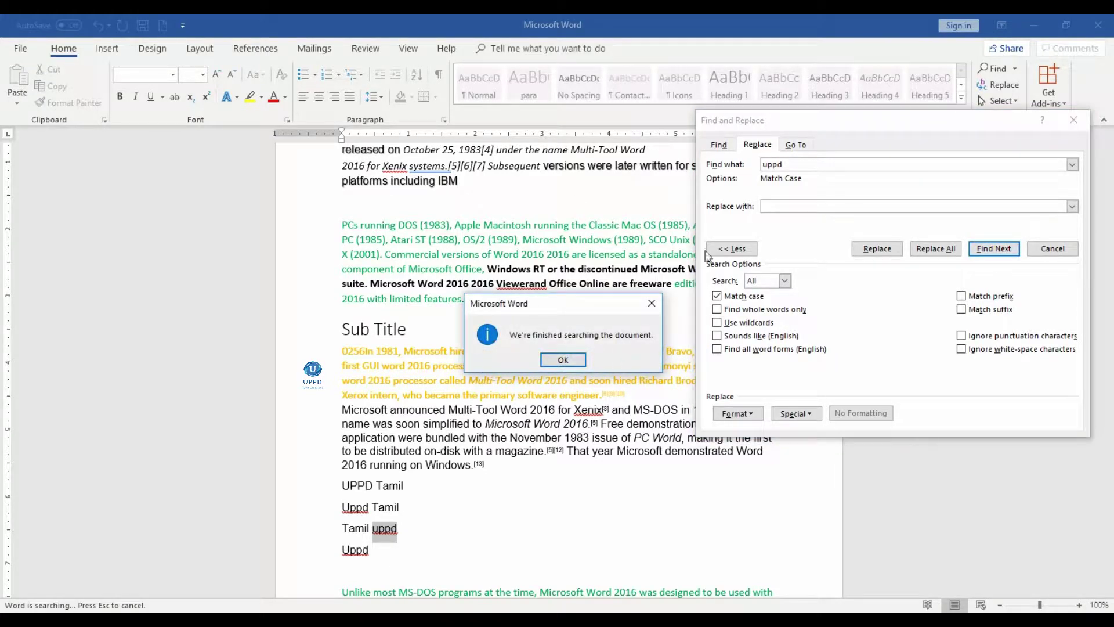
pyautogui.click(561, 359)
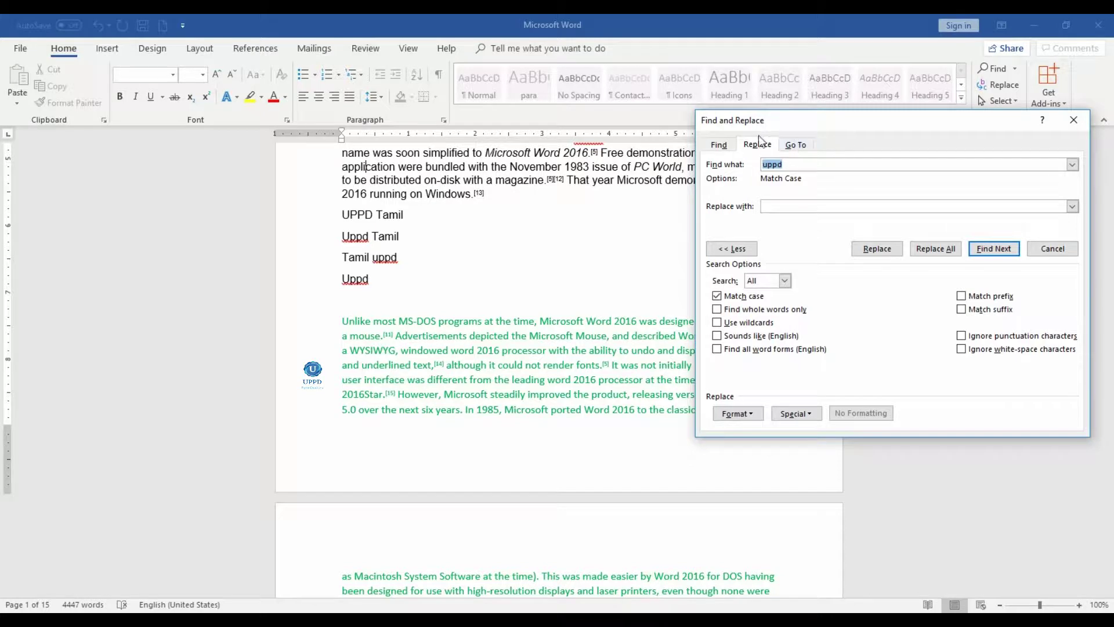
# Turn off Match case on the Find tab and add an Italic font condition.
pyautogui.hotkey('ctrl', 'pageup')
pyautogui.hotkey('alt', 'h')
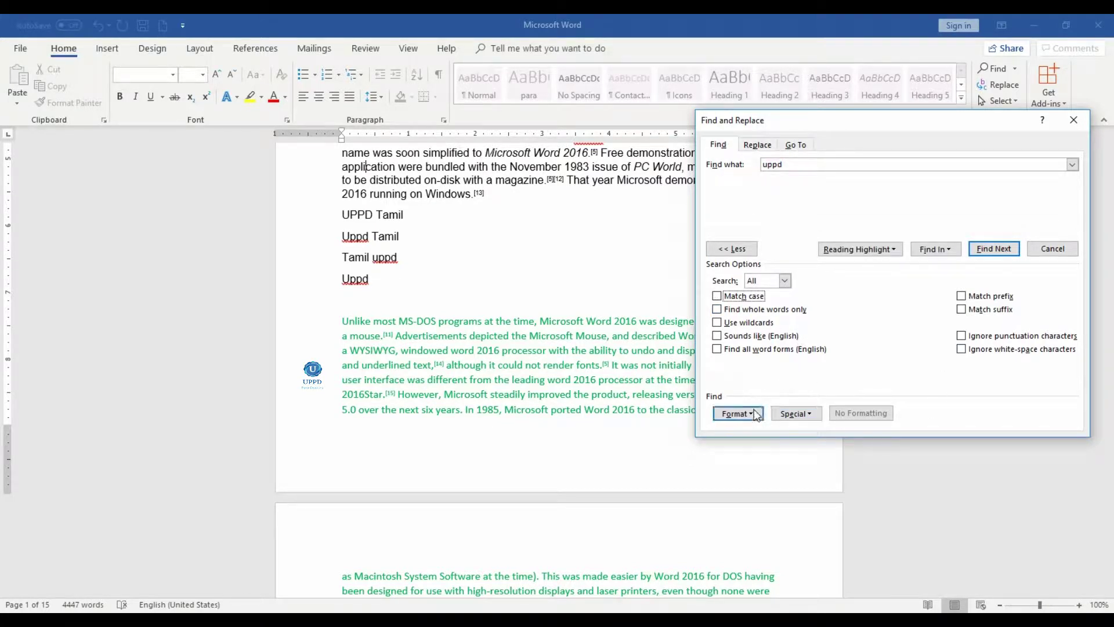
pyautogui.click(750, 413)
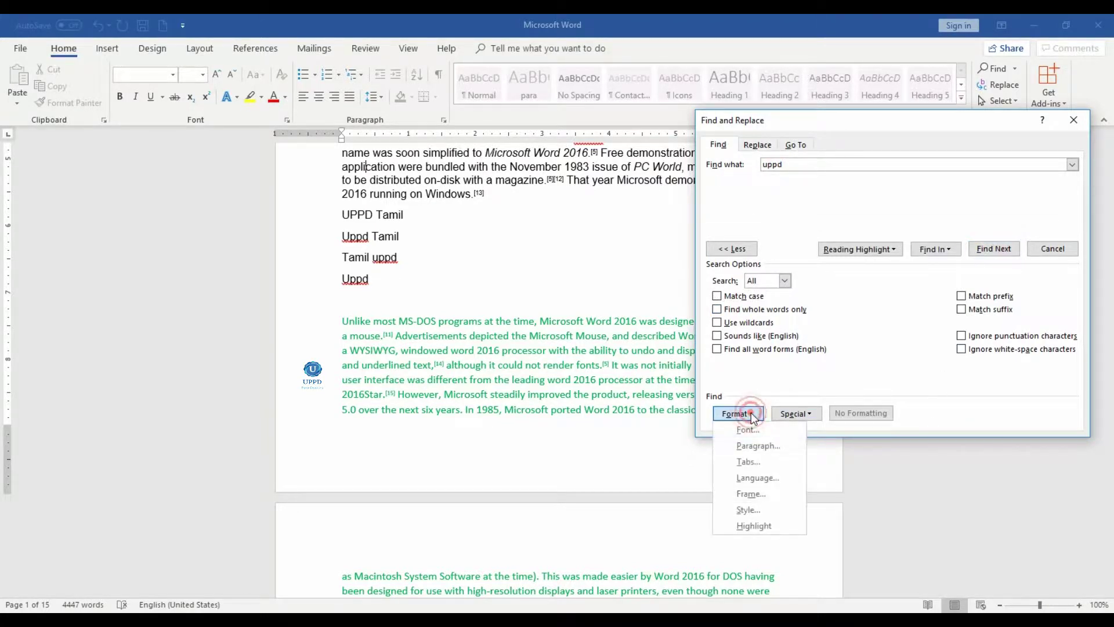
pyautogui.click(748, 430)
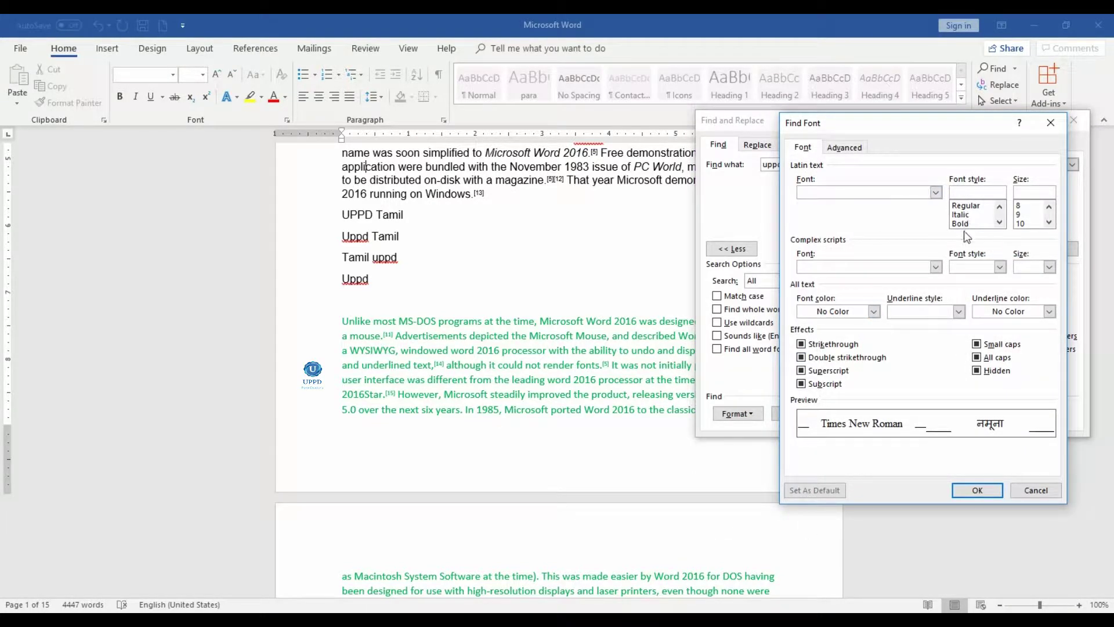
pyautogui.click(962, 214)
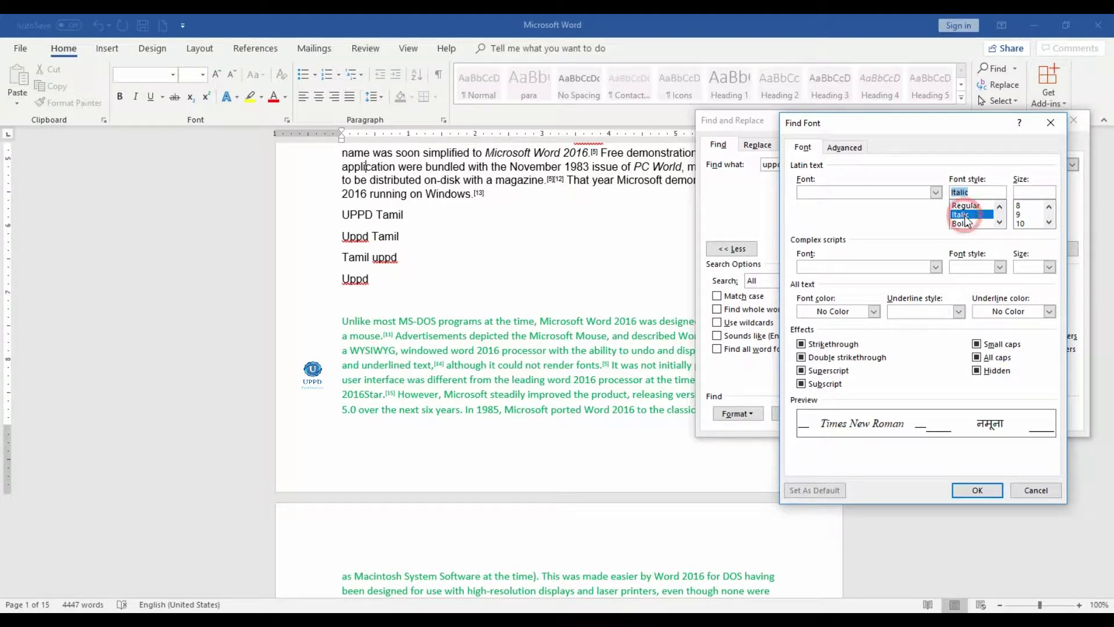
pyautogui.click(975, 490)
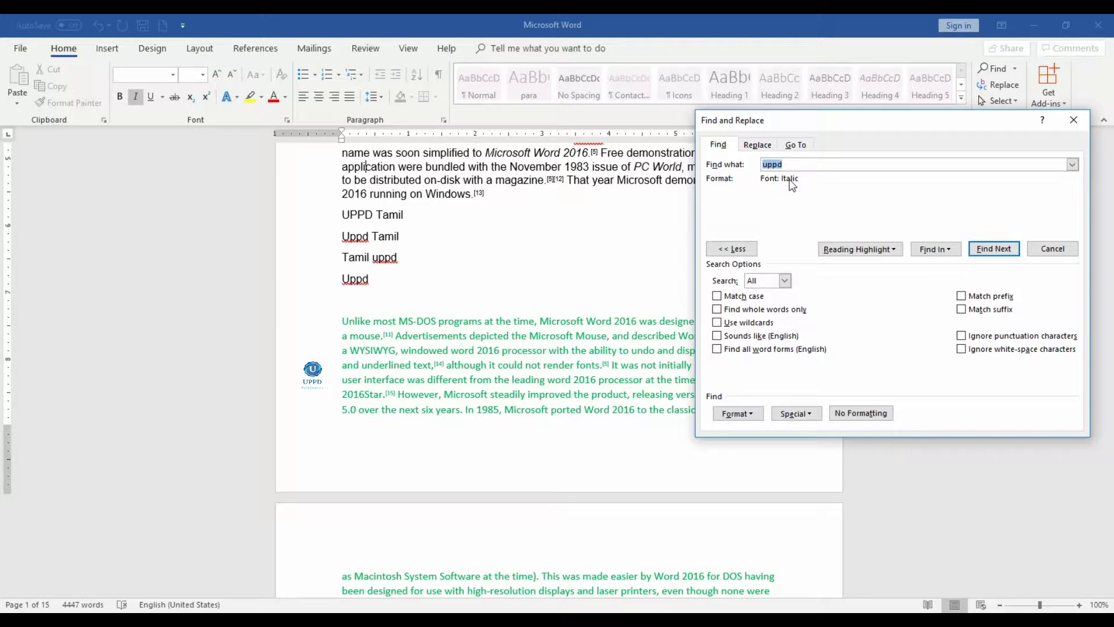
# Search for italic 'uppd' and dismiss the no-results messages.
pyautogui.click(999, 246)
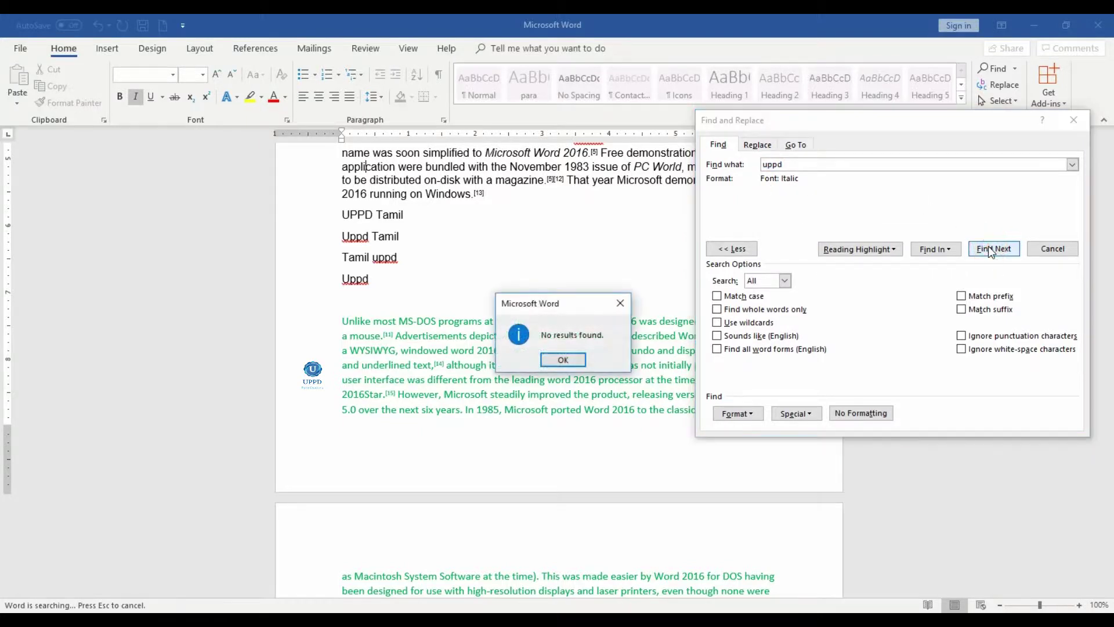
pyautogui.click(565, 365)
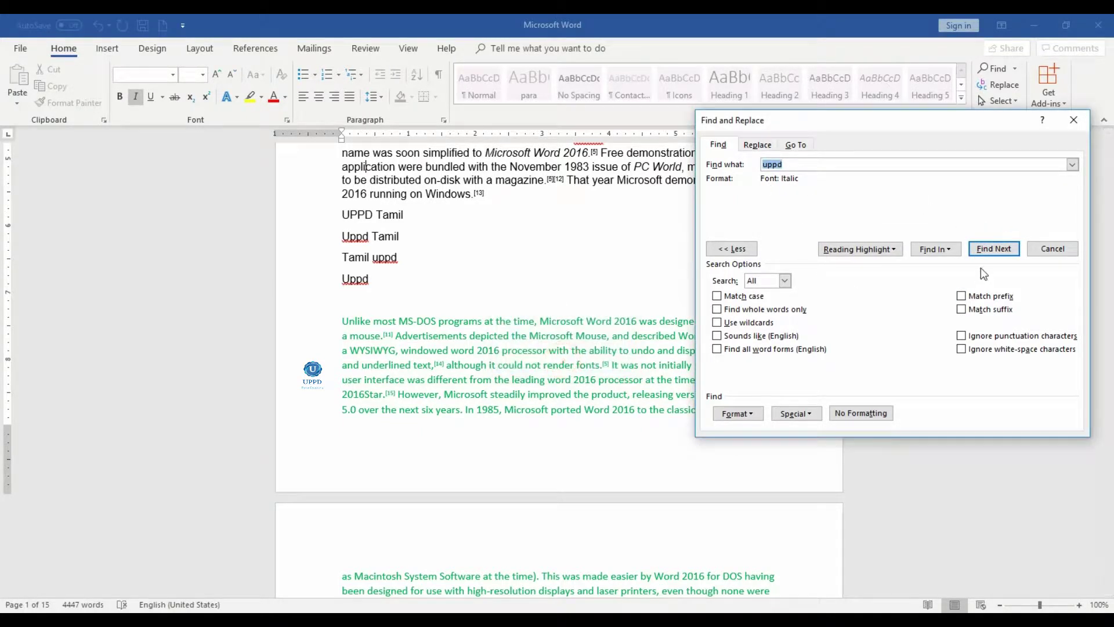
pyautogui.click(993, 249)
pyautogui.click(558, 359)
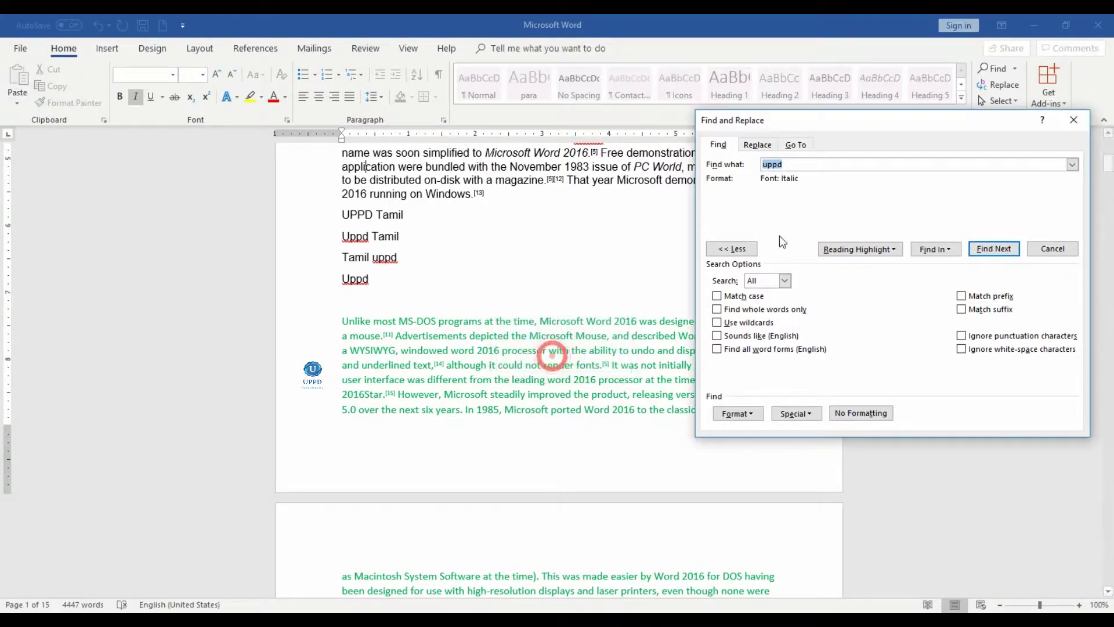
# Italicise 'programs at the time, Microsoft' in the green paragraph and rerun the italic search.
pyautogui.moveTo(439, 321); pyautogui.dragTo(584, 321)
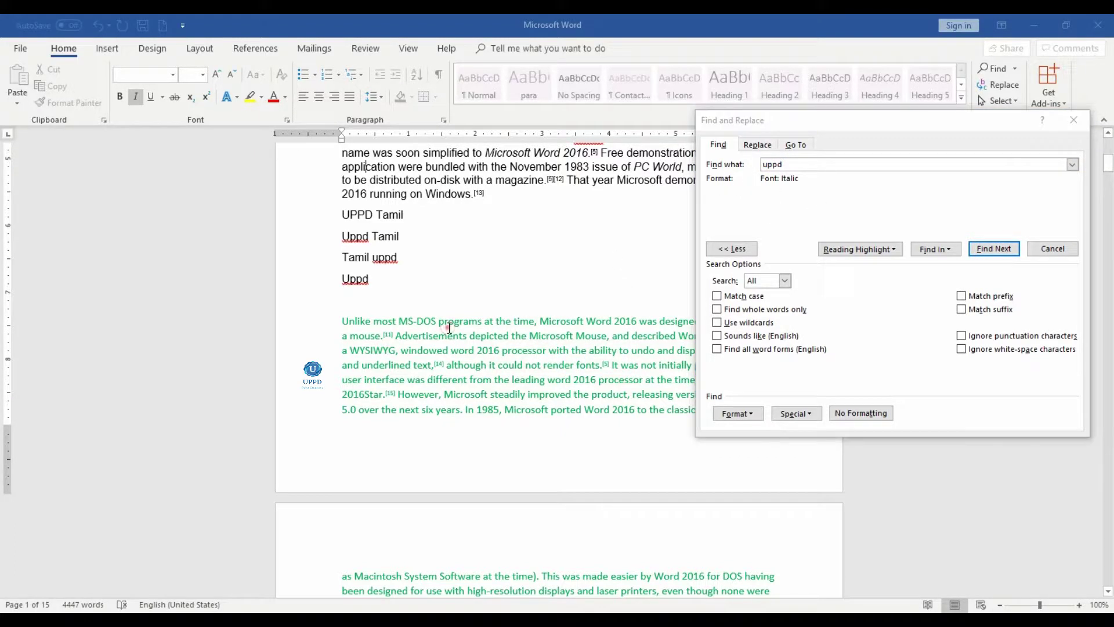
pyautogui.click(137, 97)
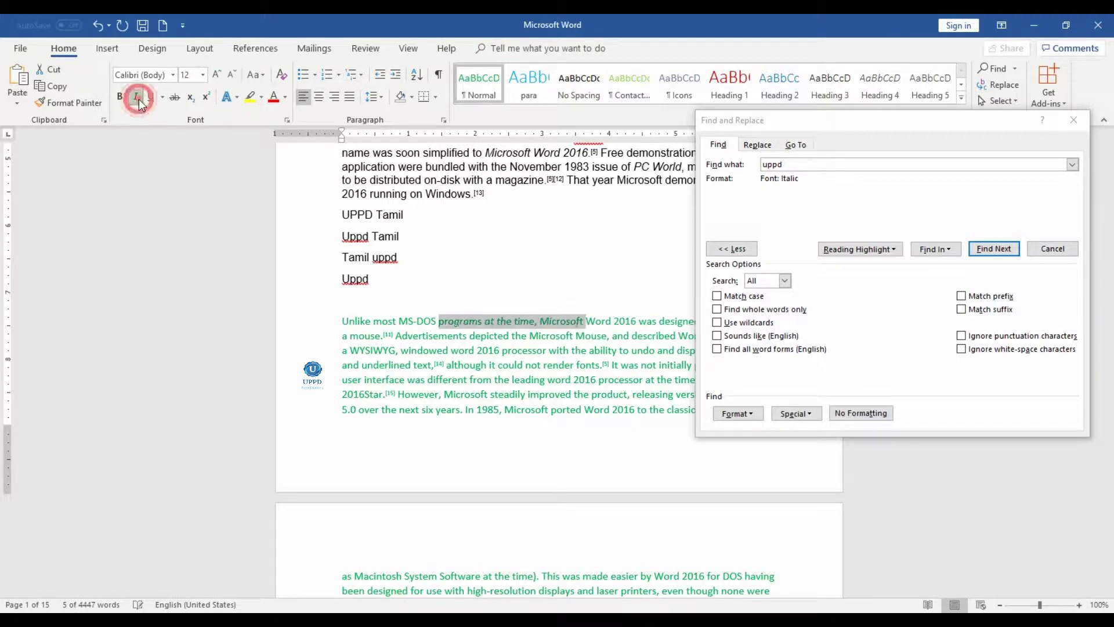
pyautogui.click(638, 299)
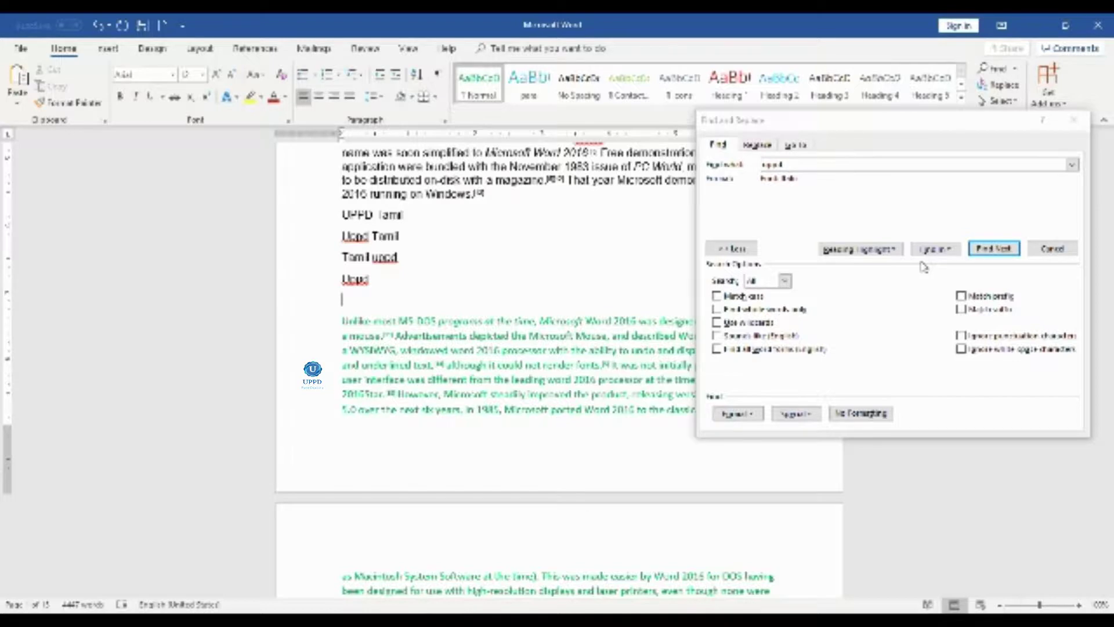
pyautogui.click(995, 248)
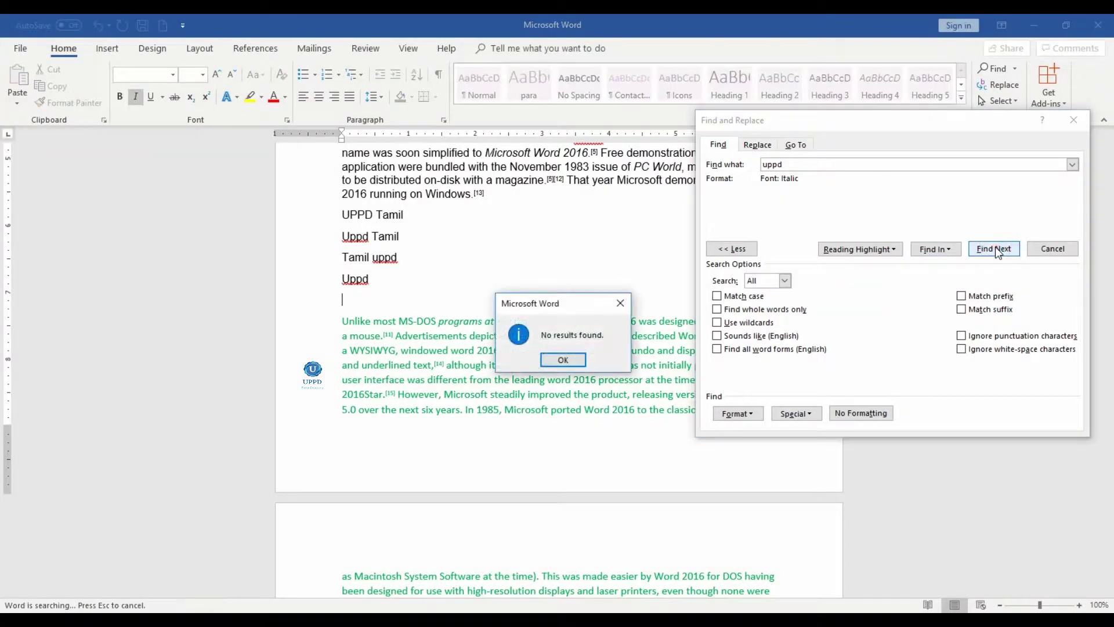
pyautogui.click(562, 359)
pyautogui.scroll(-3, 566, 363)
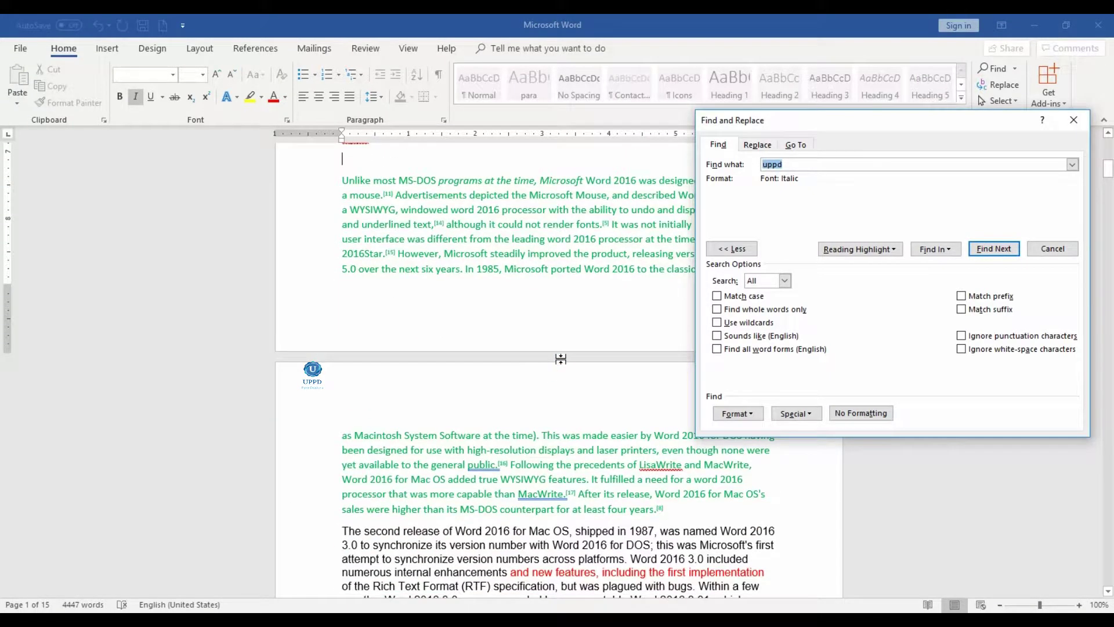
pyautogui.scroll(3, 666, 365)
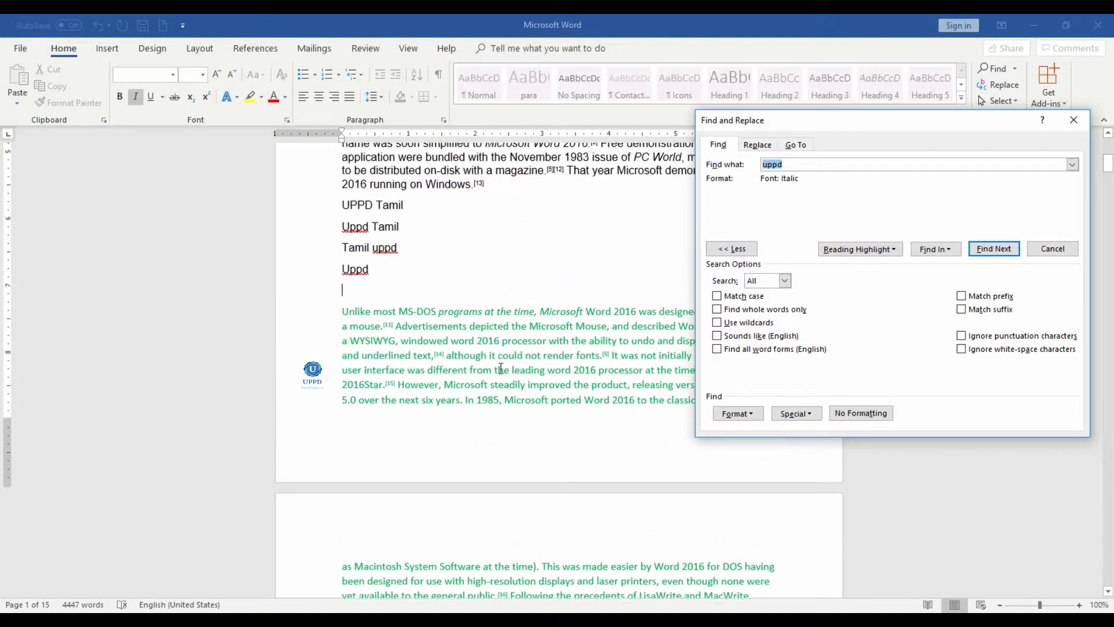
pyautogui.doubleClick(804, 164)
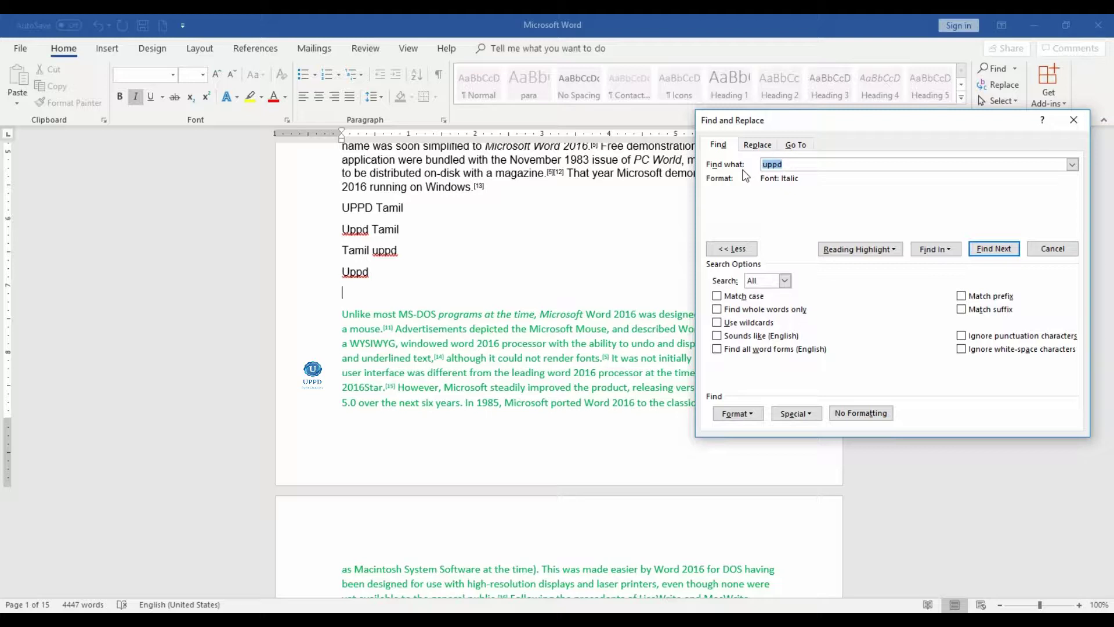
# Clear the search text and step through italic matches, 'See' then 'see'.
pyautogui.press('BackSpace')
pyautogui.click(833, 212)
pyautogui.click(994, 248)
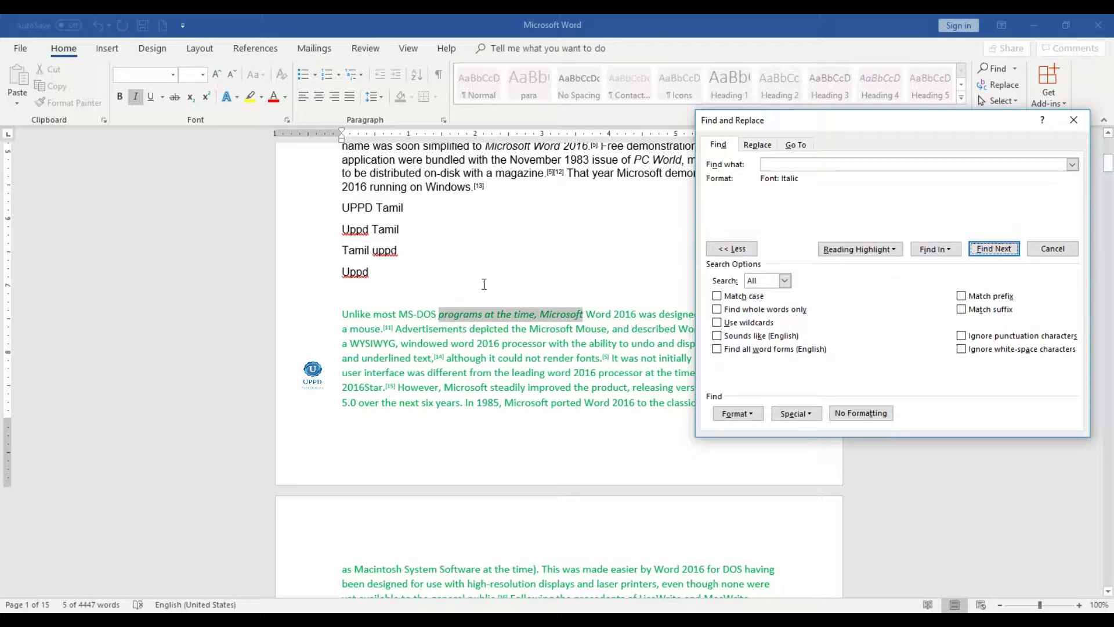
pyautogui.click(996, 249)
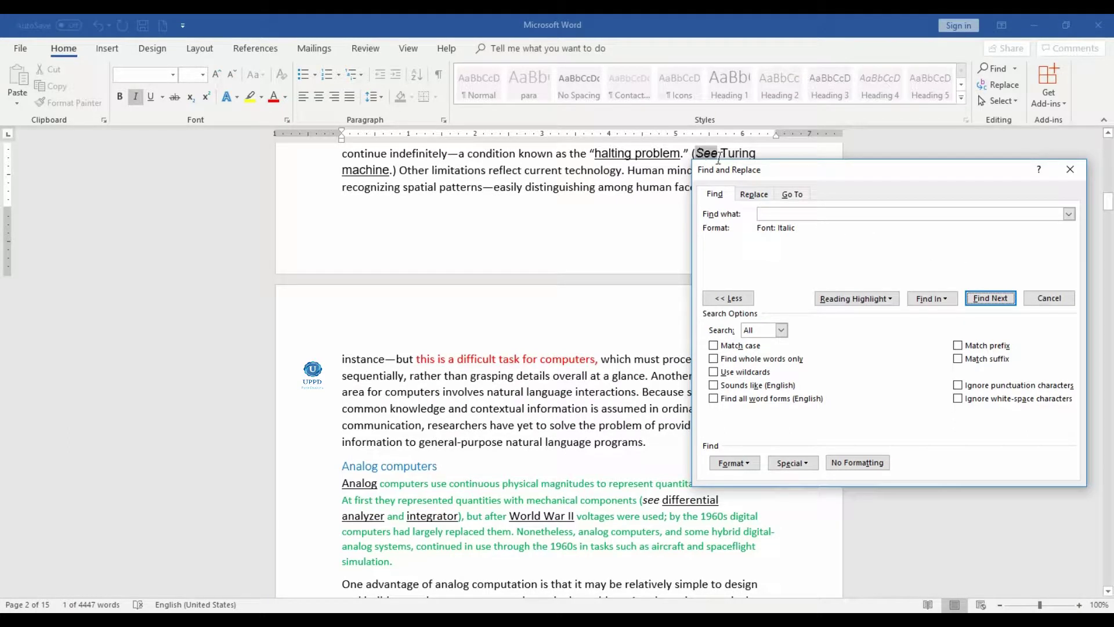
pyautogui.click(991, 297)
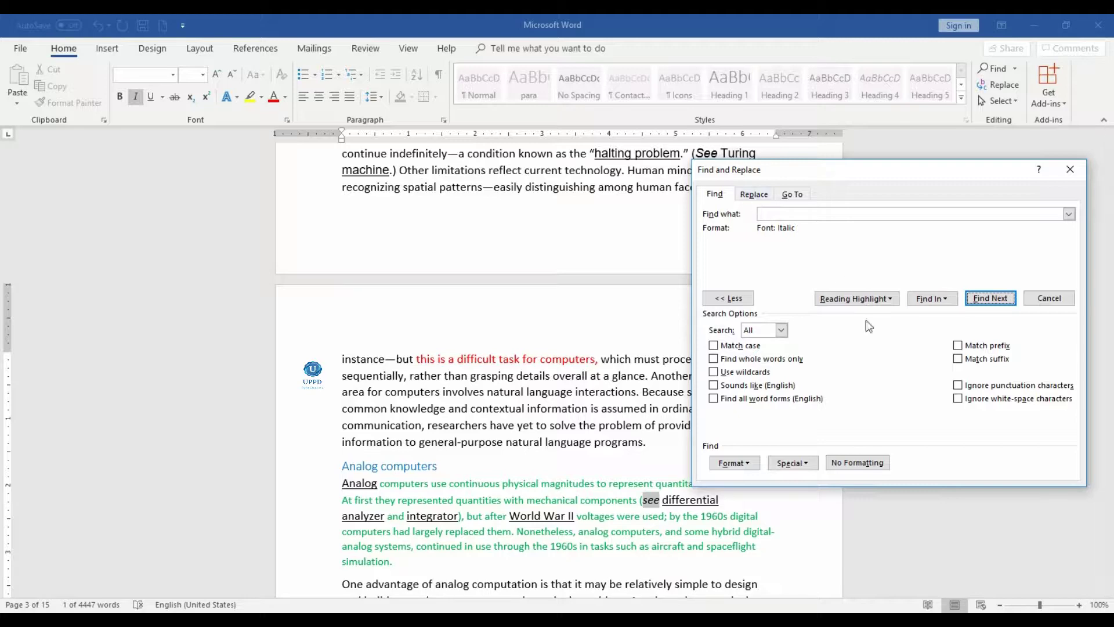
# Set the Find Font criteria to Regular style and Red font colour.
pyautogui.click(734, 464)
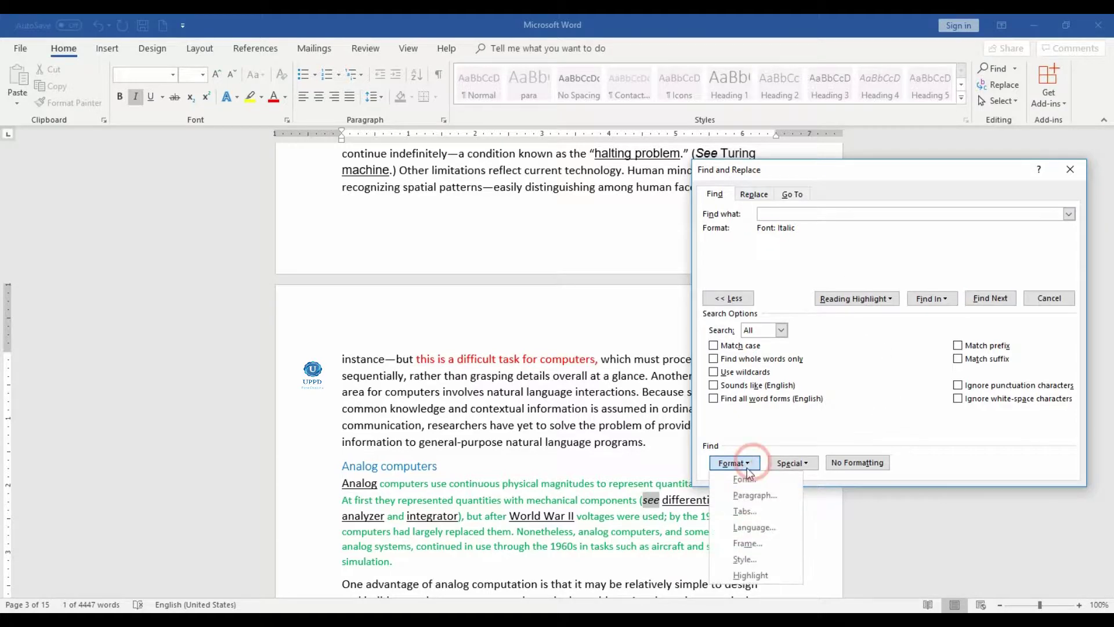
pyautogui.click(742, 478)
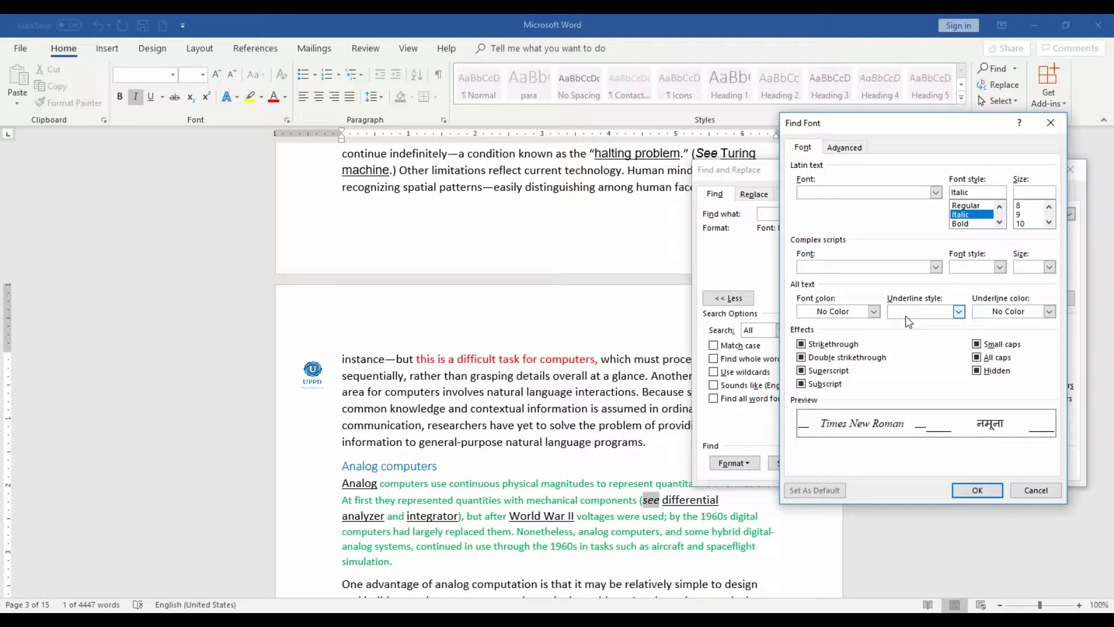
pyautogui.click(835, 312)
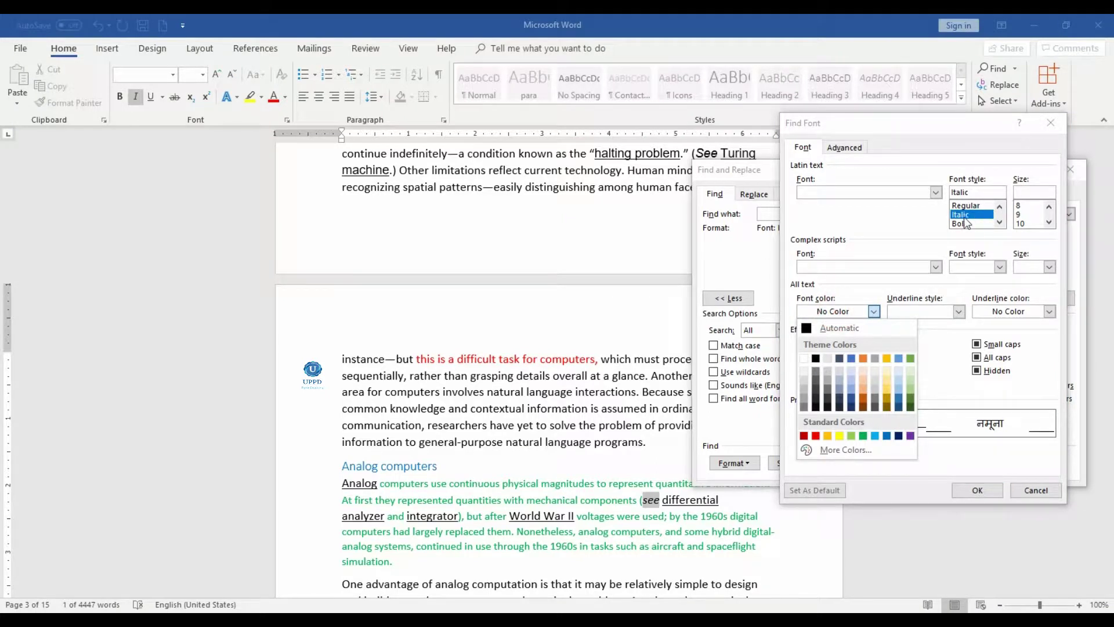
pyautogui.click(926, 214)
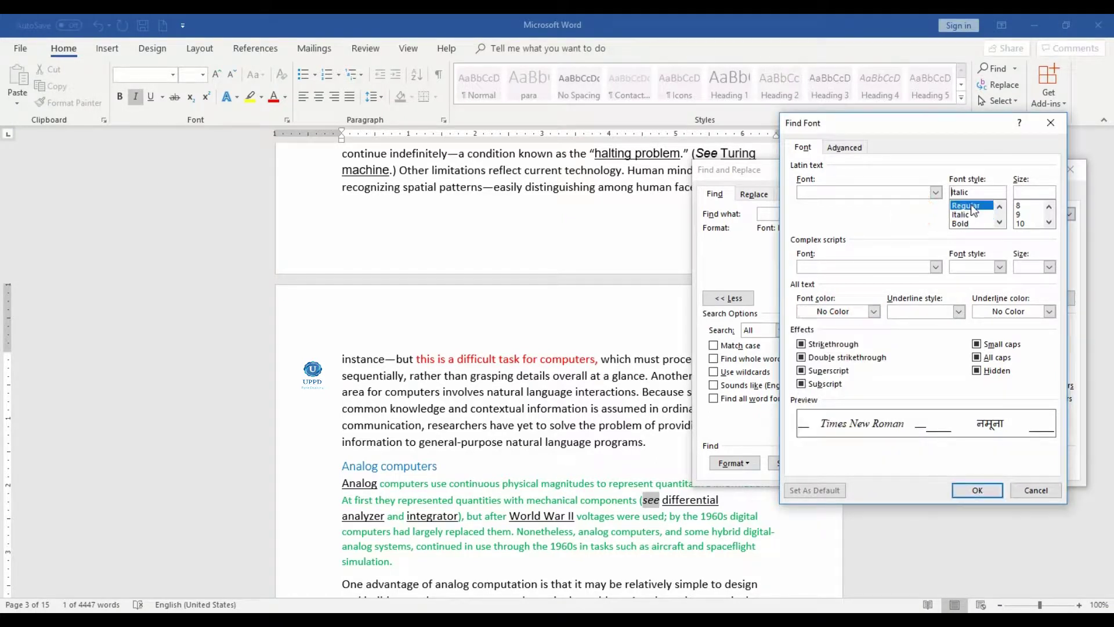
pyautogui.click(964, 205)
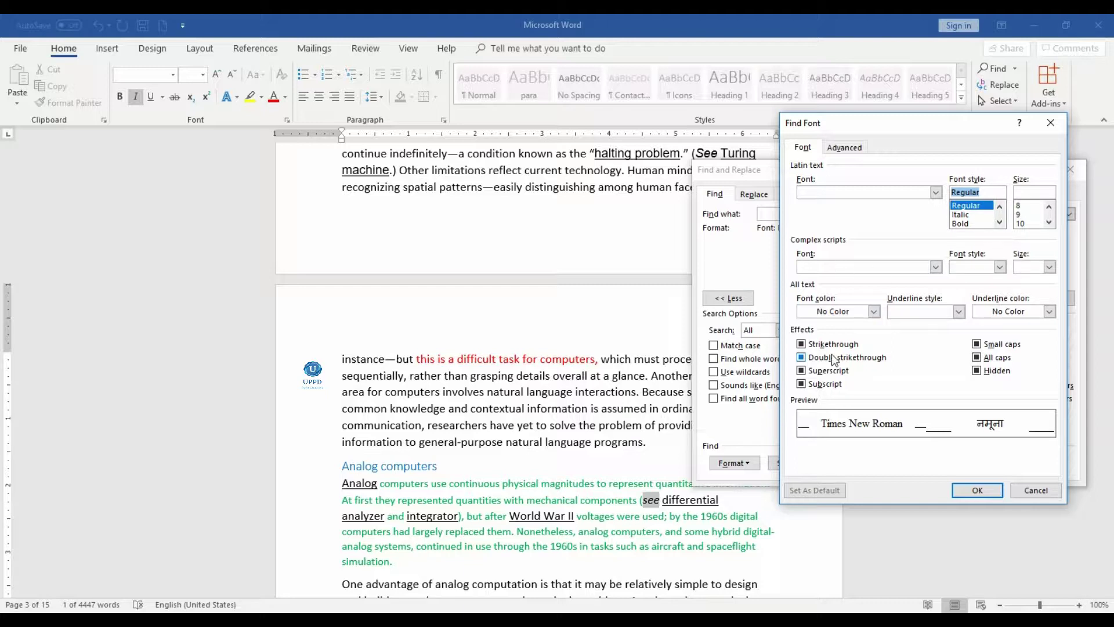
pyautogui.click(873, 311)
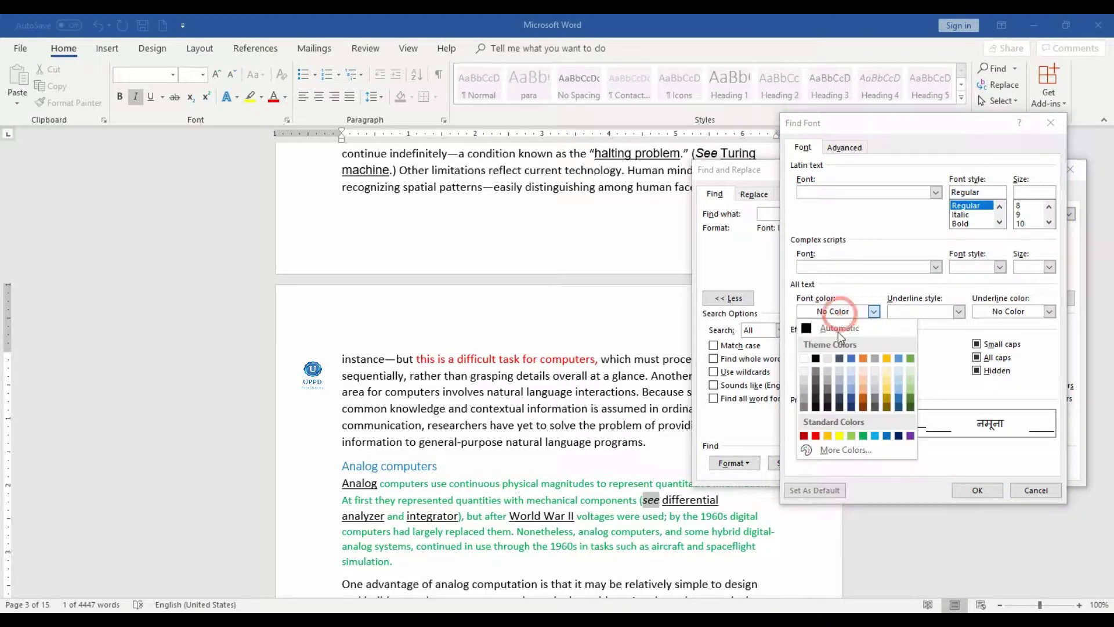
pyautogui.click(815, 435)
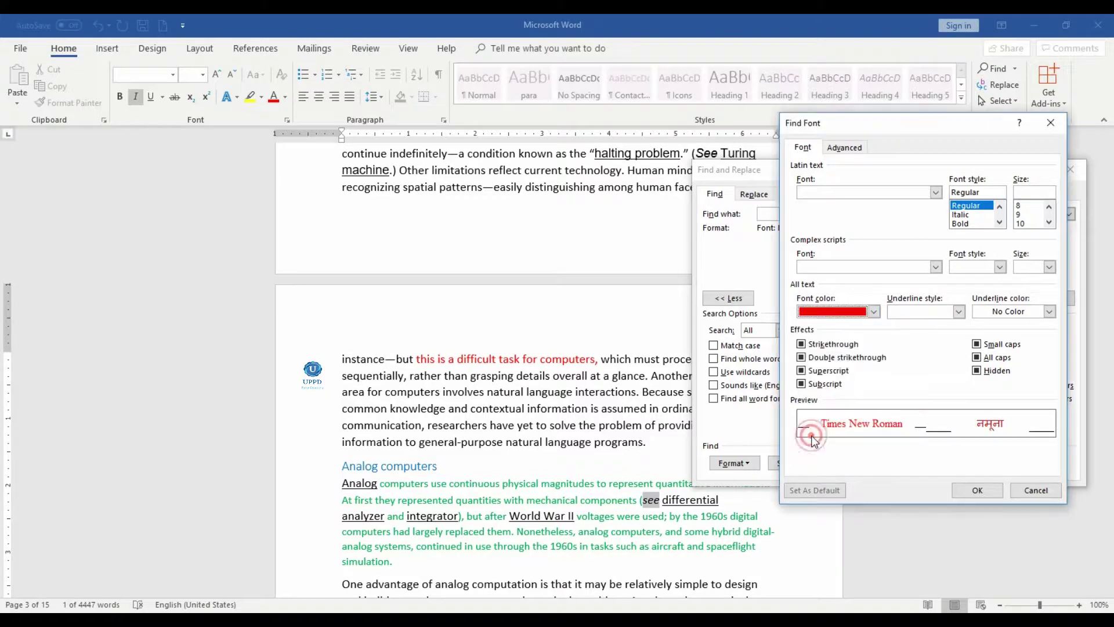
pyautogui.click(976, 491)
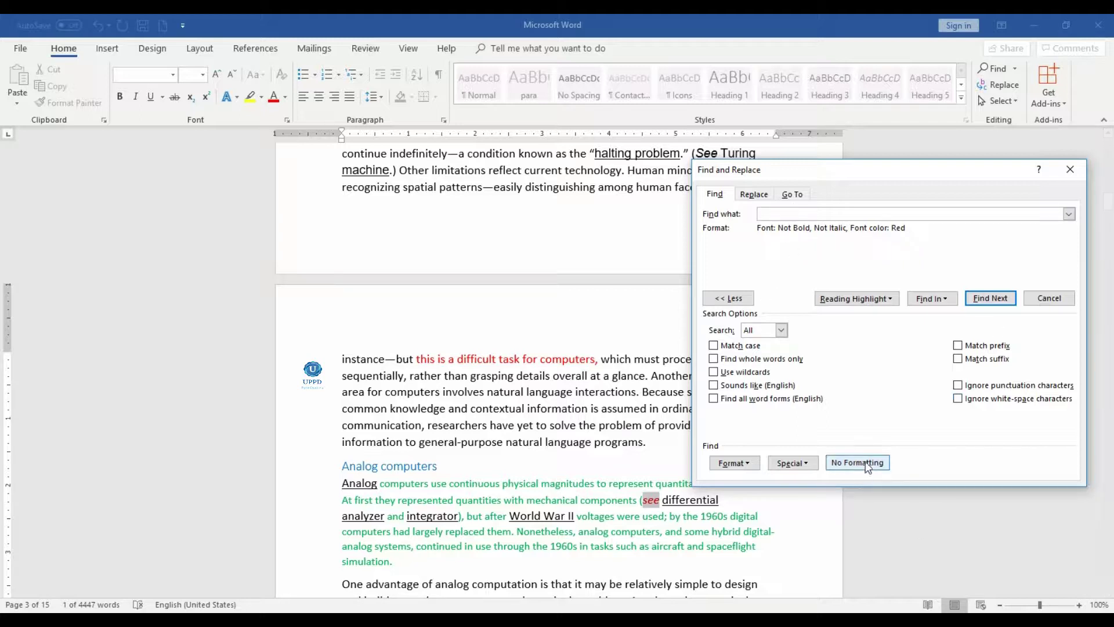
# Clear all formatting conditions, then set Red font colour as the only one.
pyautogui.click(848, 462)
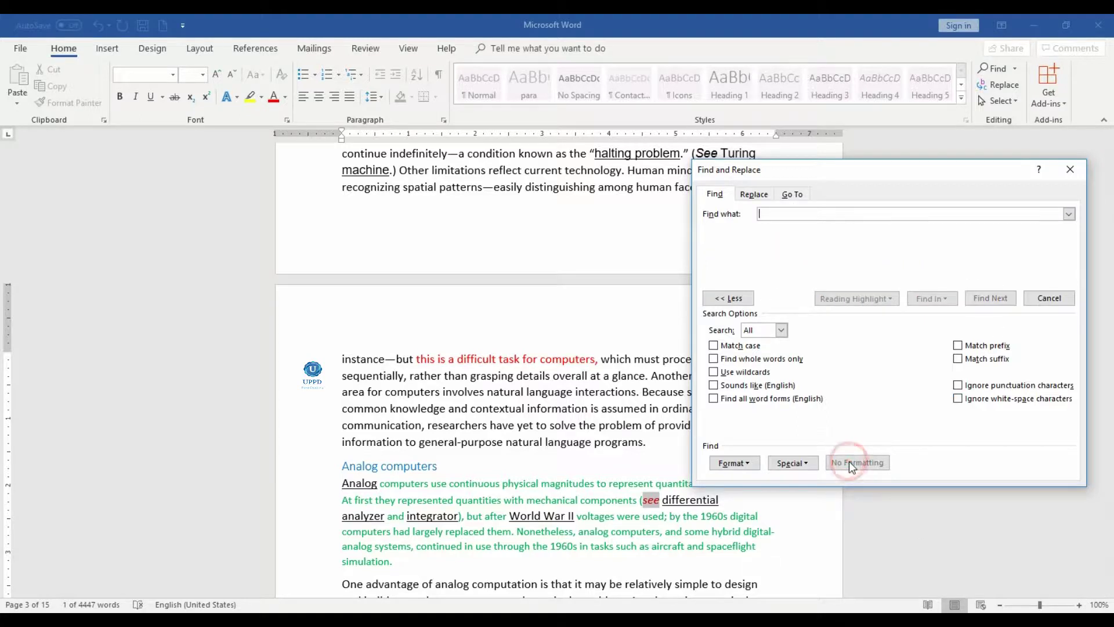
pyautogui.click(743, 464)
pyautogui.click(747, 481)
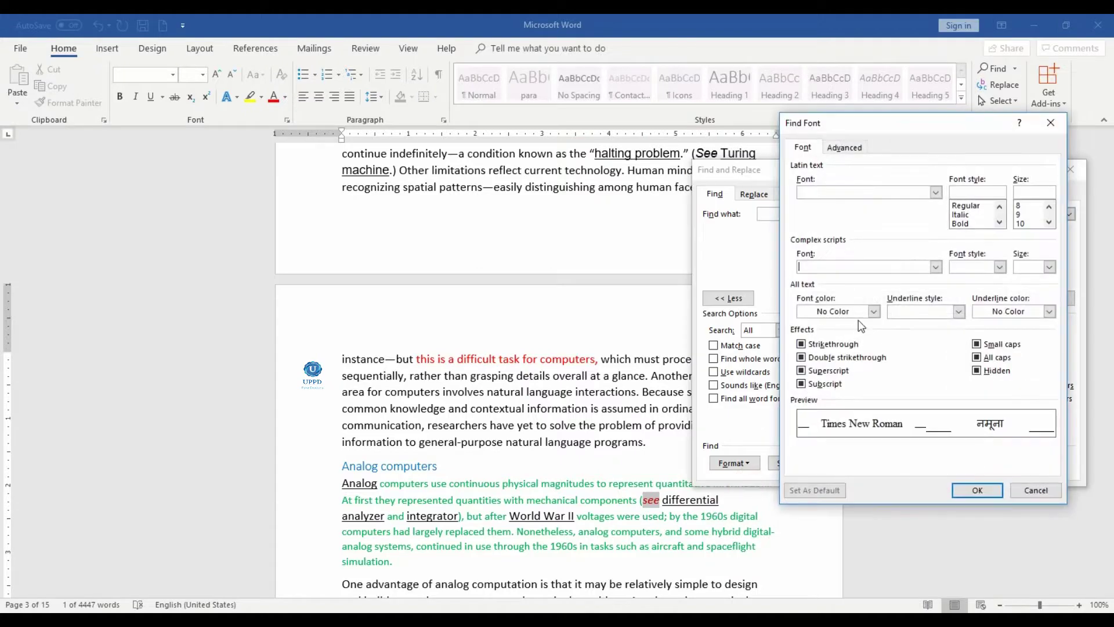
pyautogui.click(847, 312)
pyautogui.click(815, 436)
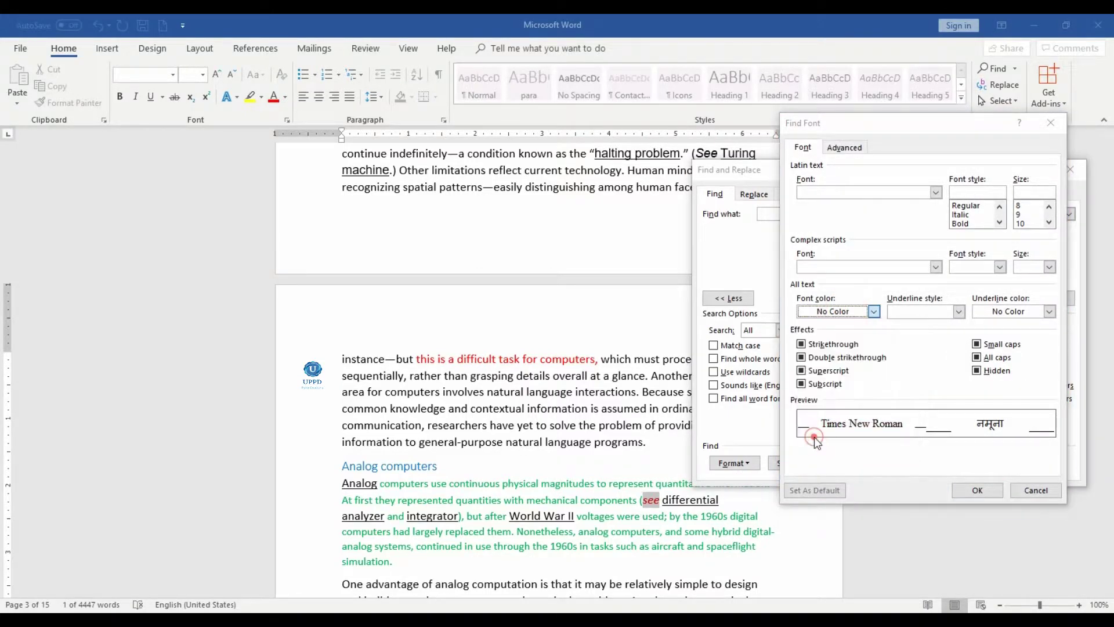
pyautogui.click(980, 490)
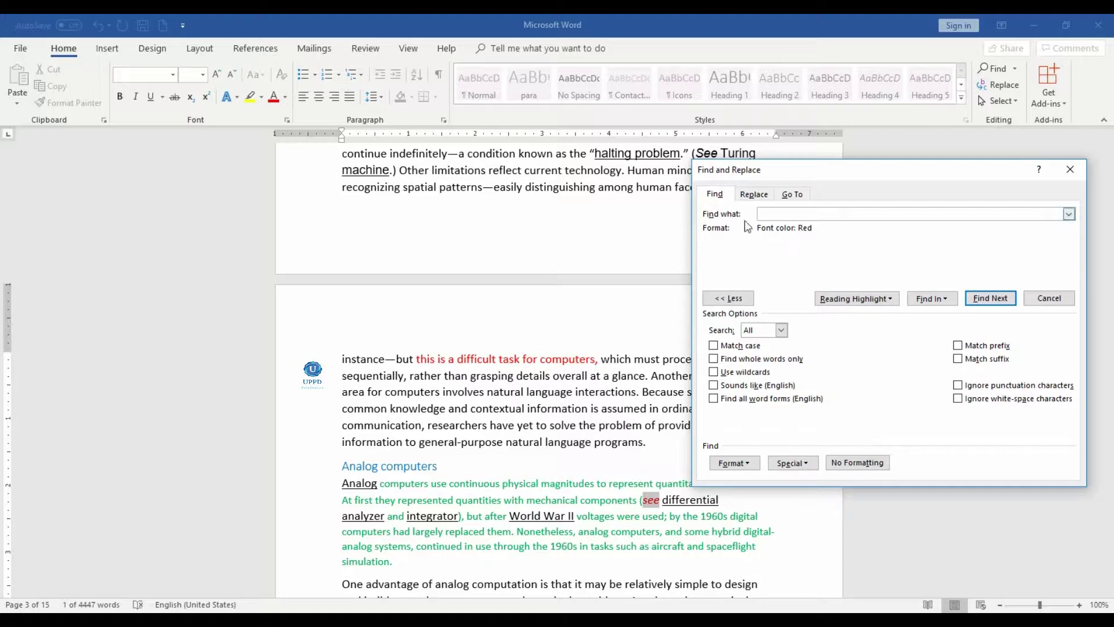
# Step through red passages to 'this is a difficult task for computers,' and reopen Find Font.
pyautogui.click(990, 298)
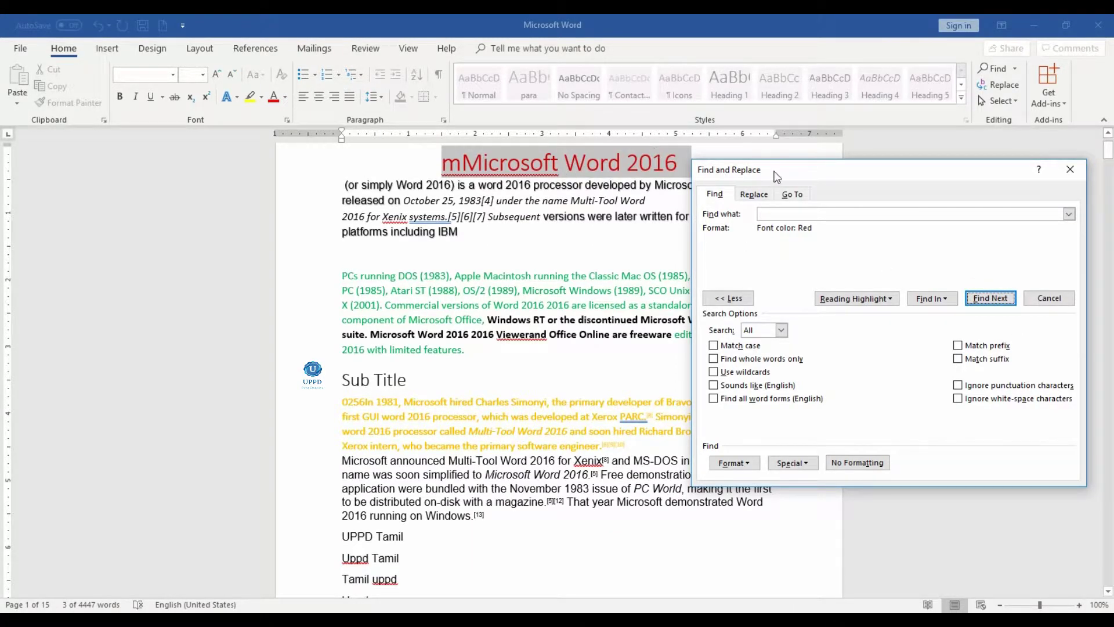
pyautogui.click(990, 297)
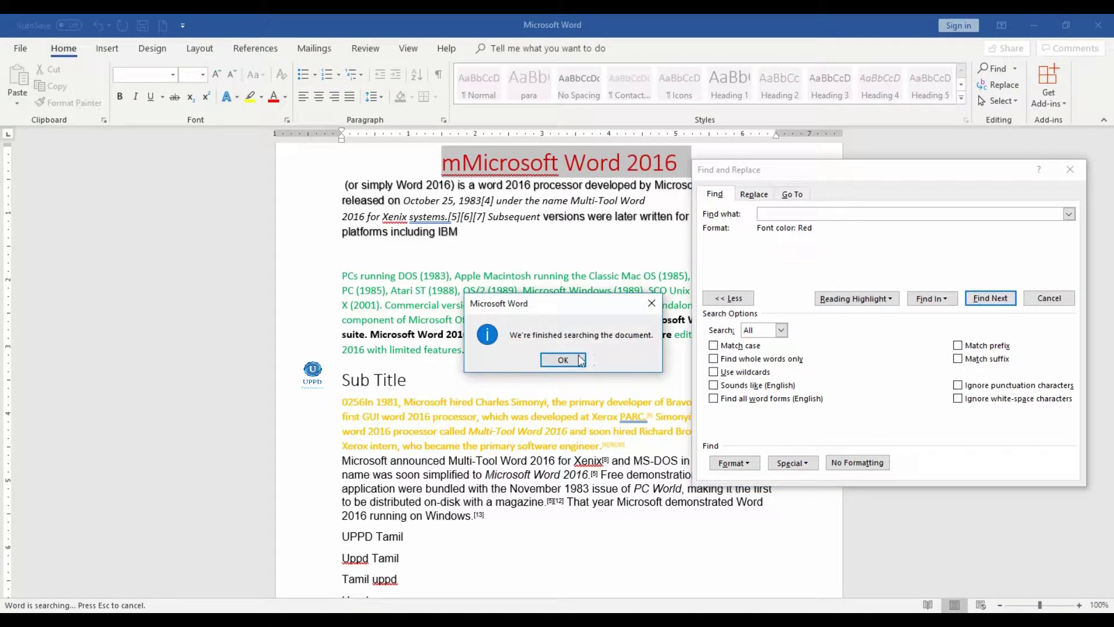
pyautogui.click(580, 361)
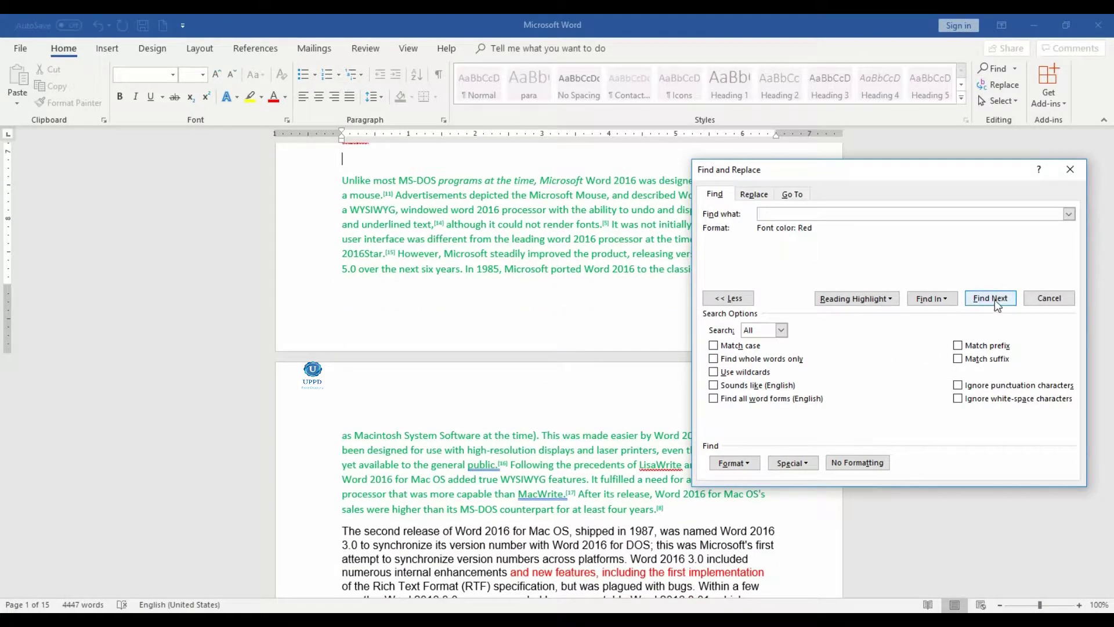
pyautogui.click(994, 300)
pyautogui.scroll(-3, 527, 490)
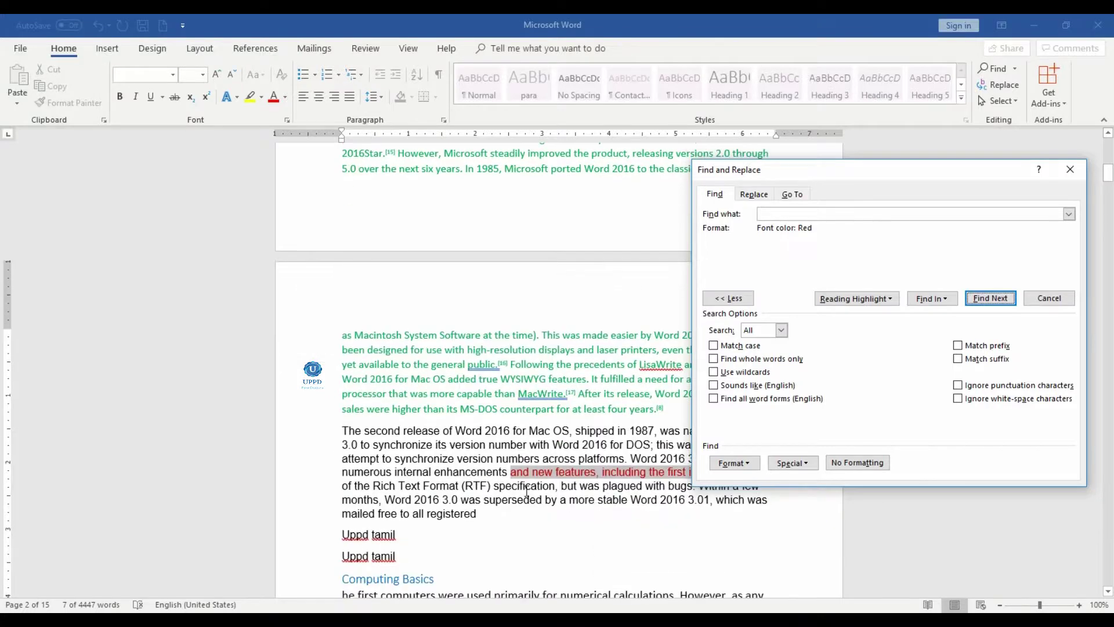
pyautogui.click(999, 301)
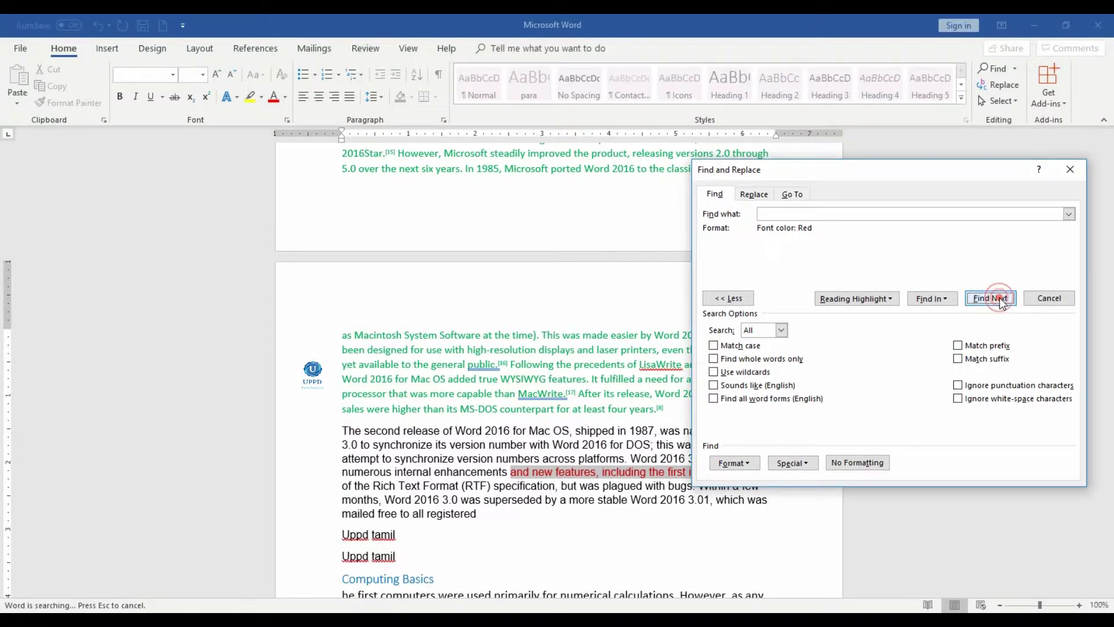
pyautogui.click(988, 299)
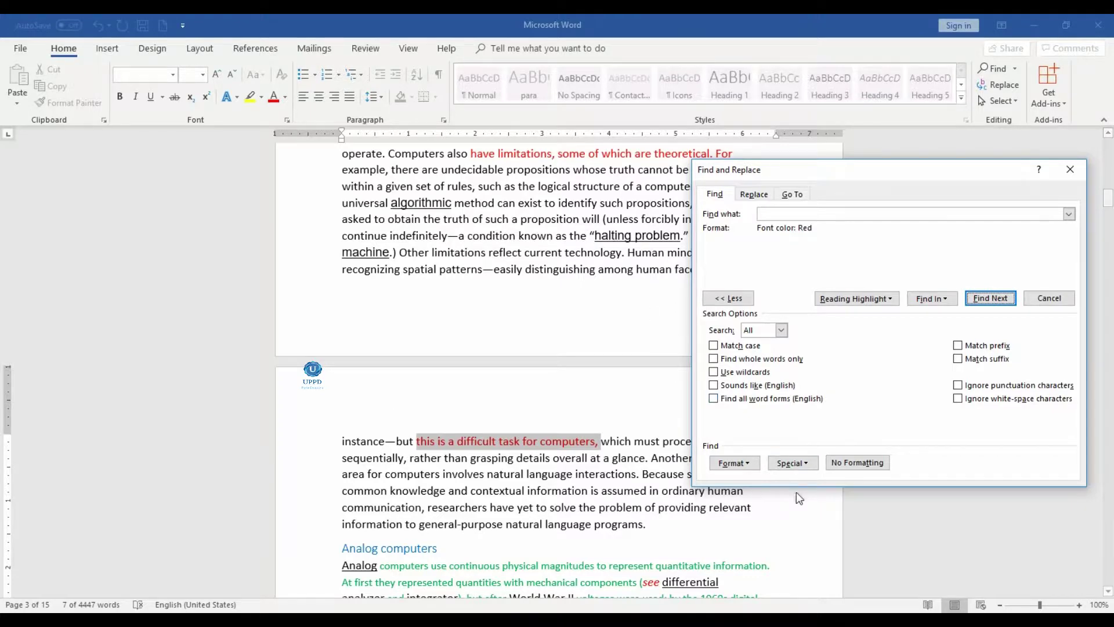
pyautogui.click(737, 462)
pyautogui.click(745, 474)
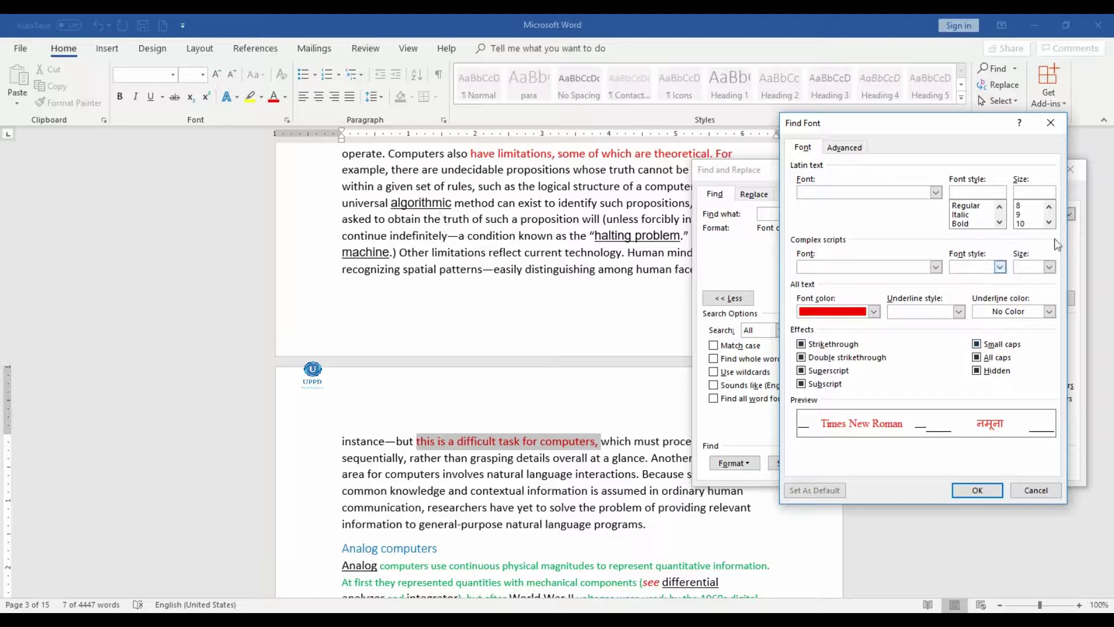
# Leave Find Font unchanged, remove the Font color: Red condition with No Formatting, and show the Special characters list.
pyautogui.click(1035, 490)
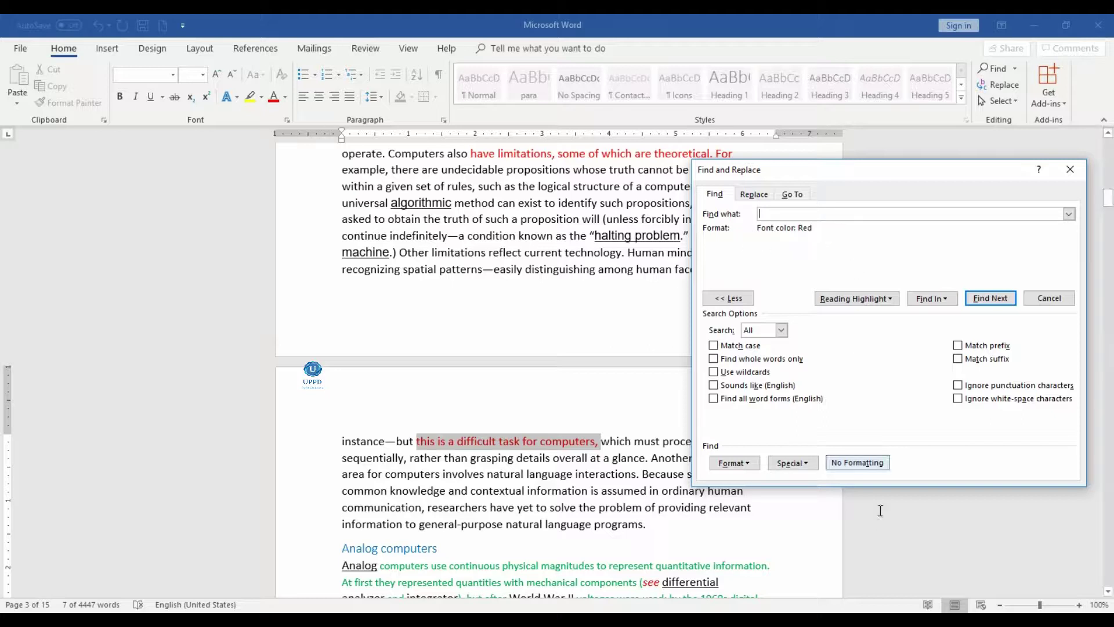
pyautogui.click(857, 463)
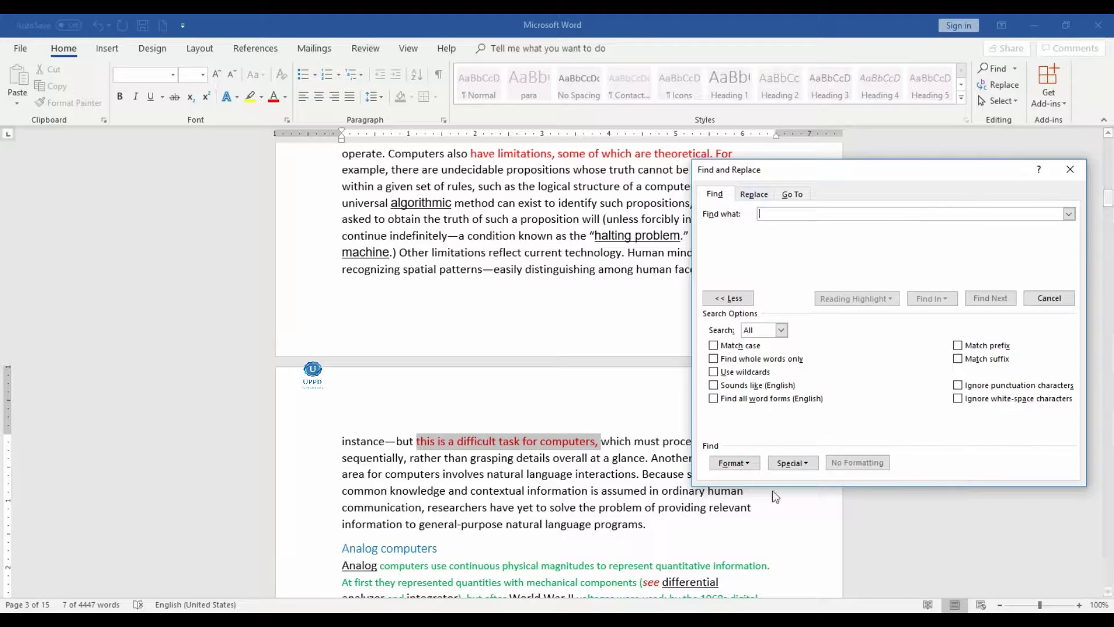
pyautogui.click(810, 463)
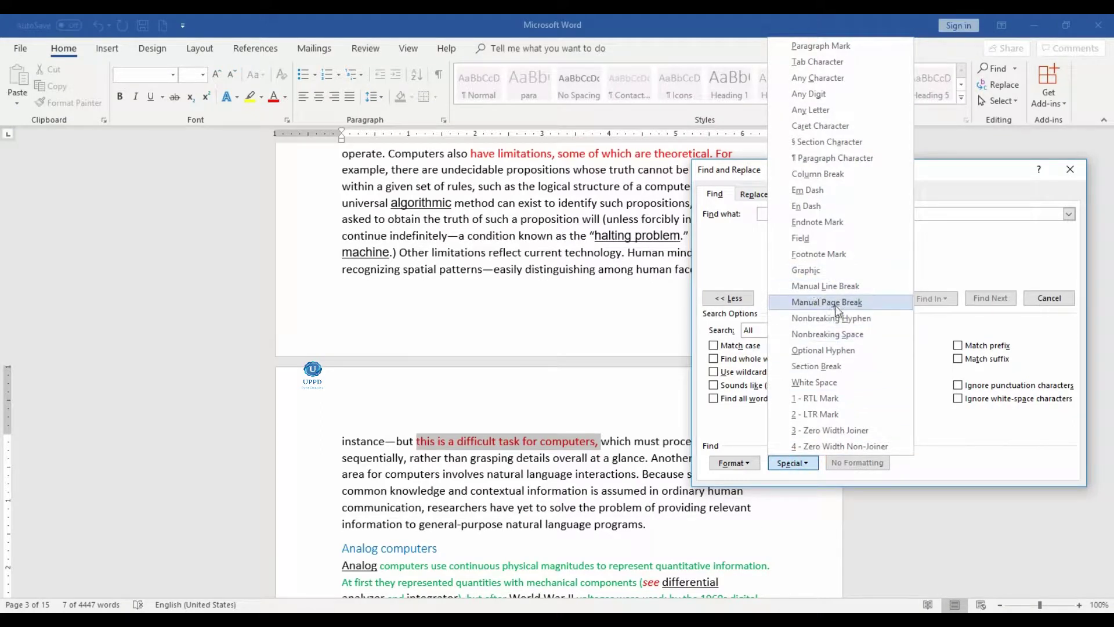
# Search for any digit (^#) and step through the digit matches, including those in 1930s.
pyautogui.click(818, 96)
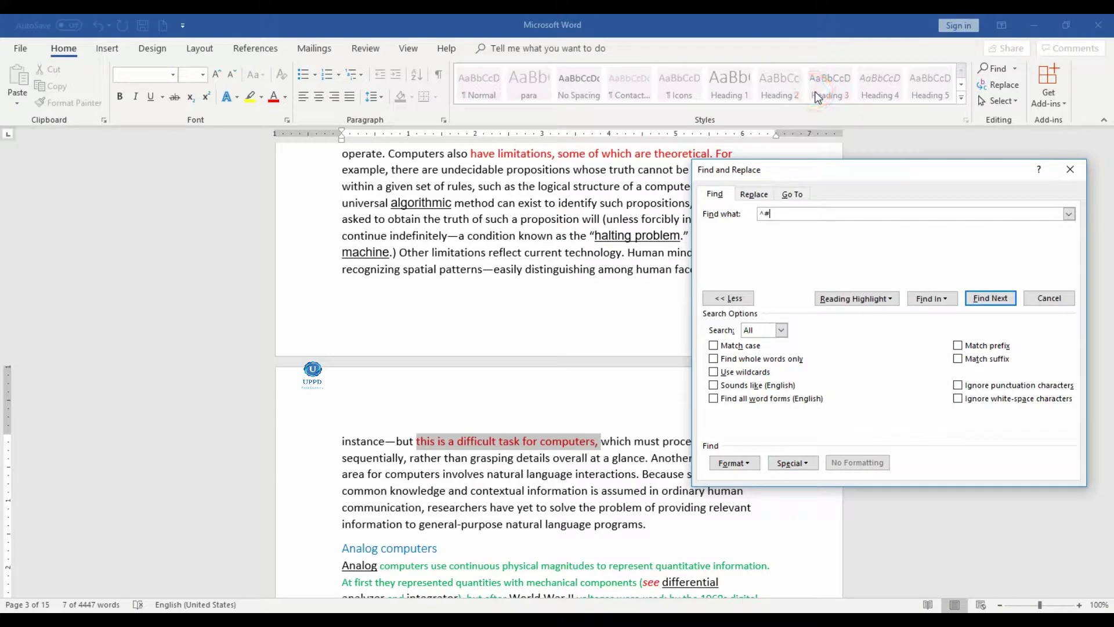
pyautogui.click(988, 297)
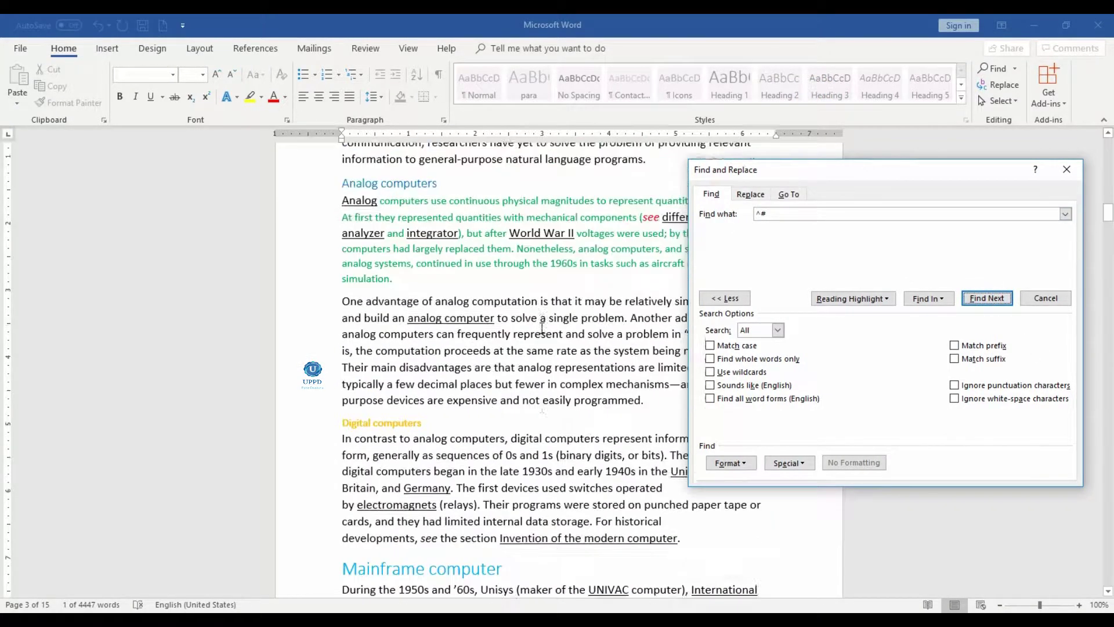
pyautogui.moveTo(870, 170); pyautogui.dragTo(306, 183)
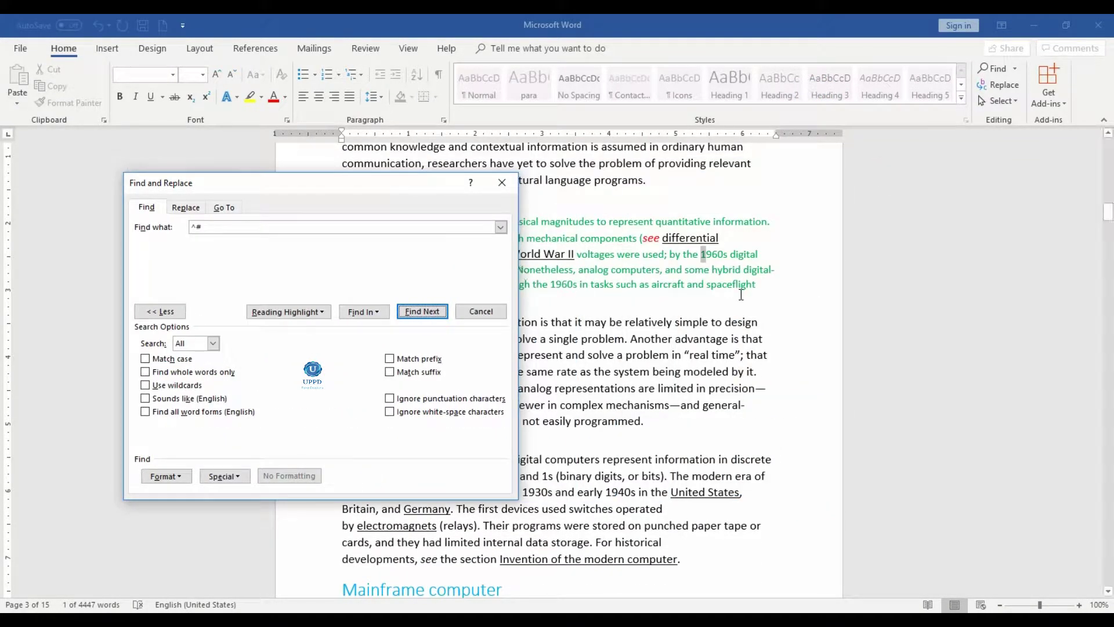
pyautogui.click(416, 315)
pyautogui.click(418, 317)
pyautogui.click(417, 317)
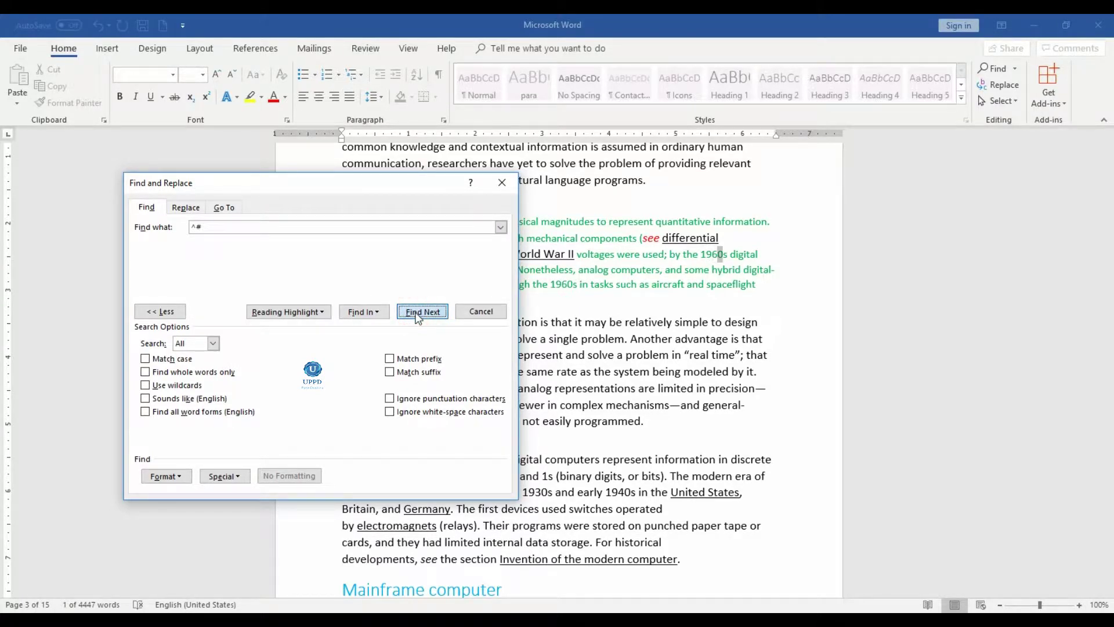
pyautogui.click(417, 317)
pyautogui.click(418, 317)
pyautogui.click(417, 316)
pyautogui.click(417, 316)
pyautogui.click(417, 316)
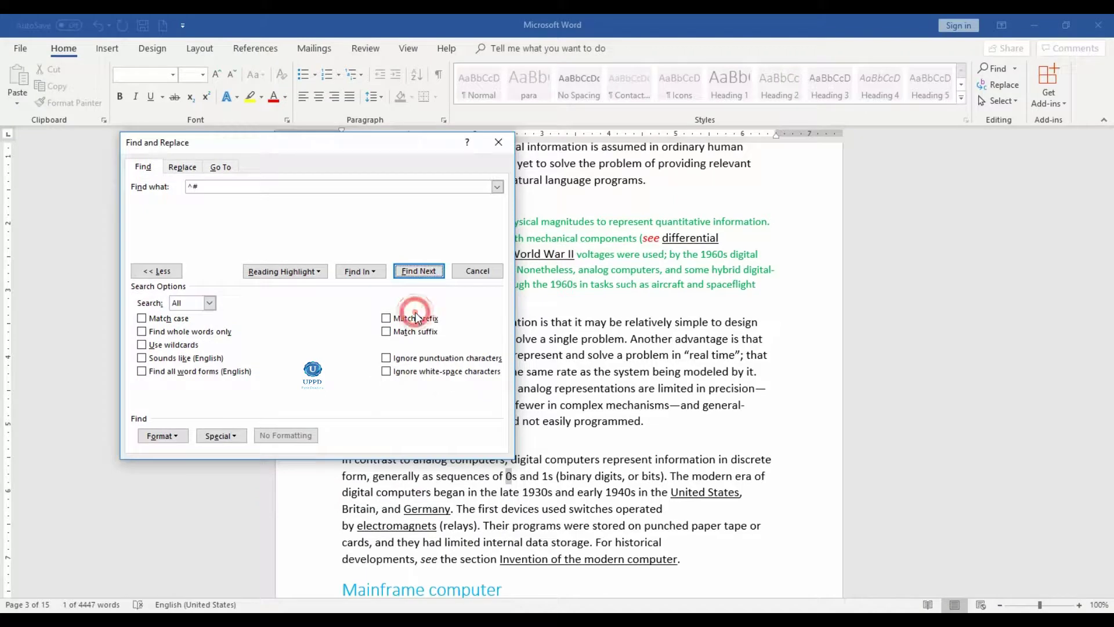
pyautogui.click(415, 273)
pyautogui.click(416, 273)
pyautogui.click(415, 273)
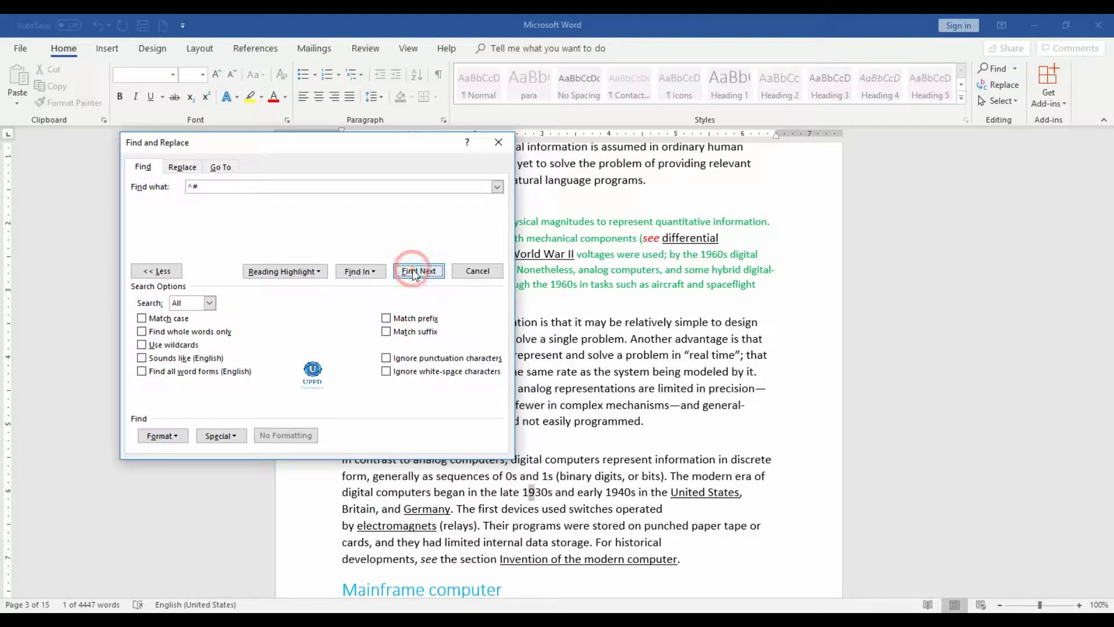
pyautogui.click(415, 272)
pyautogui.click(415, 273)
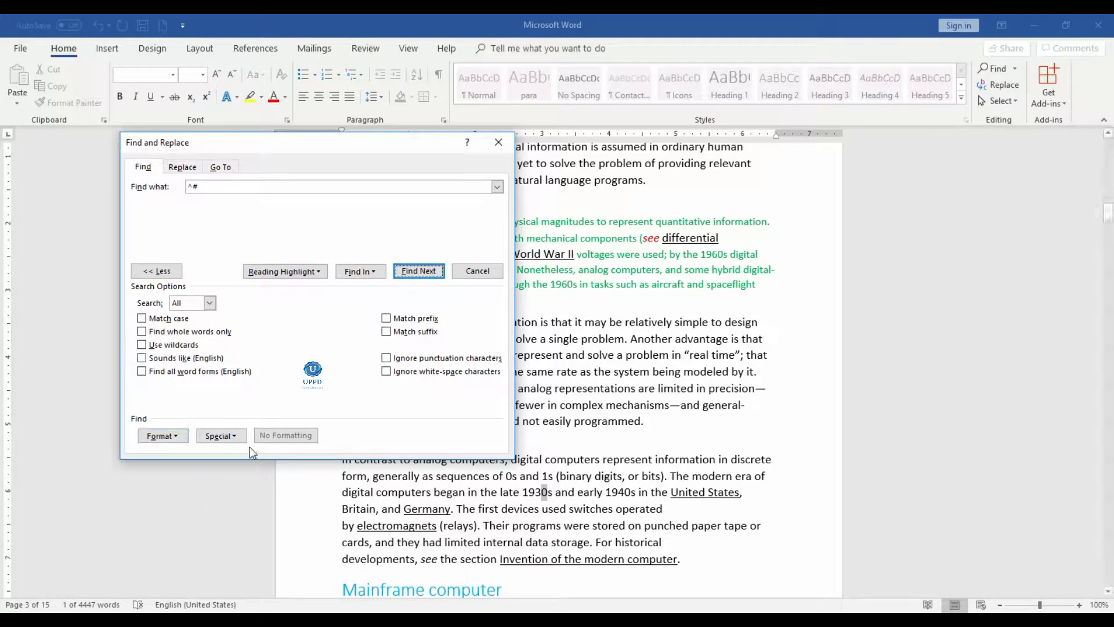
# Replace the digit code with the any-letter code ^$ and step through single-letter matches.
pyautogui.click(238, 437)
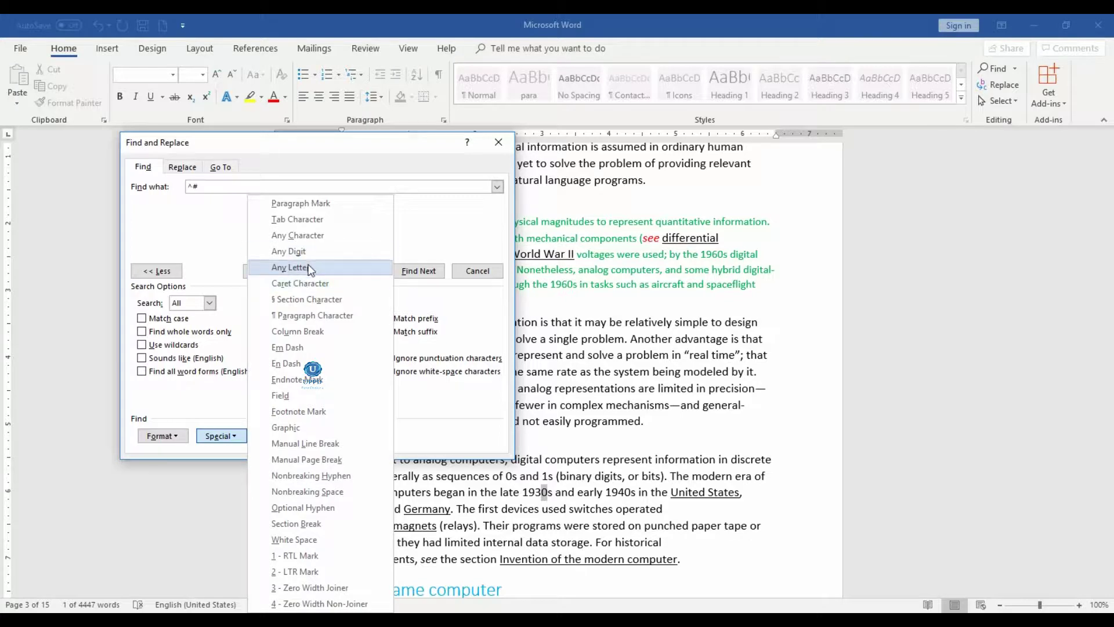
pyautogui.click(305, 268)
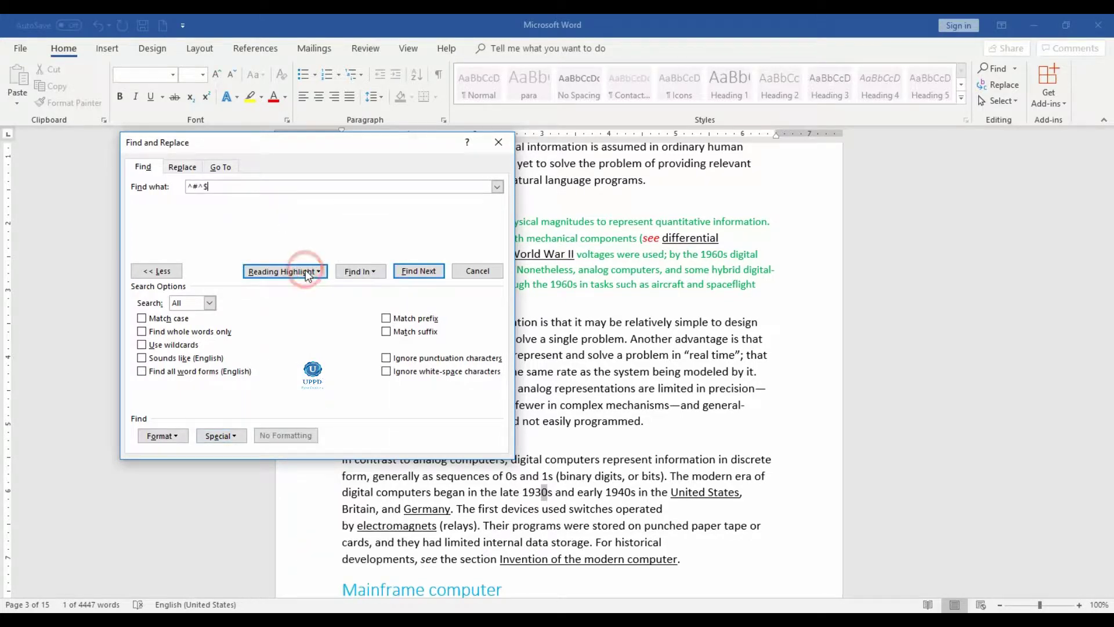
pyautogui.click(199, 185)
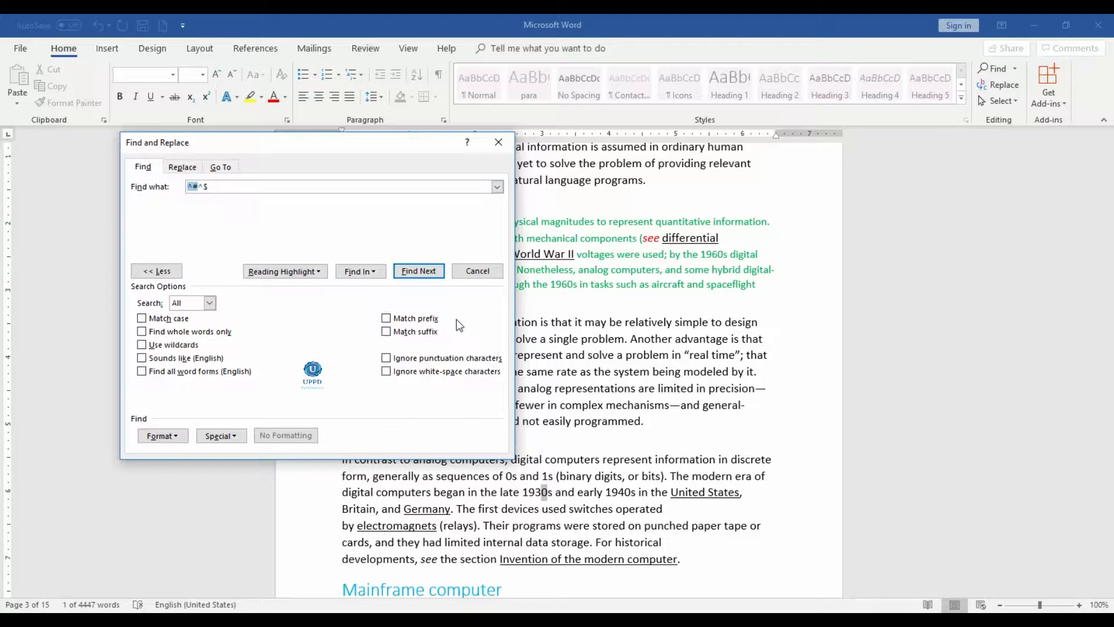
pyautogui.press('BackSpace')
pyautogui.press('BackSpace')
pyautogui.click(418, 271)
pyautogui.click(419, 271)
pyautogui.click(419, 271)
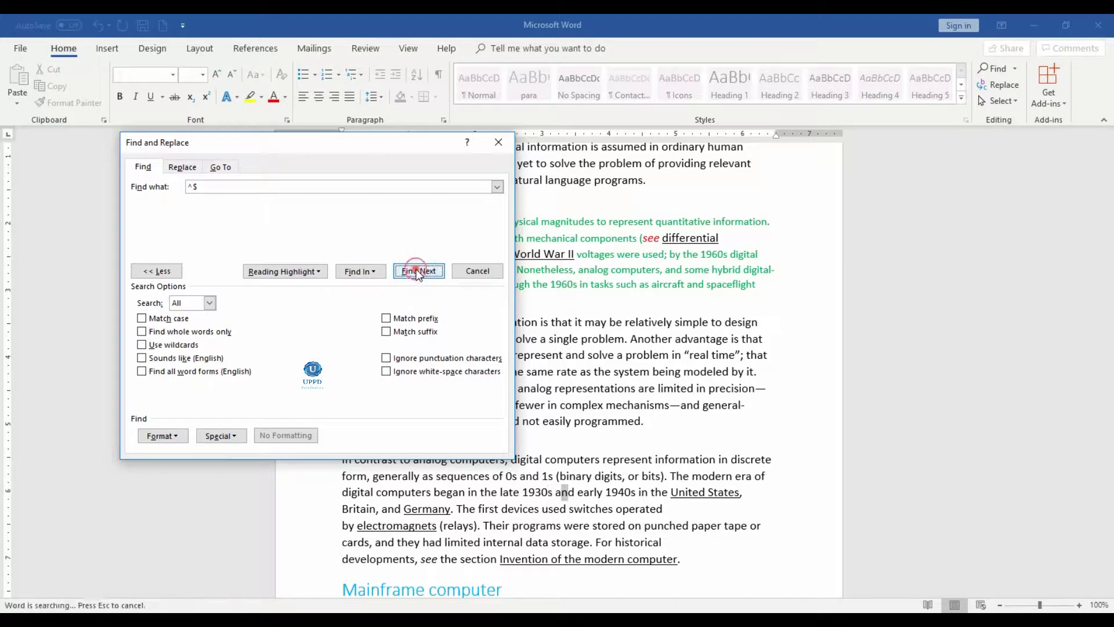
pyautogui.click(418, 271)
pyautogui.click(418, 271)
pyautogui.click(418, 270)
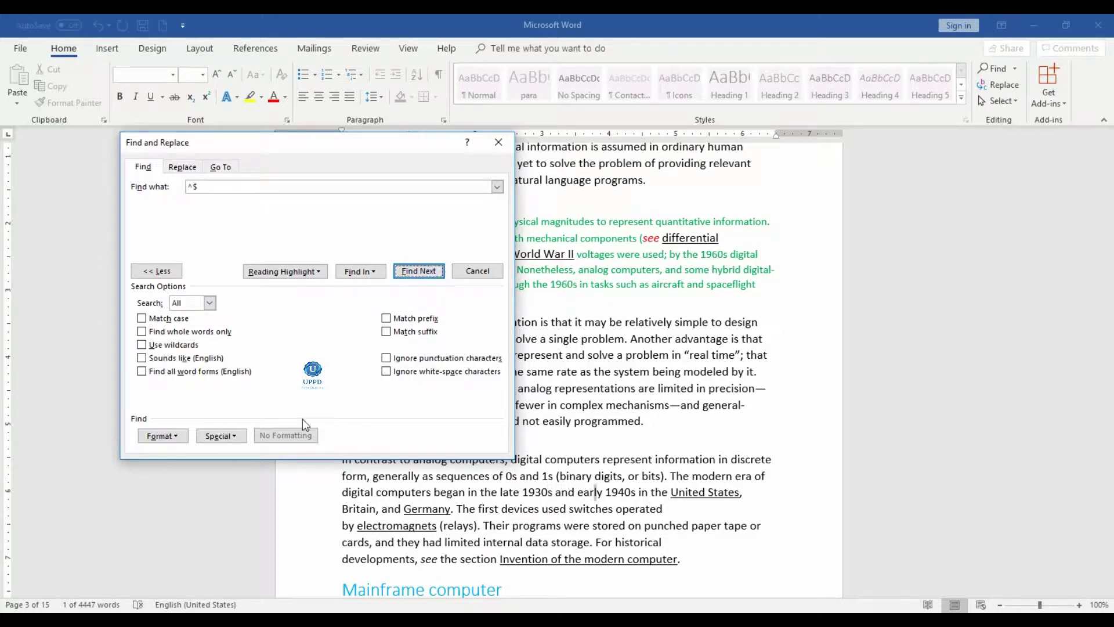
pyautogui.click(223, 436)
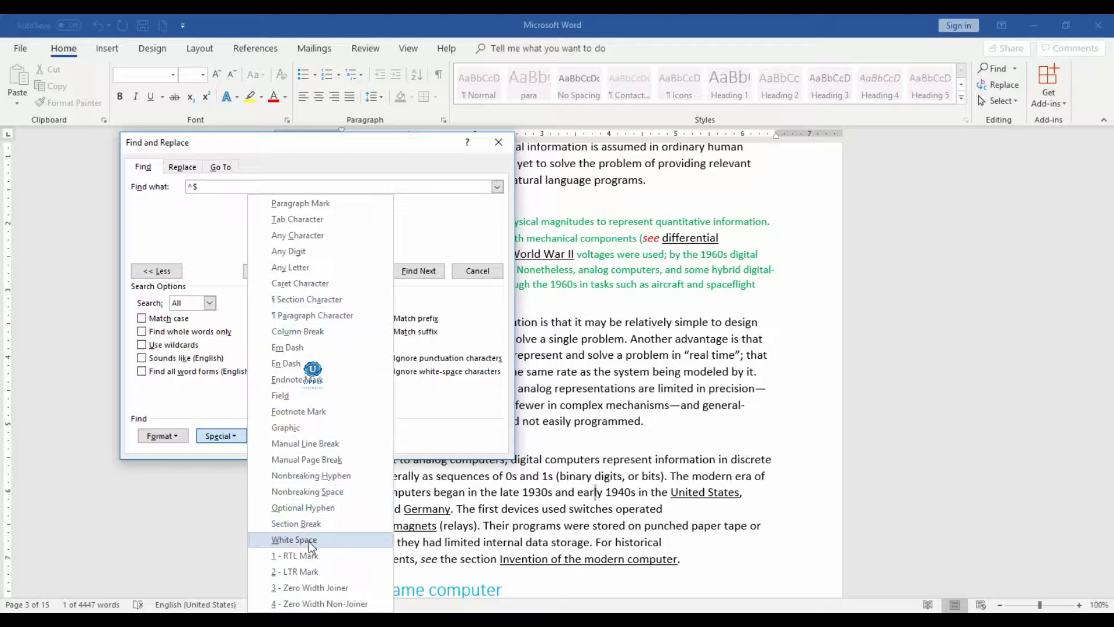
# Change the search to the white space code ^w and find the next white space matches.
pyautogui.click(293, 540)
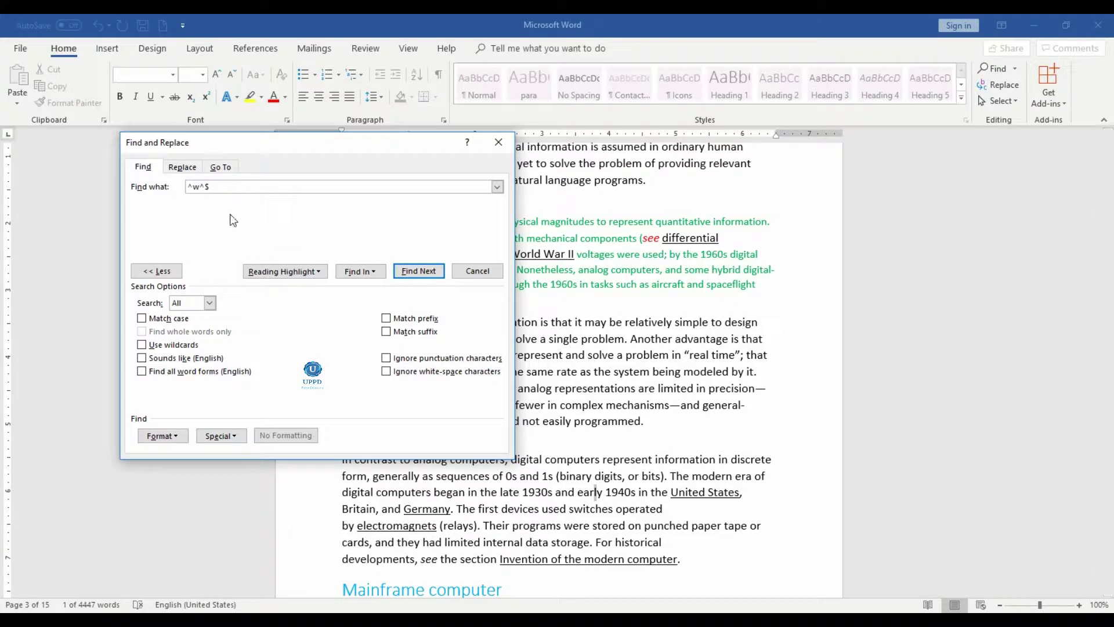
pyautogui.doubleClick(203, 187)
pyautogui.click(416, 269)
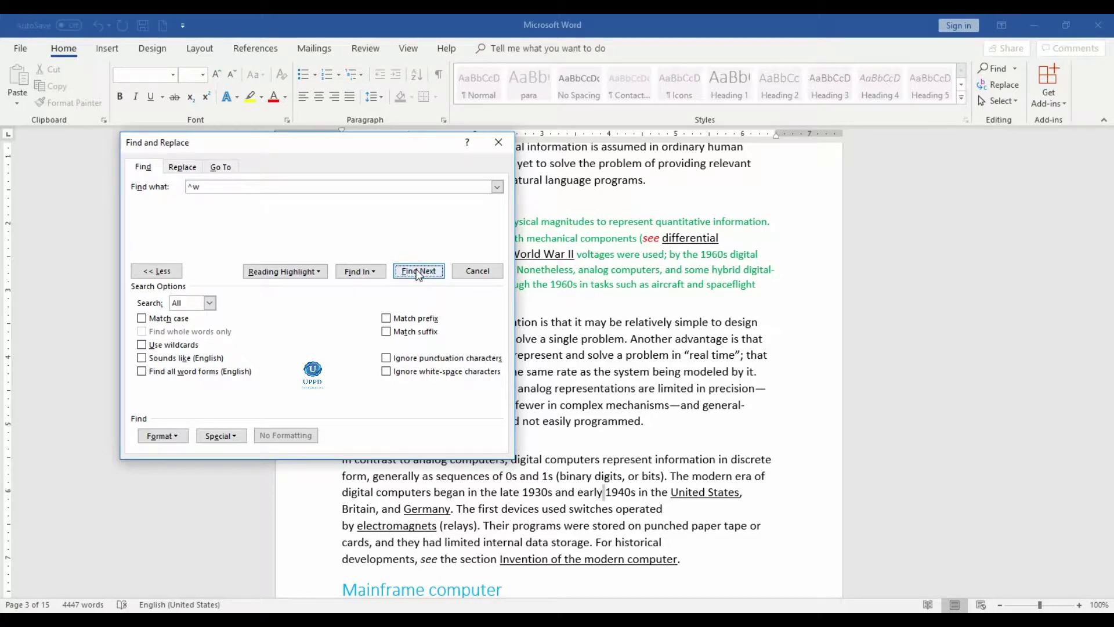
pyautogui.click(418, 271)
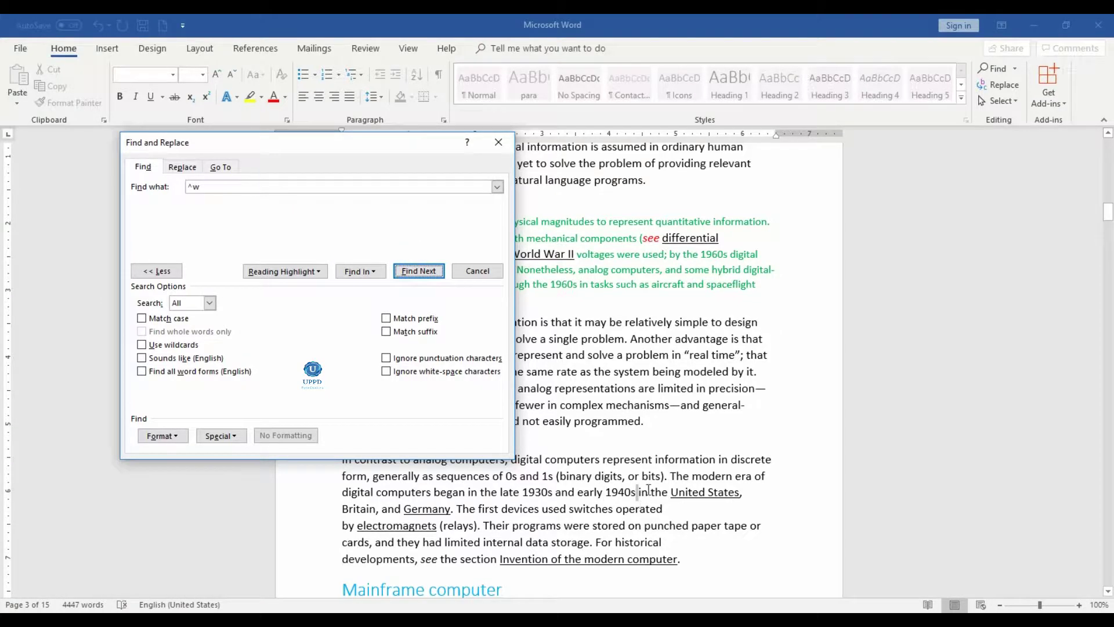
# Switch the search to paragraph marks (^p) and find them, landing after 'Mainframe computer'.
pyautogui.click(221, 435)
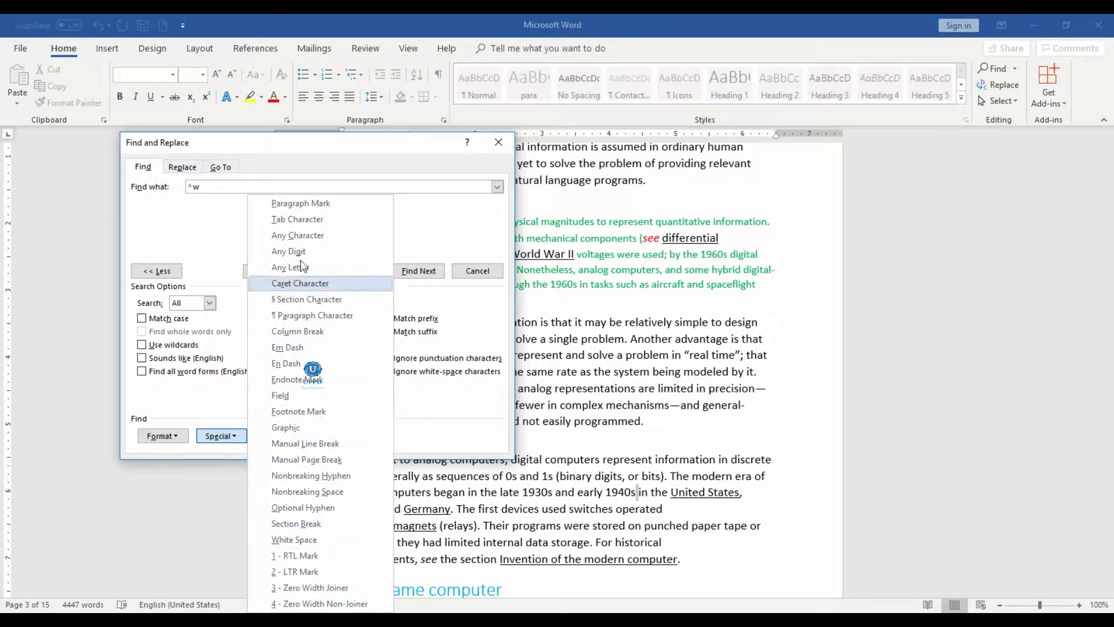
pyautogui.click(320, 208)
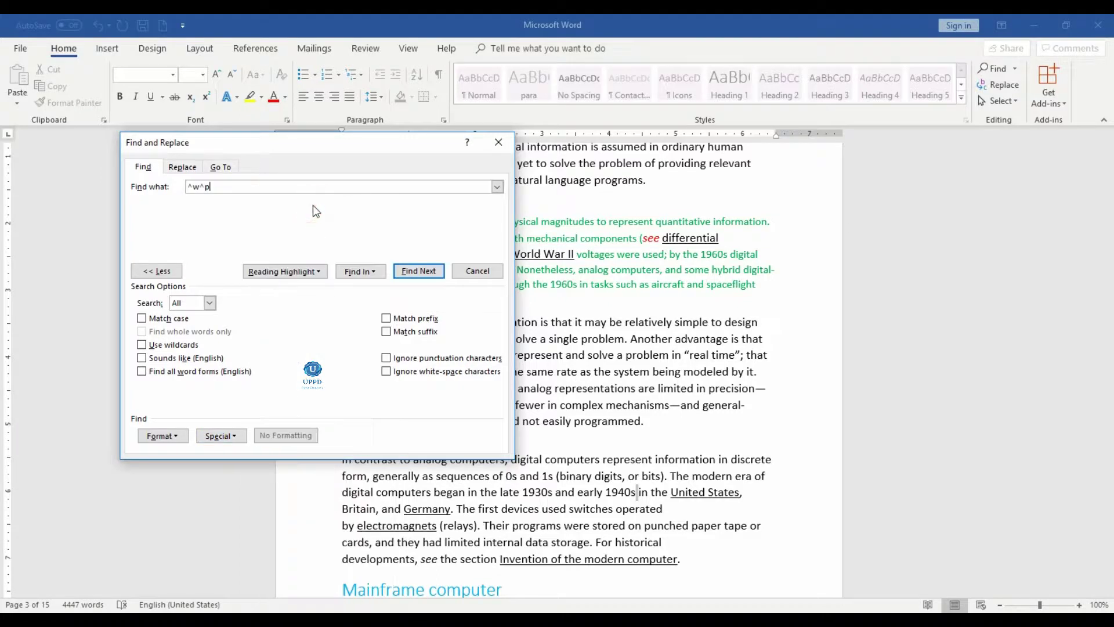
pyautogui.doubleClick(200, 186)
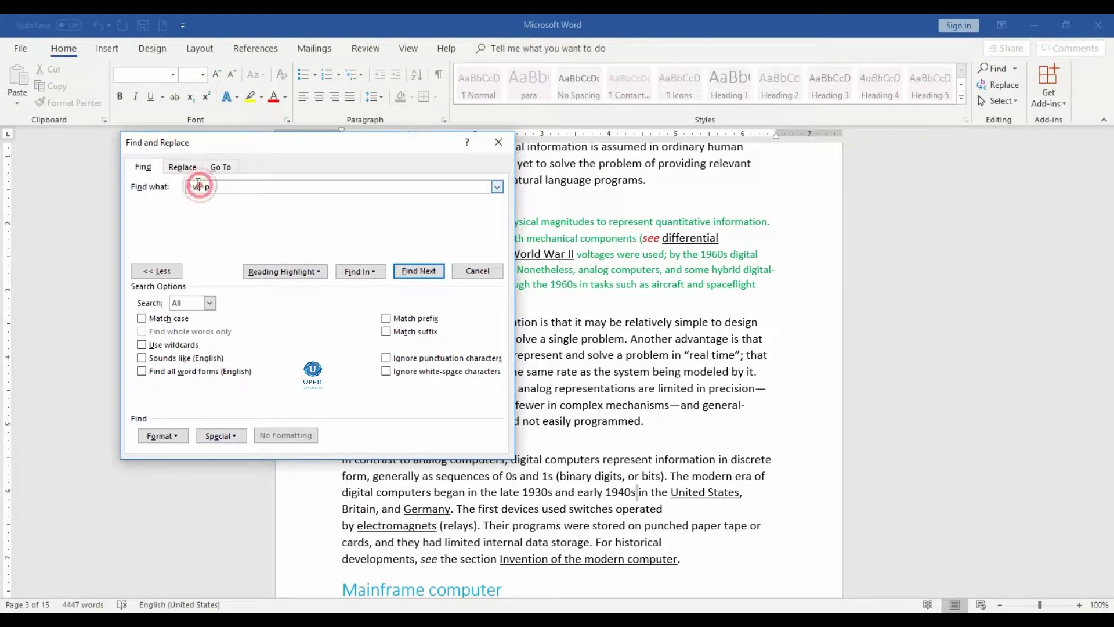
pyautogui.press('BackSpace')
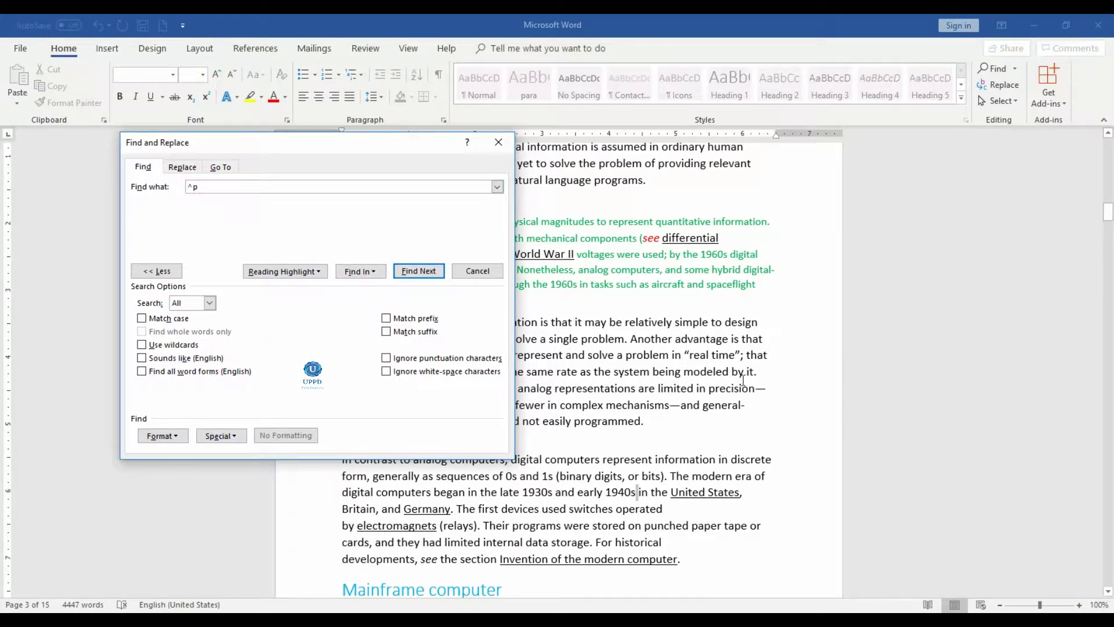
pyautogui.click(419, 270)
pyautogui.click(426, 277)
pyautogui.click(749, 195)
# Show formatting marks, step through several ^p matches, then switch the ^p search to replacing.
pyautogui.click(439, 77)
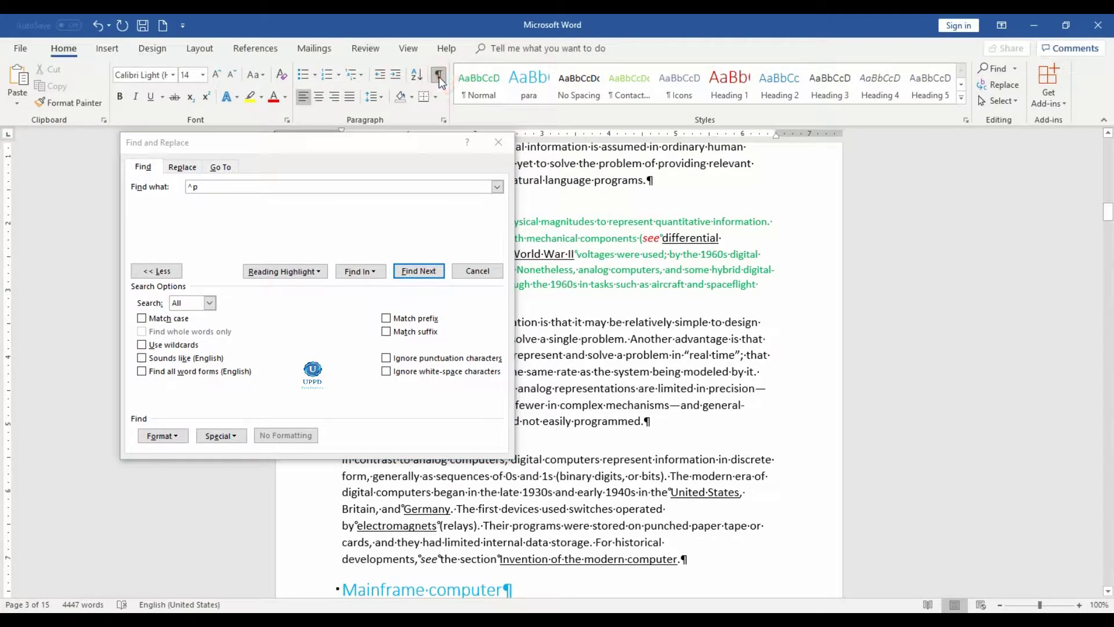
pyautogui.click(419, 272)
pyautogui.moveTo(358, 231); pyautogui.dragTo(1021, 131)
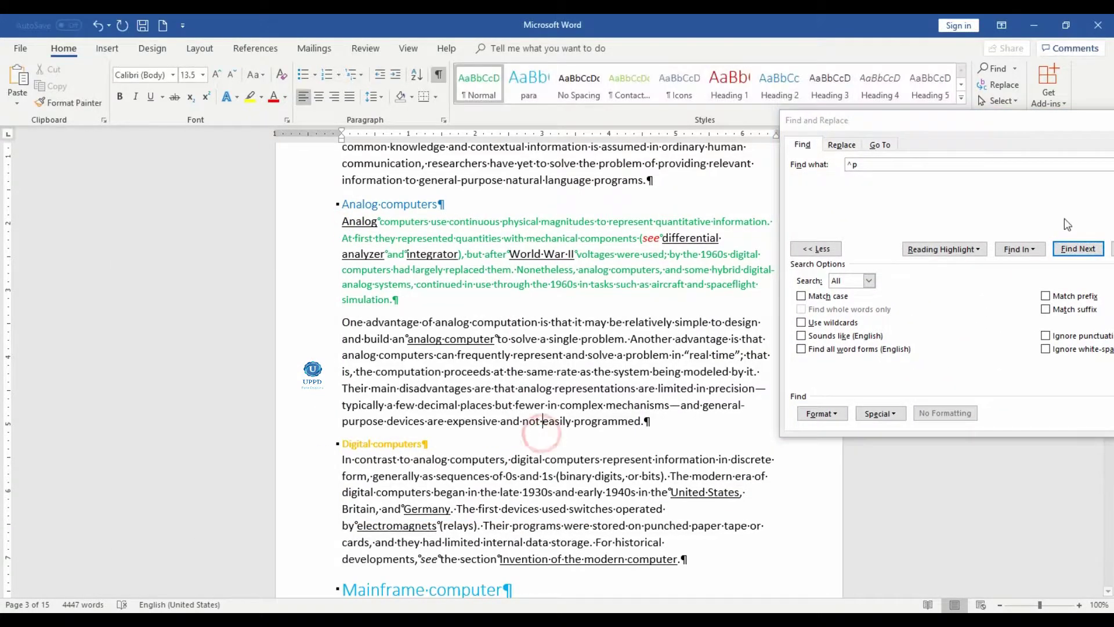
pyautogui.click(1068, 248)
pyautogui.click(1069, 253)
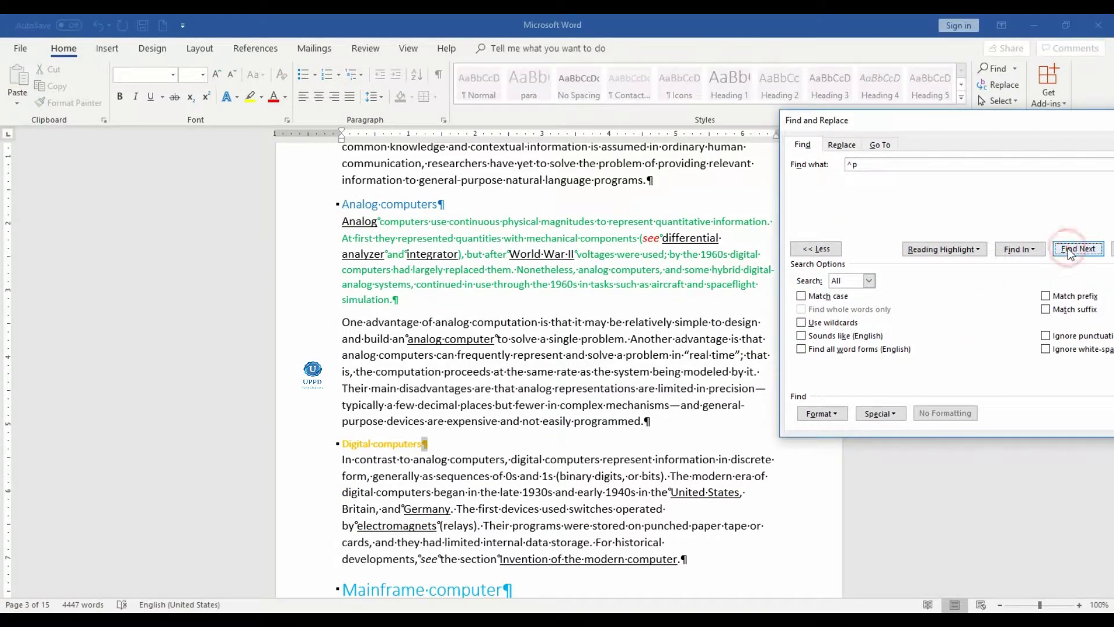
pyautogui.click(1068, 248)
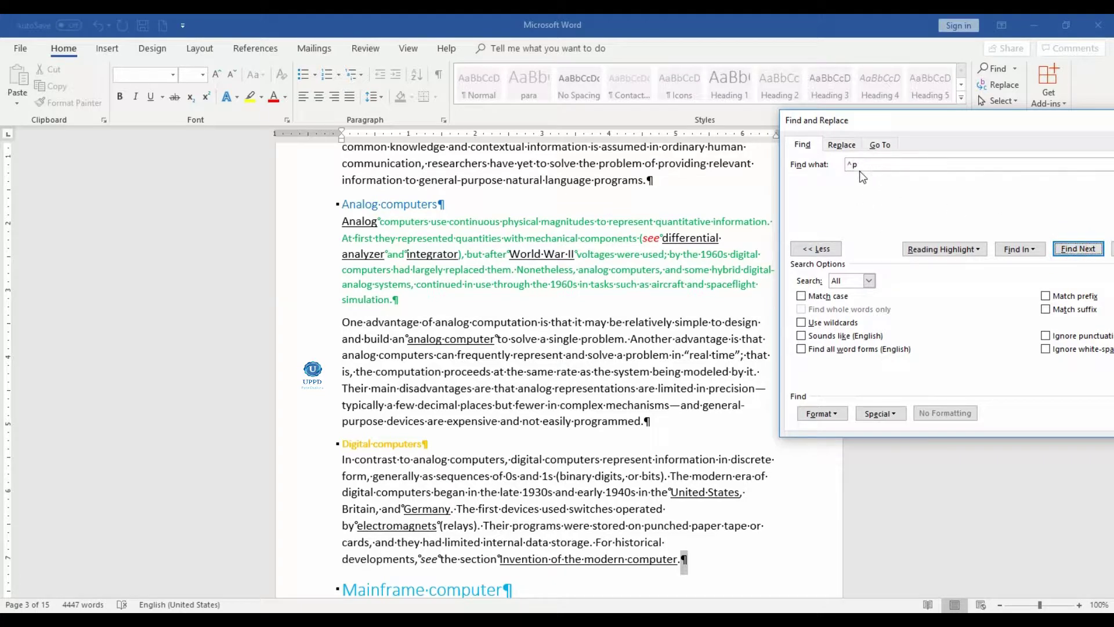
pyautogui.click(842, 145)
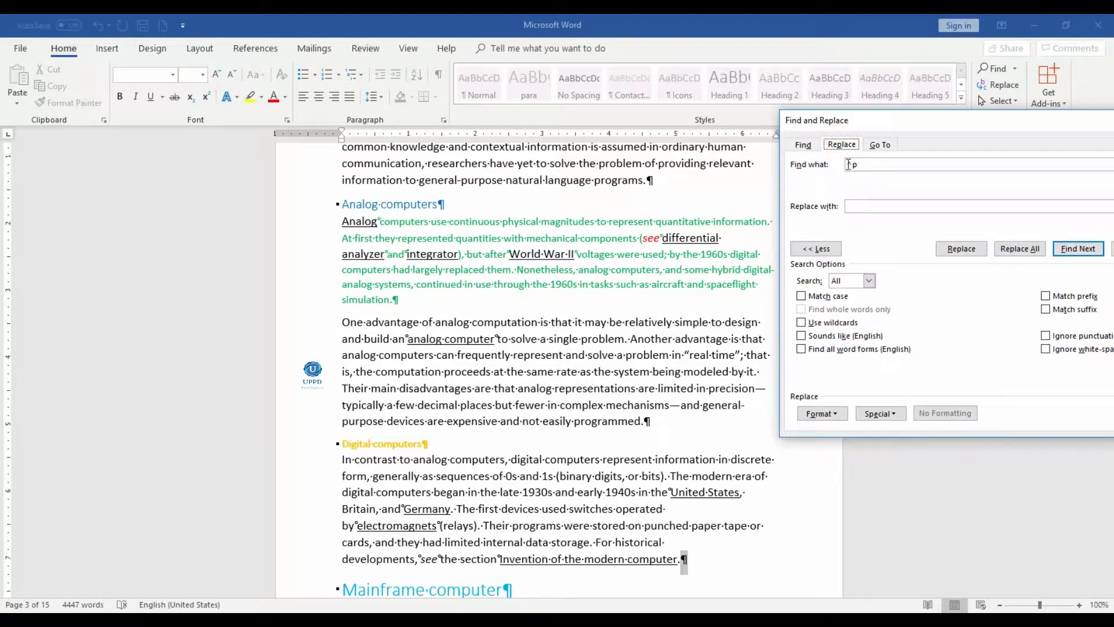
# Enter ^p^p as the replacement and double the paragraph mark after 'dollars.'.
pyautogui.click(847, 206)
pyautogui.write('^p^p')
pyautogui.moveTo(1032, 120); pyautogui.dragTo(970, 114)
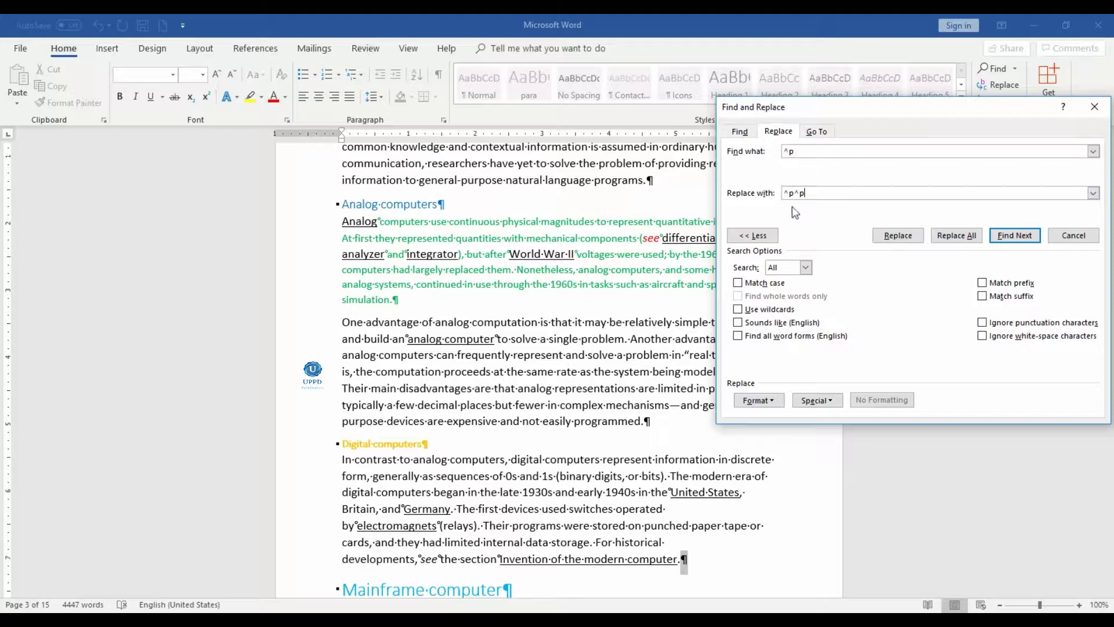
pyautogui.click(1010, 239)
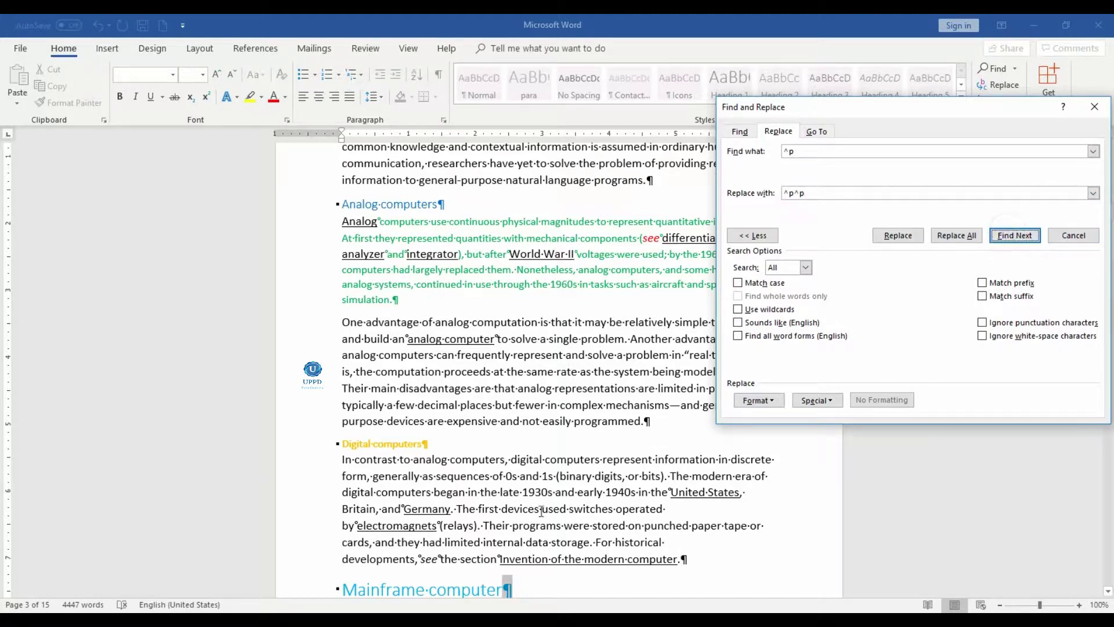
pyautogui.scroll(-2, 509, 502)
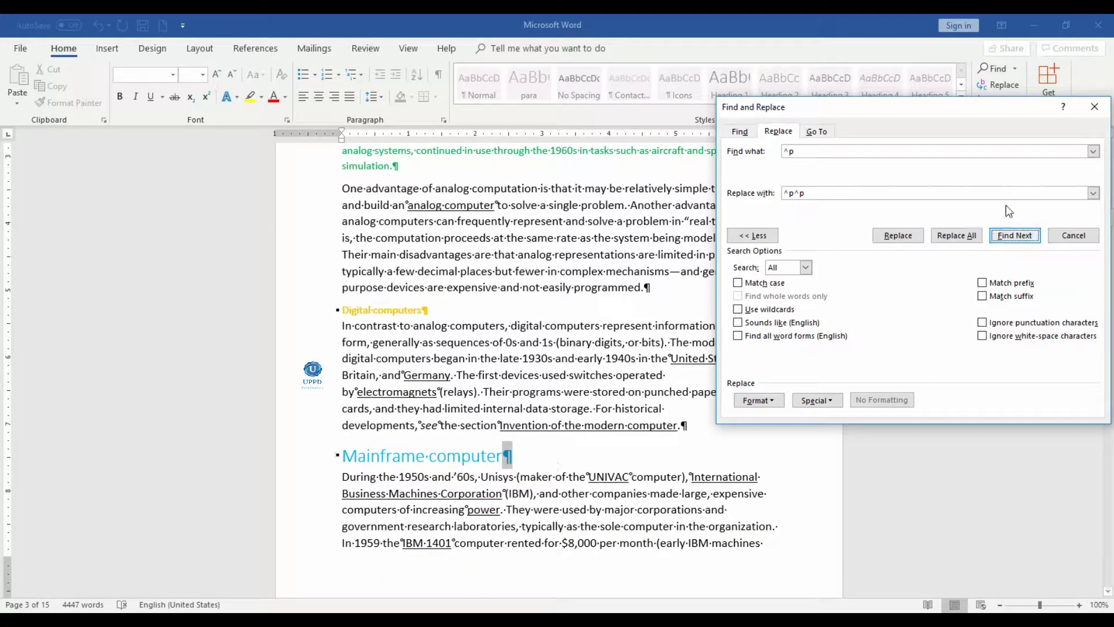
pyautogui.click(900, 238)
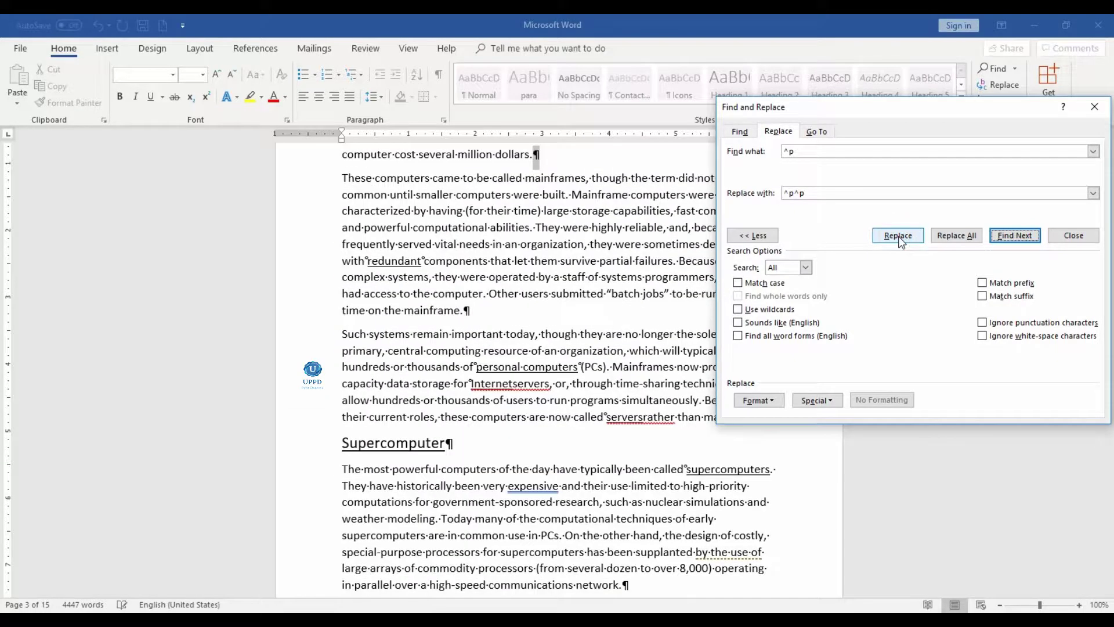
pyautogui.click(899, 237)
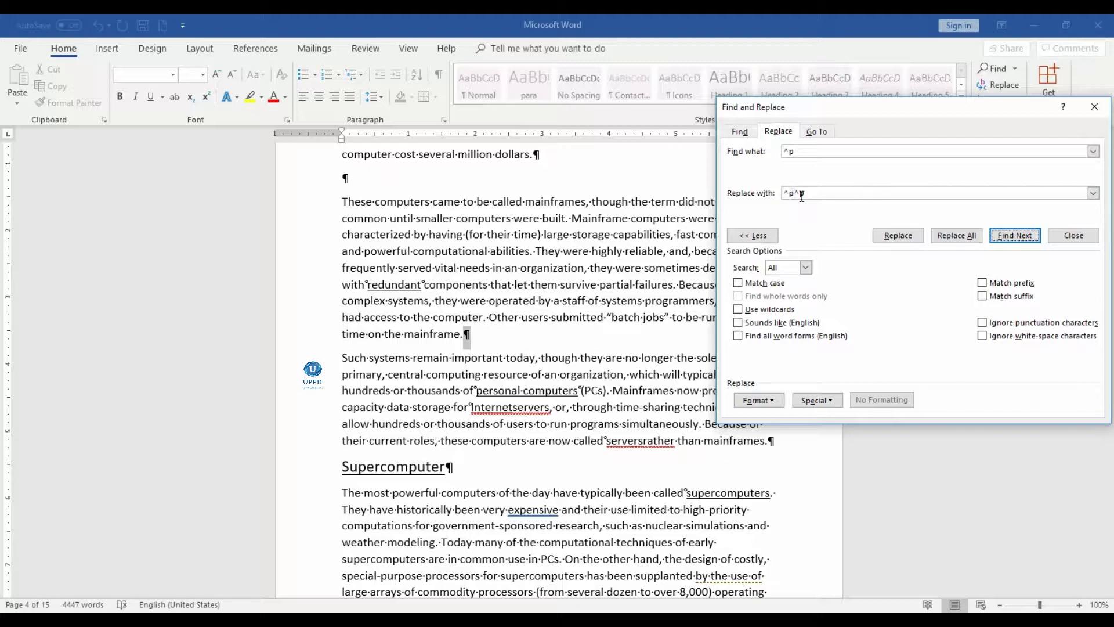
# Double the marks after 'mainframes.', 'Supercomputer' and 'network.', then set Find what to ^p^p.
pyautogui.click(1010, 237)
pyautogui.click(899, 237)
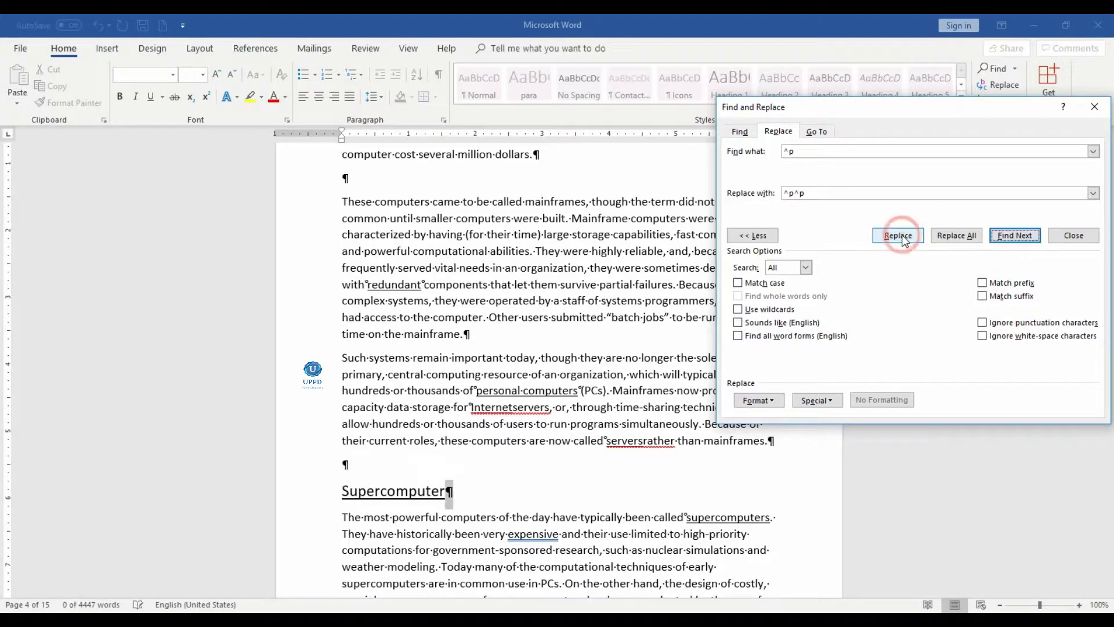
pyautogui.click(899, 237)
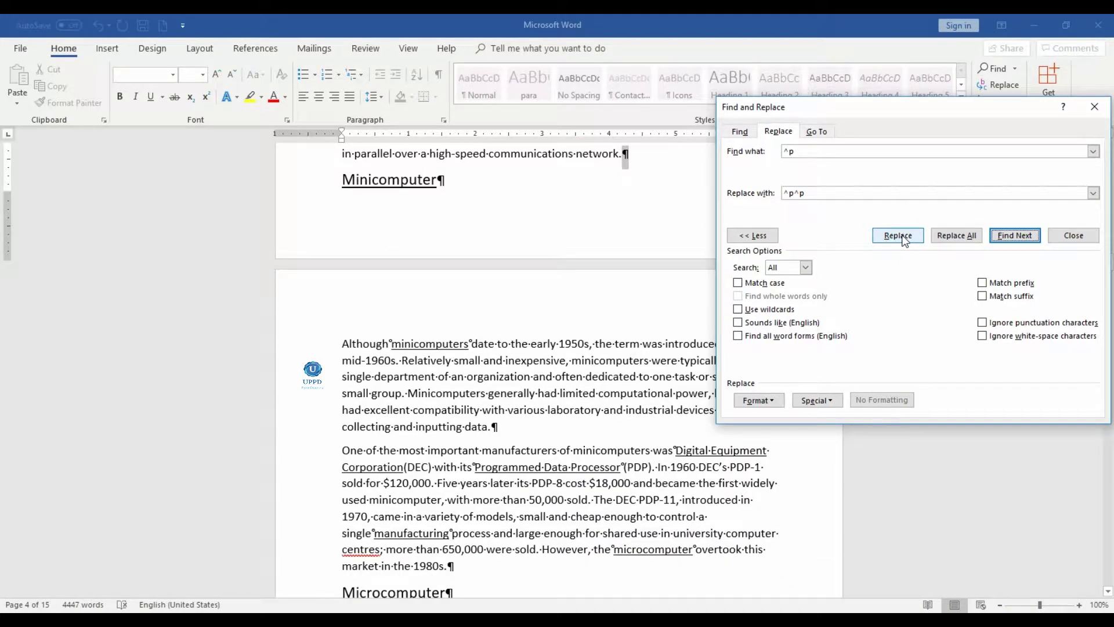
pyautogui.click(900, 237)
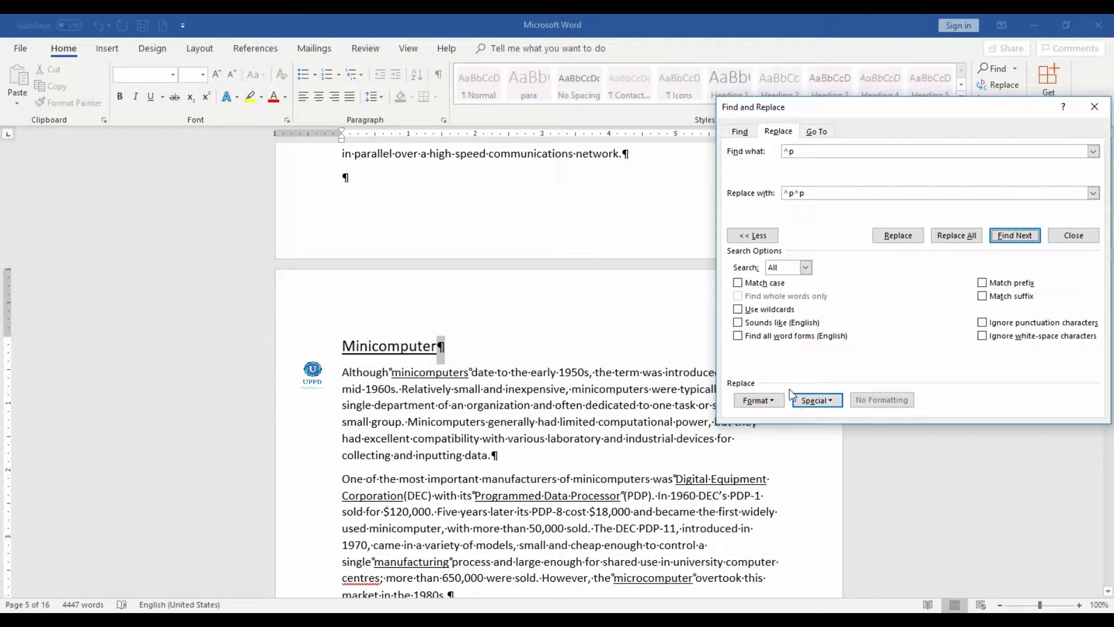
pyautogui.click(807, 150)
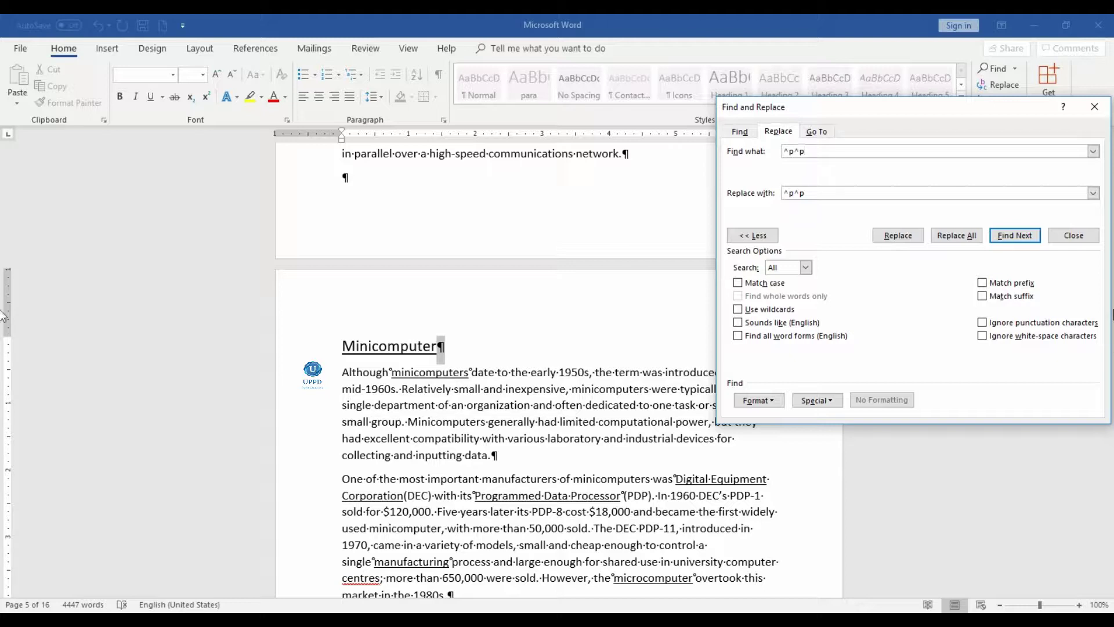
# Shorten the replacement to a single ^p and collapse the first double paragraph marks one by one.
pyautogui.click(821, 193)
pyautogui.press('BackSpace')
pyautogui.click(1014, 237)
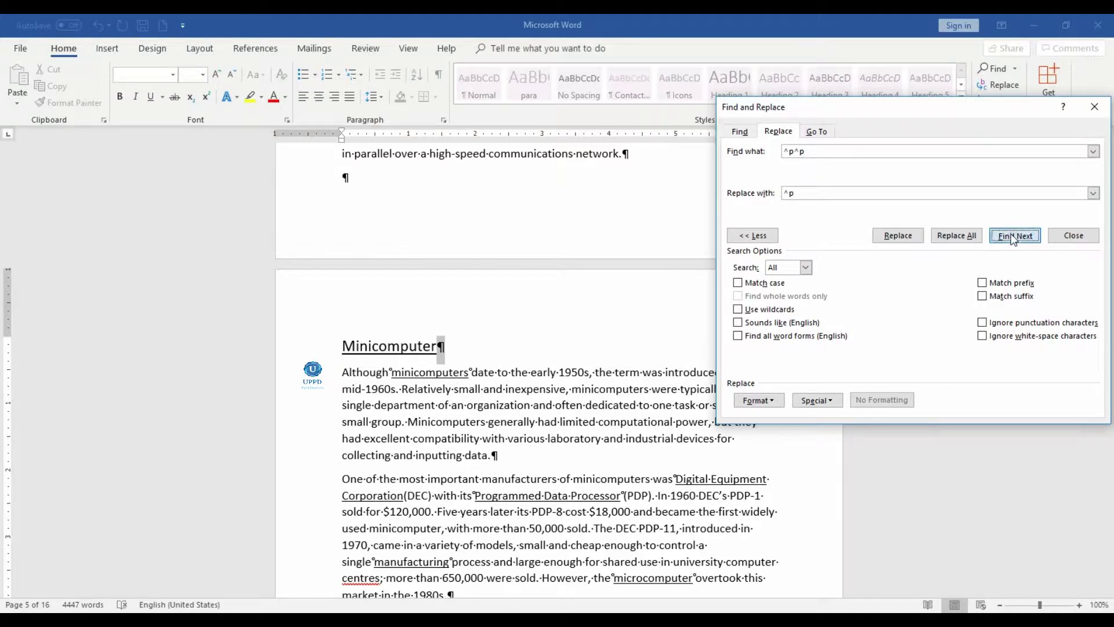
pyautogui.scroll(3, 394, 383)
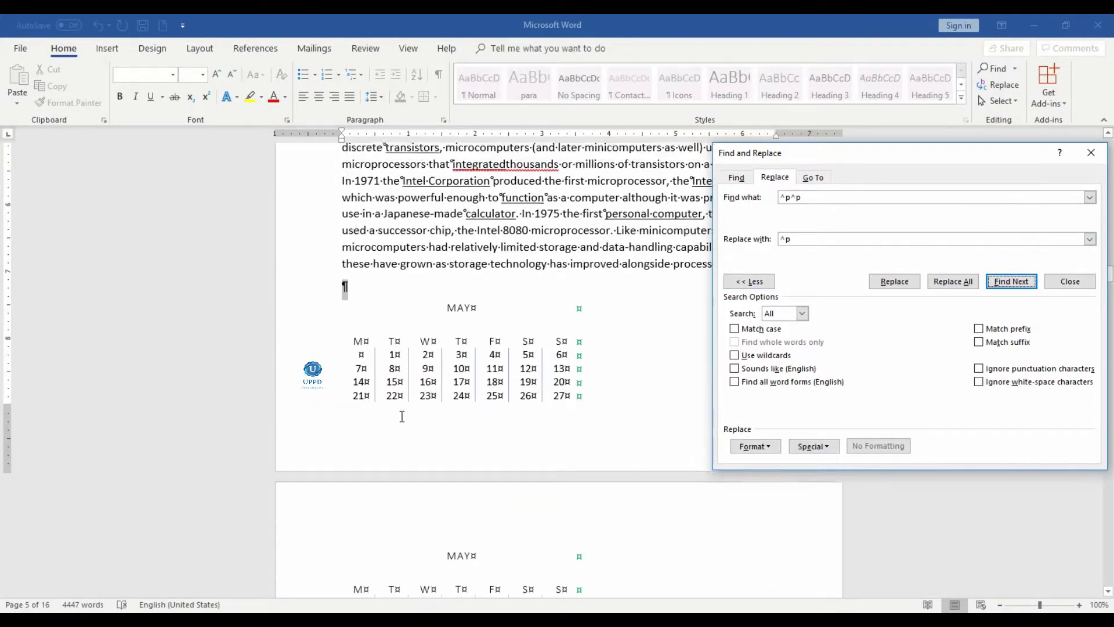
pyautogui.moveTo(903, 154); pyautogui.dragTo(708, 388)
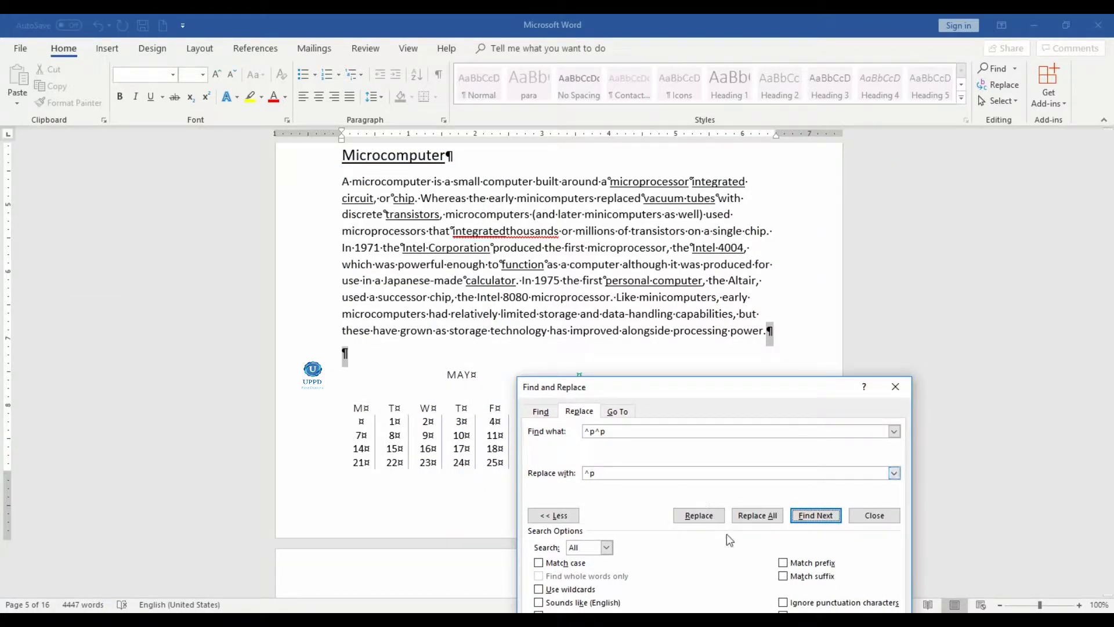
pyautogui.click(691, 517)
pyautogui.click(691, 516)
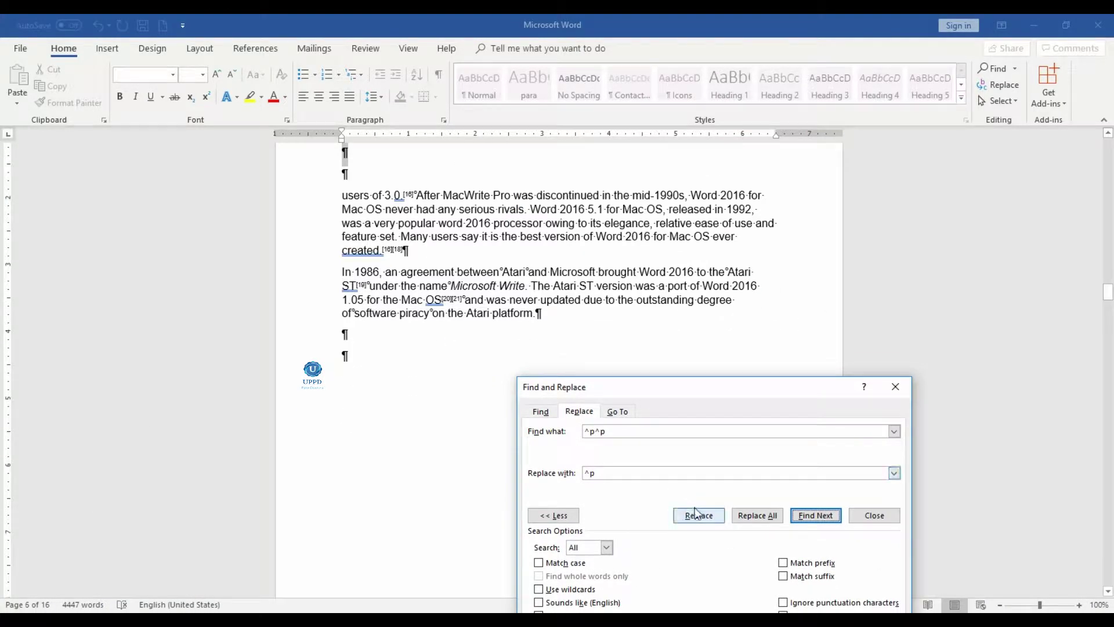
pyautogui.click(697, 516)
# Remove further empty paragraphs, then Replace All remaining ^p^p pairs, making 40 replacements.
pyautogui.click(697, 517)
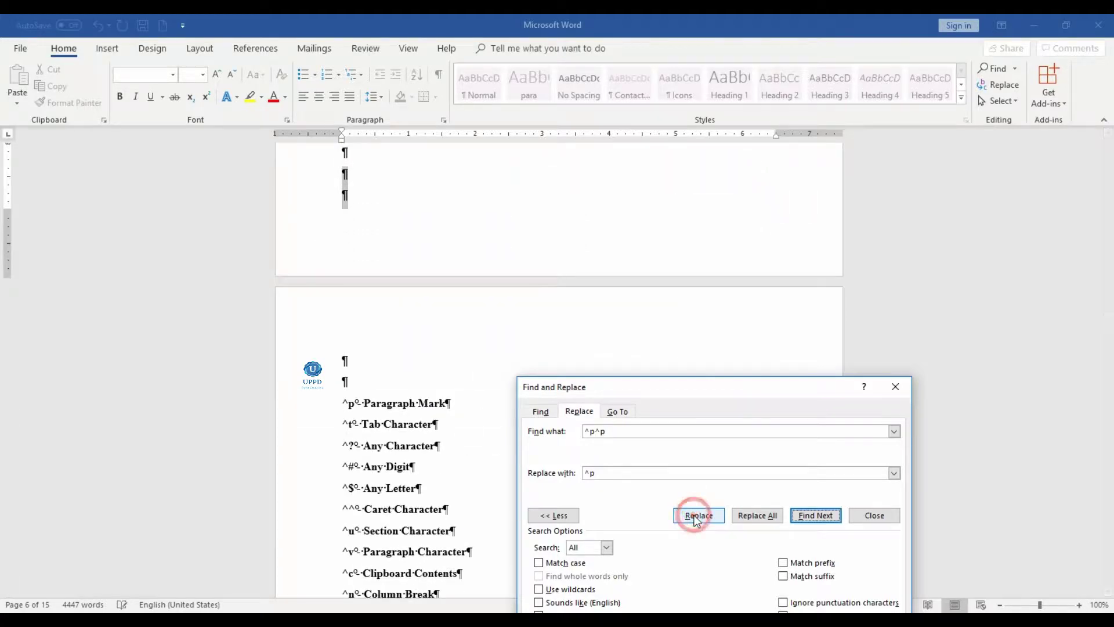
pyautogui.click(697, 517)
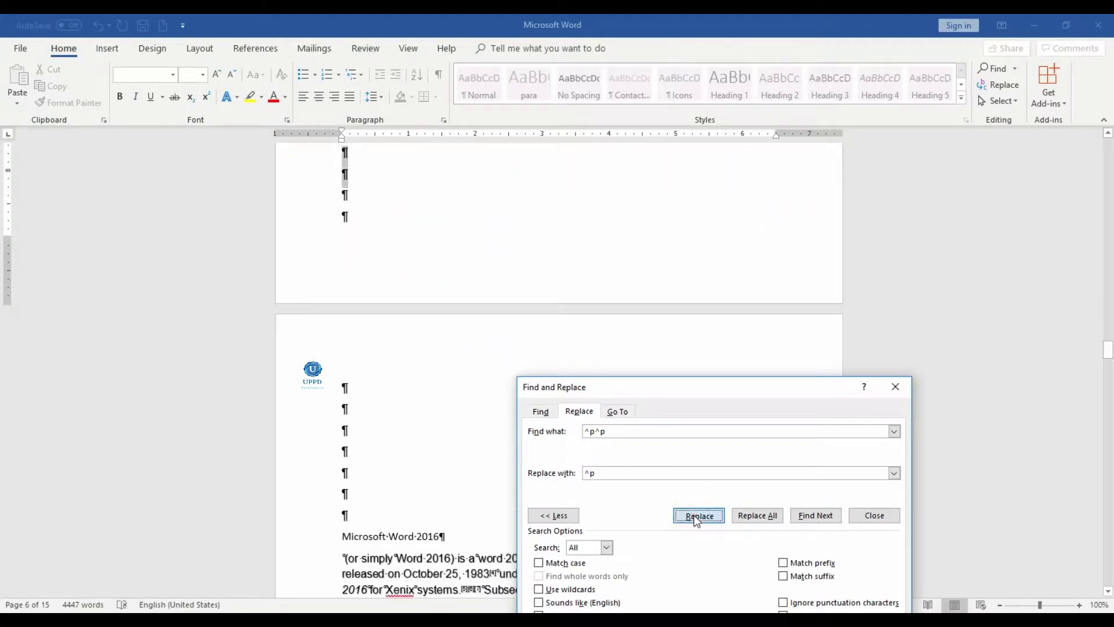
pyautogui.click(697, 516)
pyautogui.click(697, 516)
pyautogui.click(697, 516)
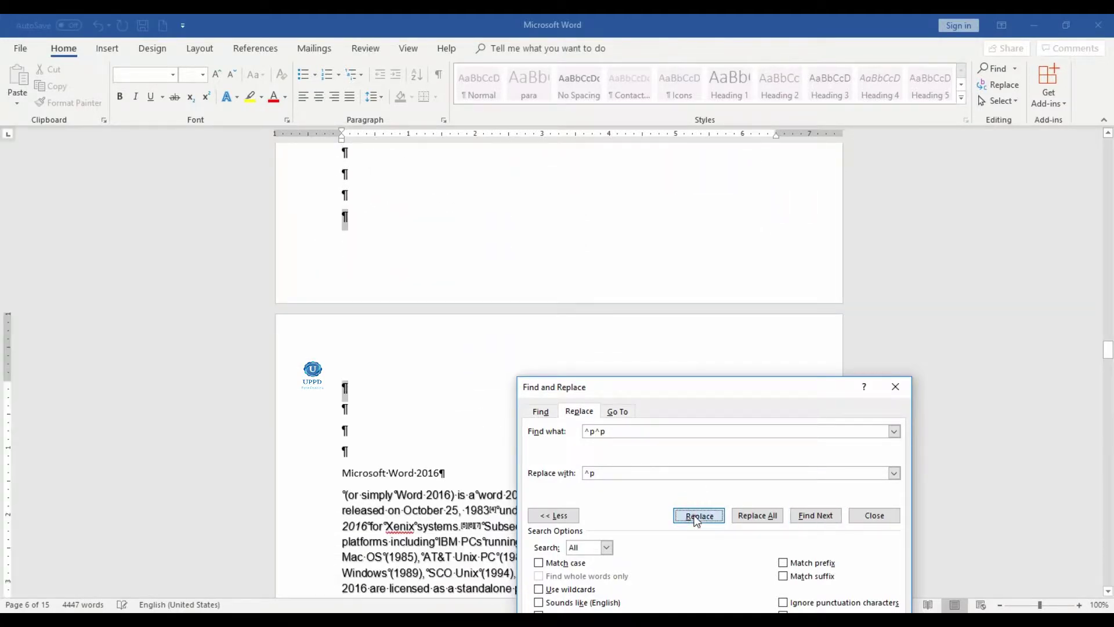
pyautogui.click(697, 516)
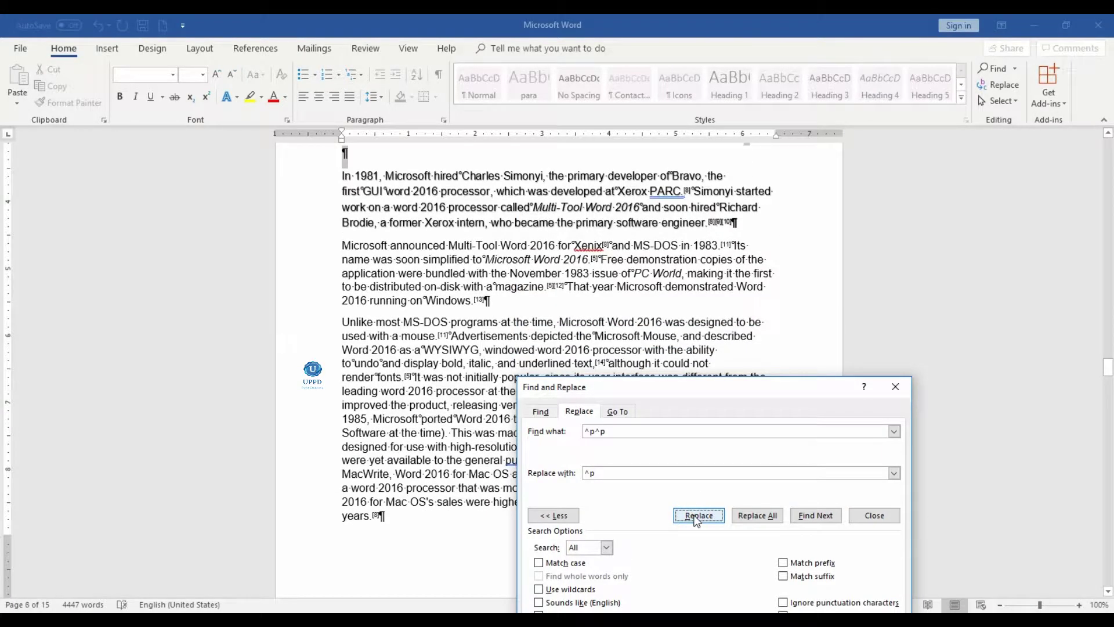
pyautogui.click(697, 518)
pyautogui.click(757, 516)
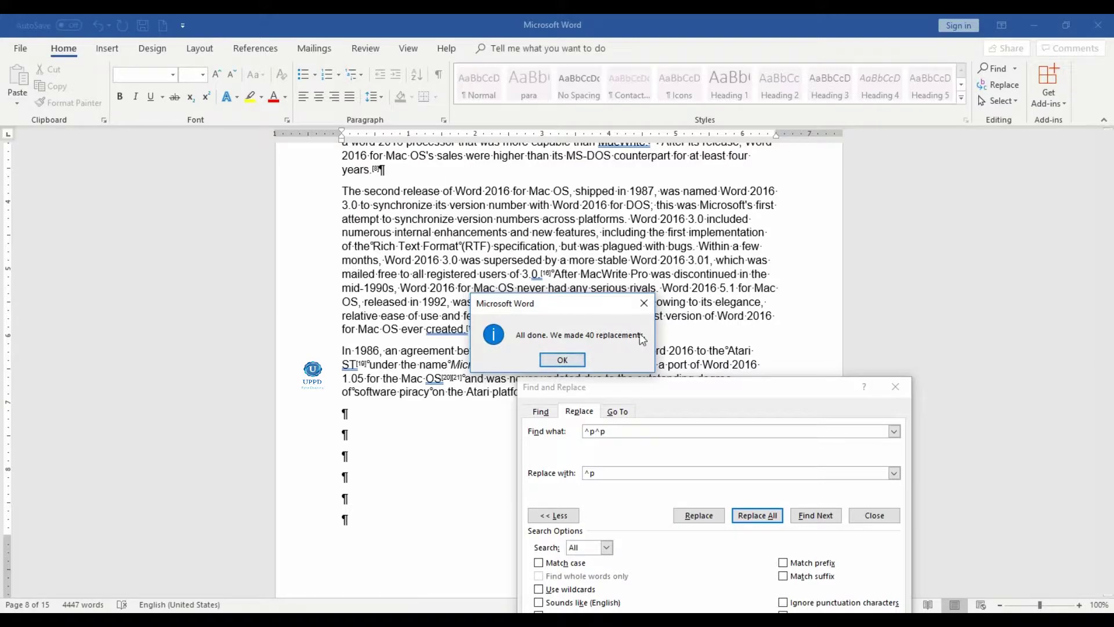
pyautogui.click(562, 360)
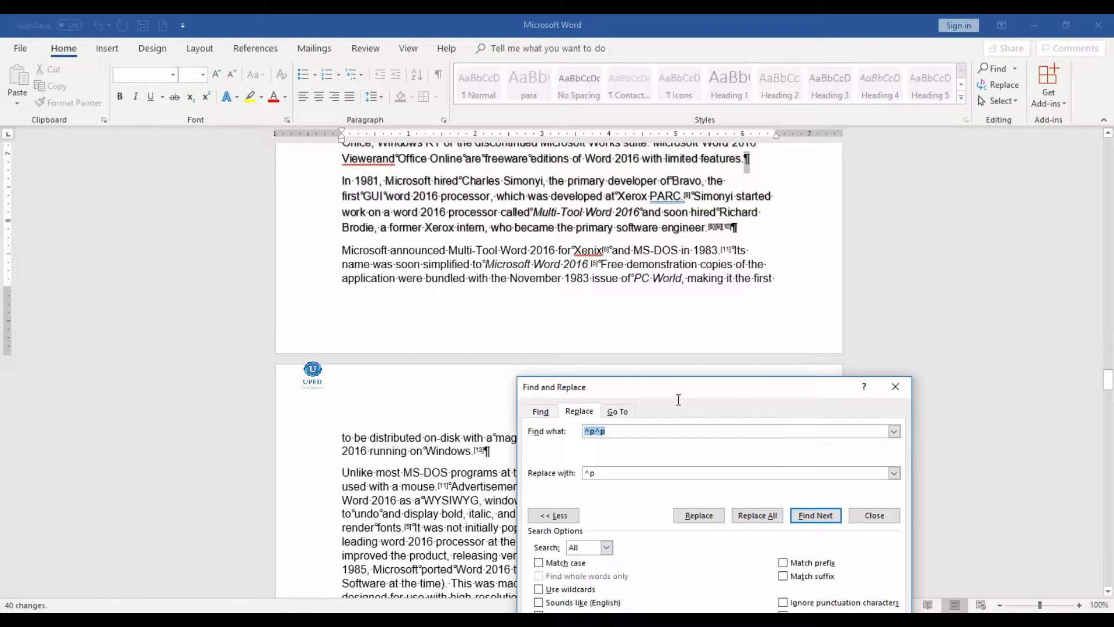
pyautogui.moveTo(779, 392); pyautogui.dragTo(1006, 224)
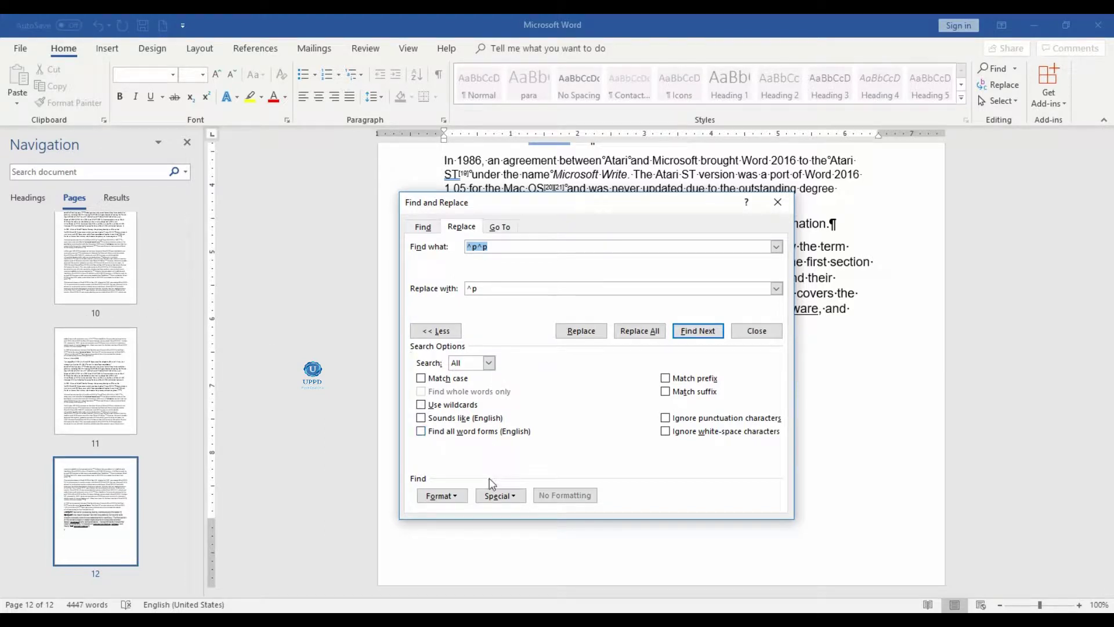
pyautogui.click(513, 498)
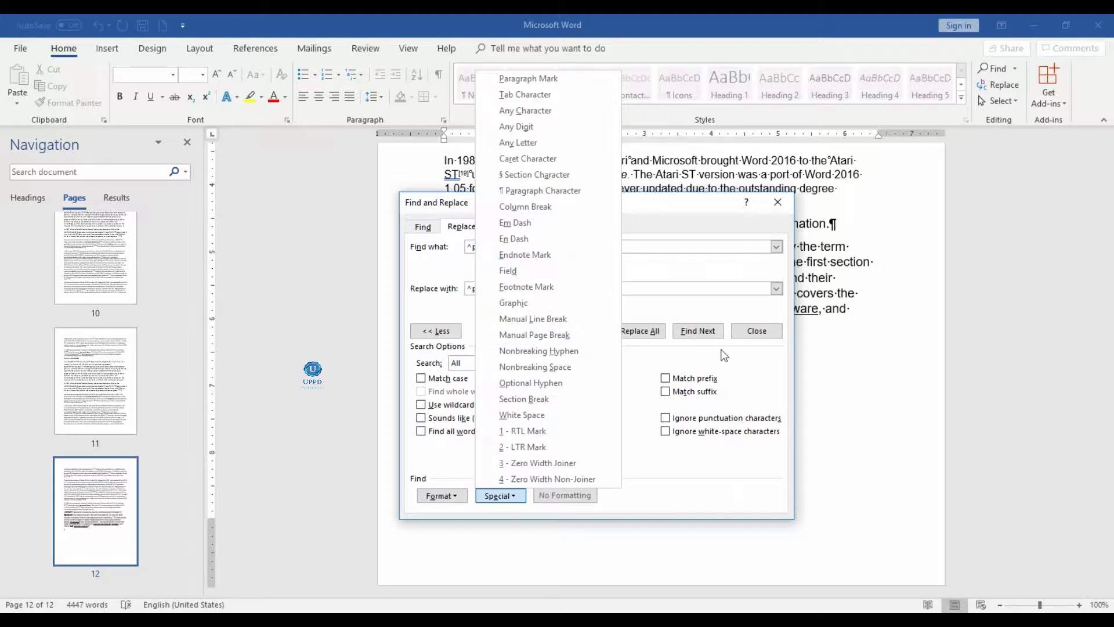
pyautogui.click(717, 308)
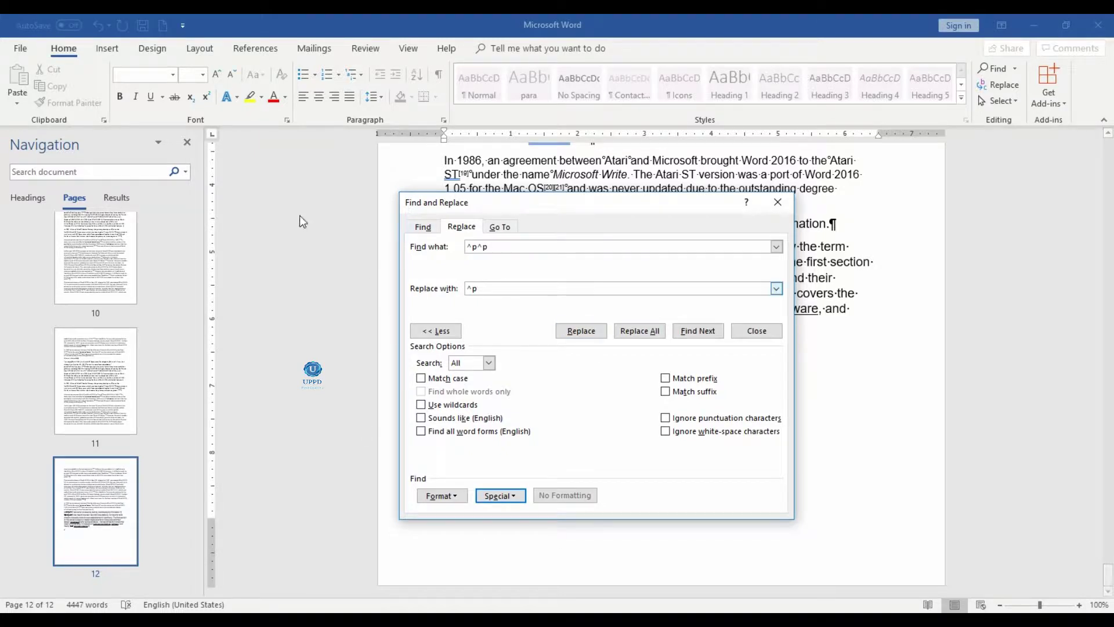
# Add a Font color: Red condition to the search and clear the ^p^p search text.
pyautogui.click(456, 498)
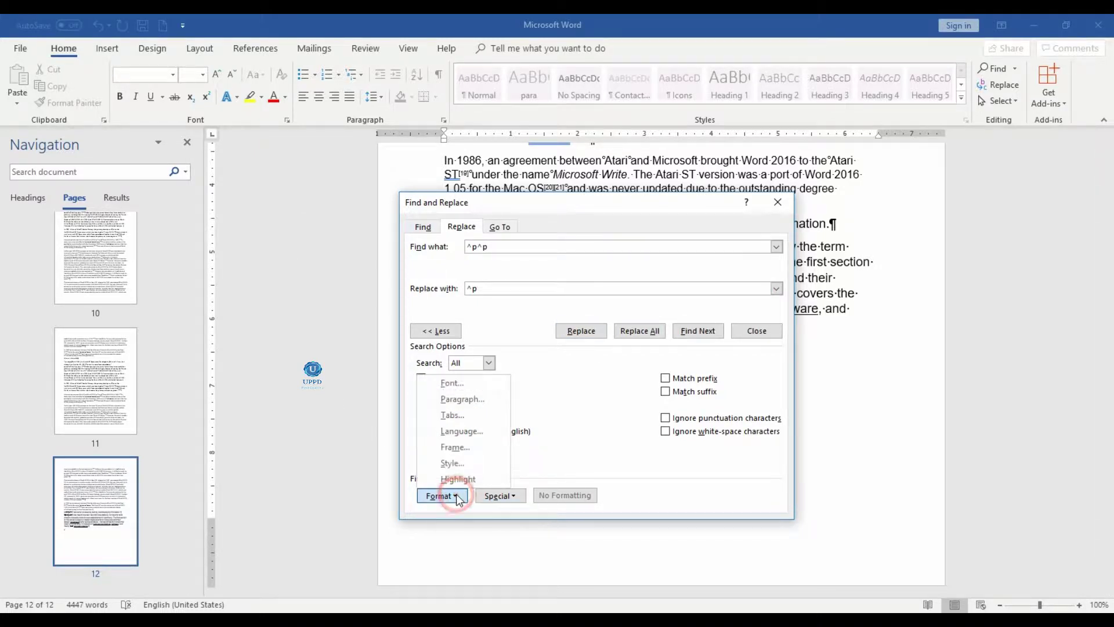
pyautogui.click(585, 392)
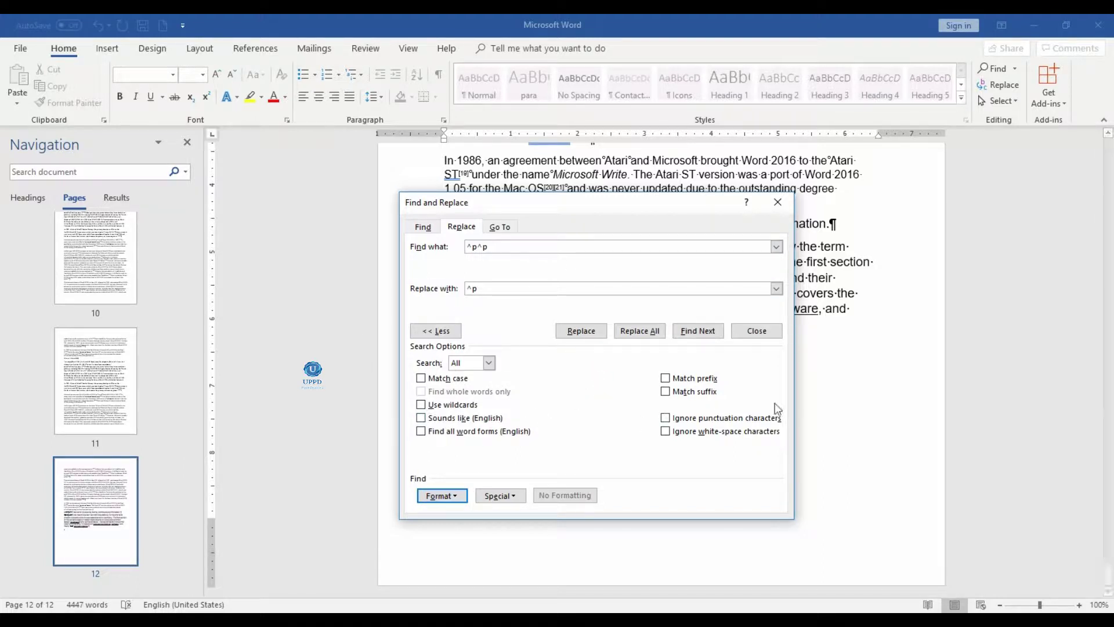
pyautogui.click(462, 499)
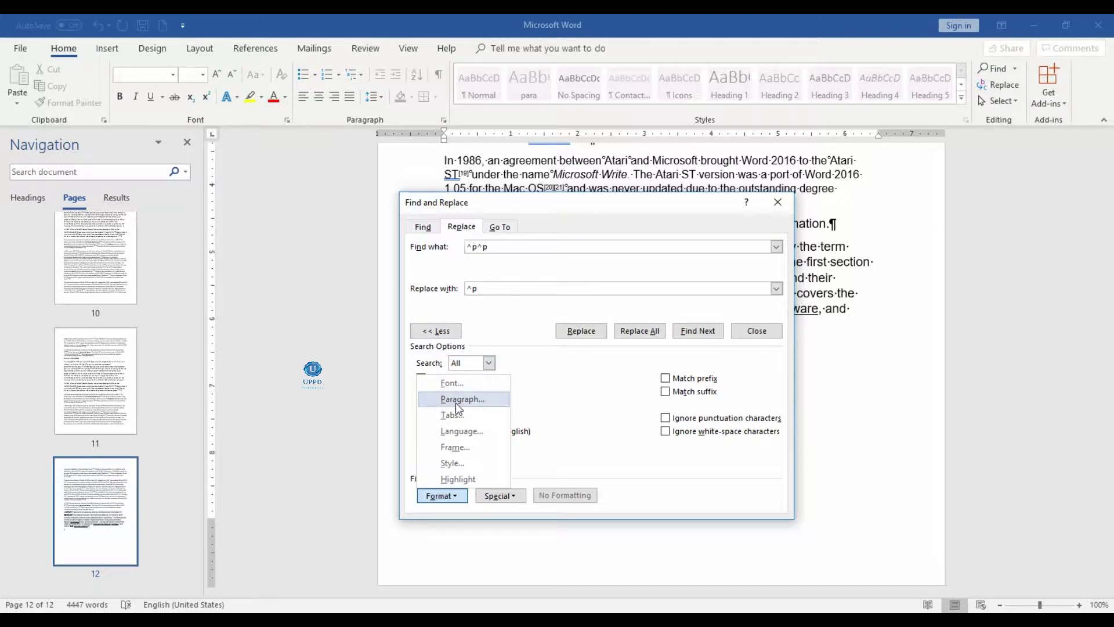
pyautogui.click(457, 384)
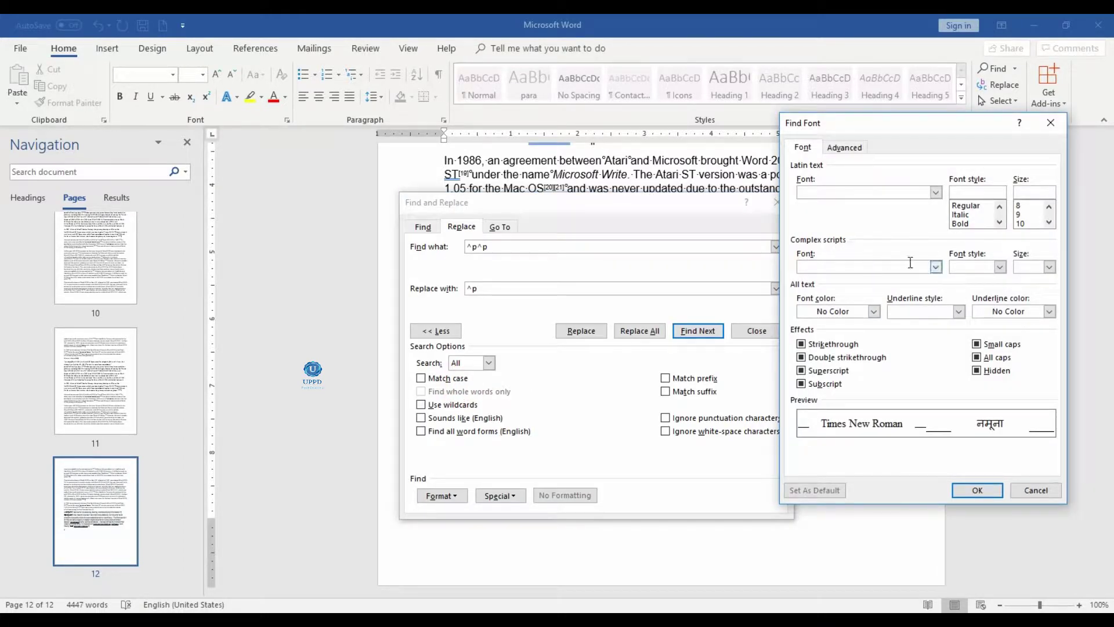
pyautogui.click(830, 313)
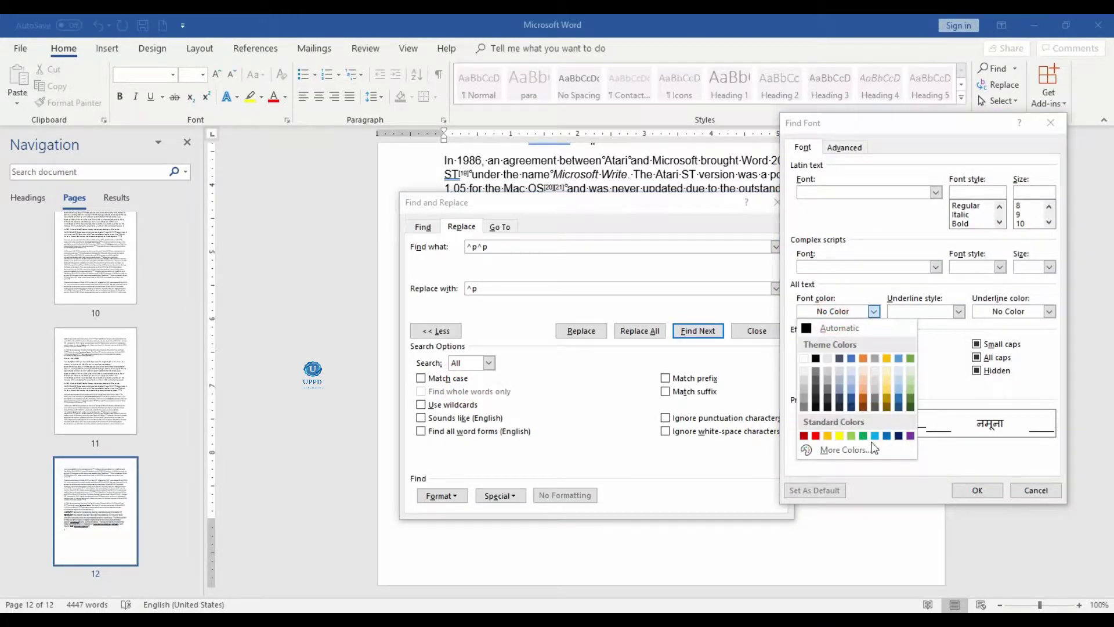
pyautogui.click(815, 435)
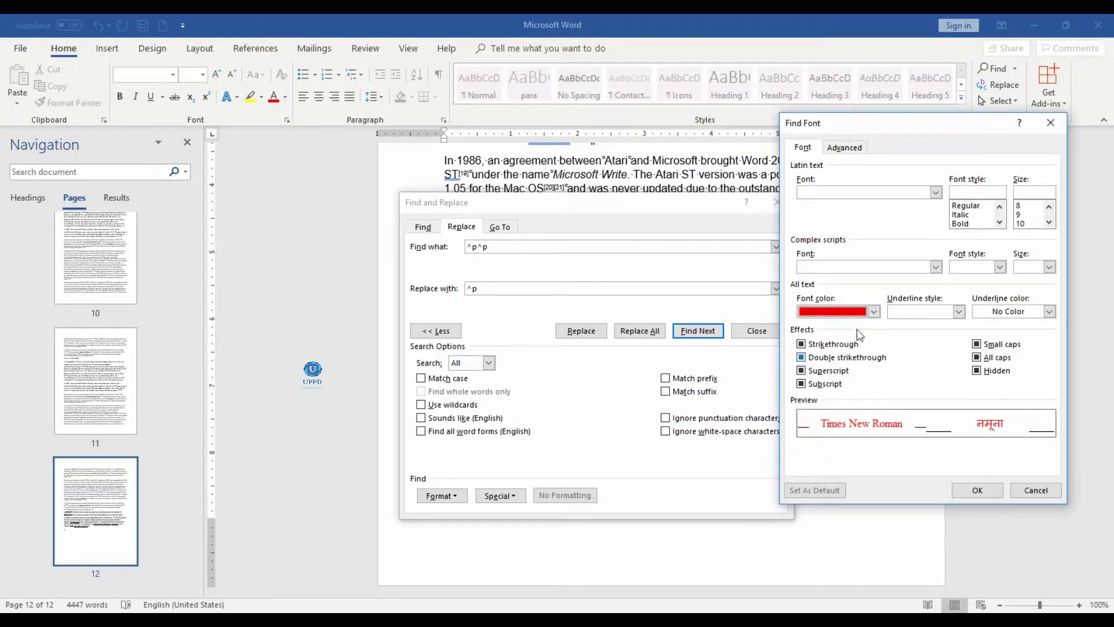
pyautogui.click(977, 490)
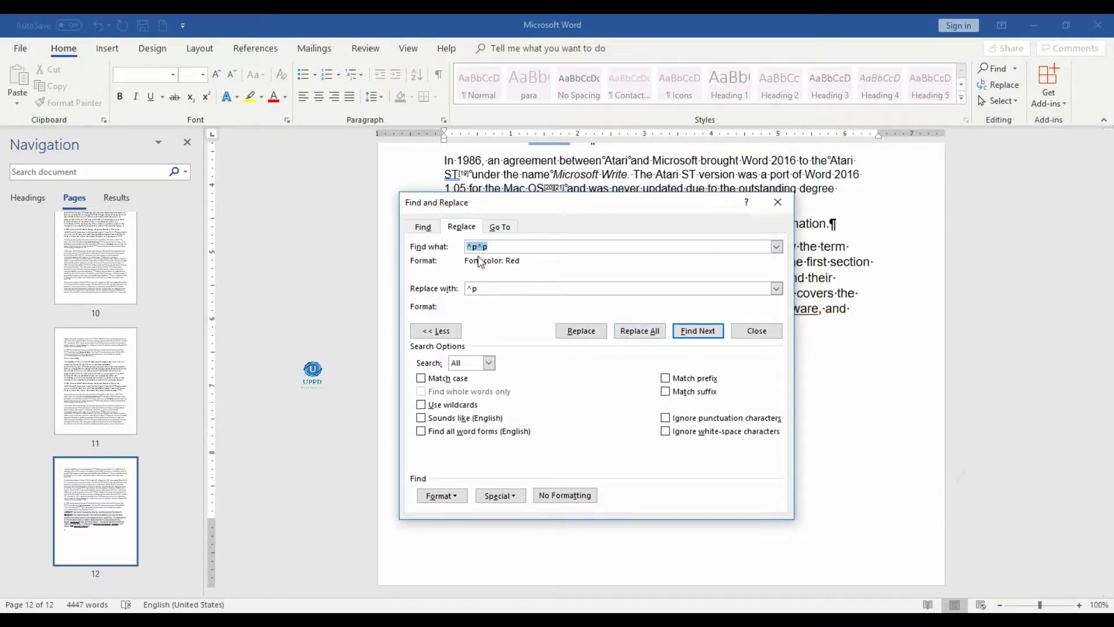
pyautogui.press('BackSpace')
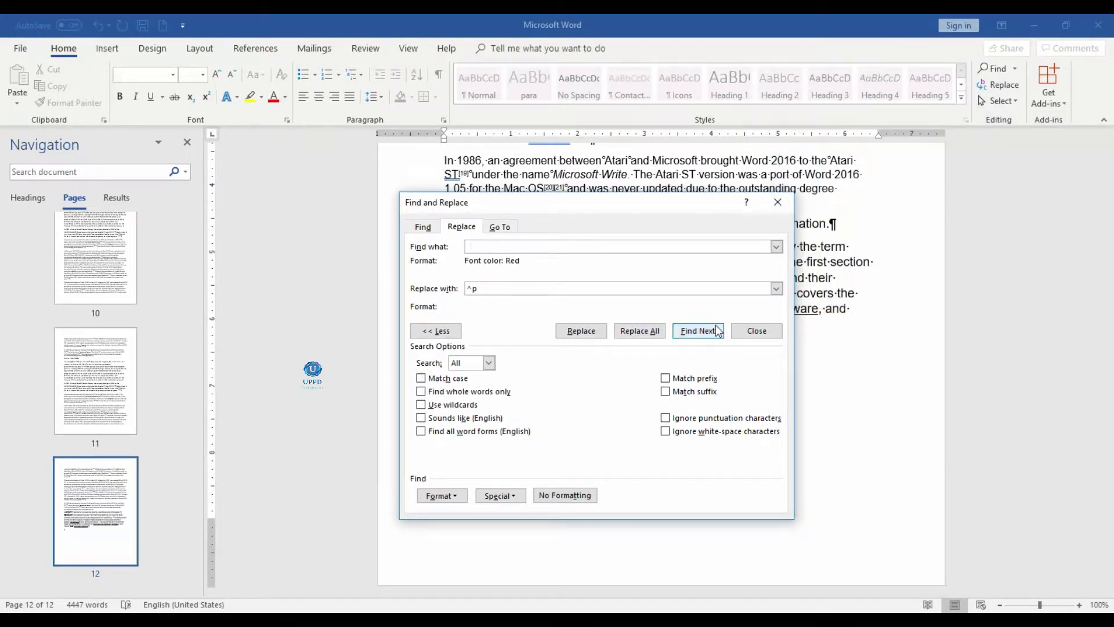
# Empty Replace with, give it Font color: Green, and find the red title 'mMicrosoft Word 2016'.
pyautogui.doubleClick(490, 289)
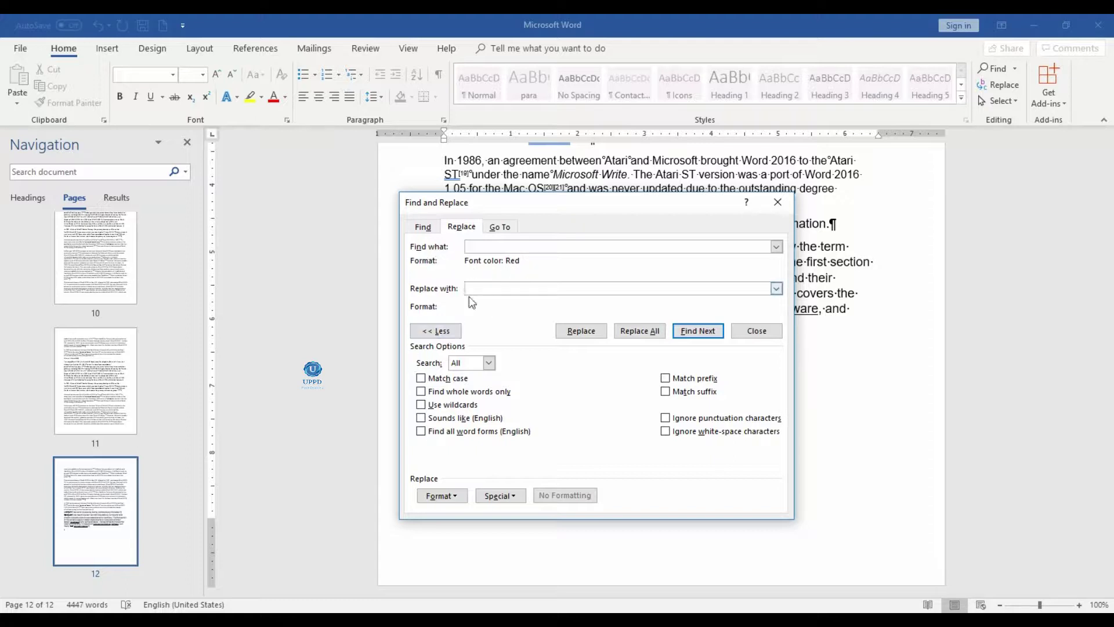
pyautogui.click(462, 496)
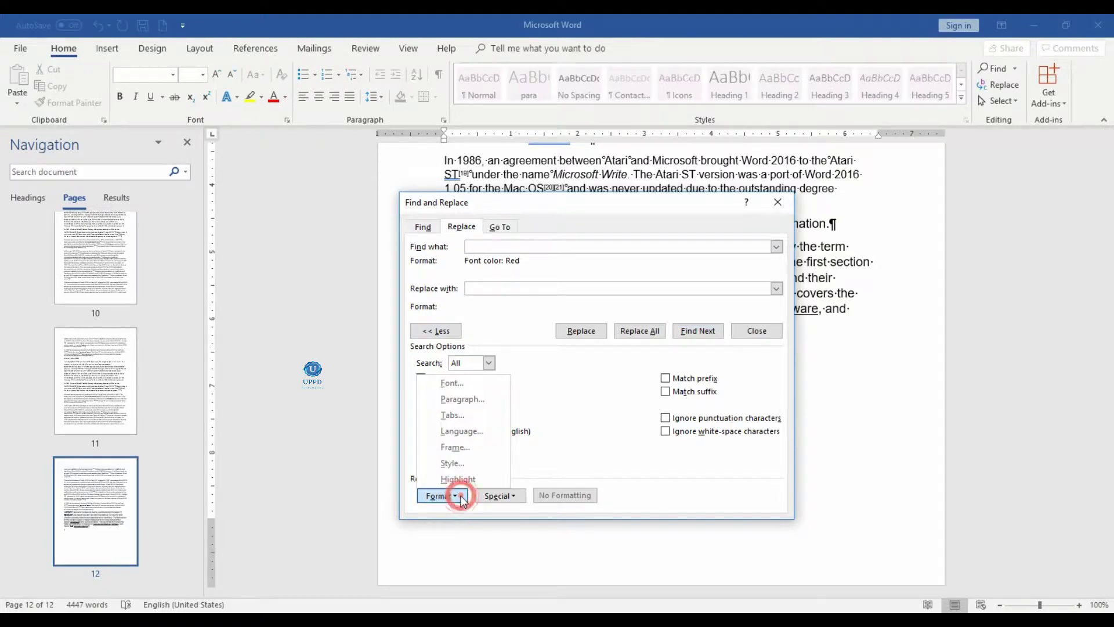
pyautogui.click(464, 384)
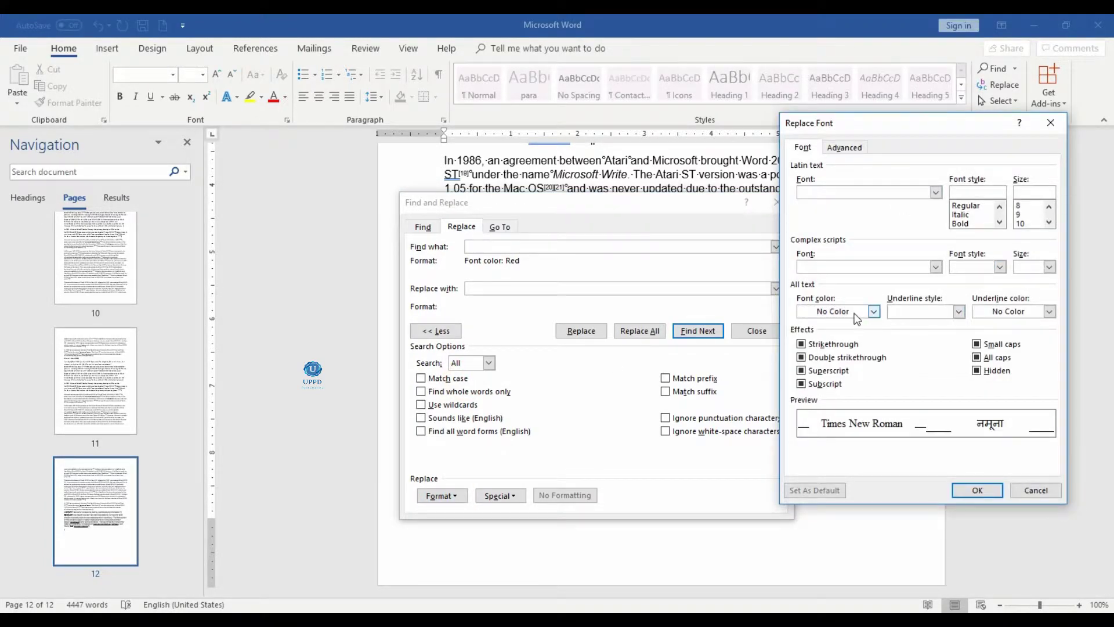
pyautogui.click(873, 312)
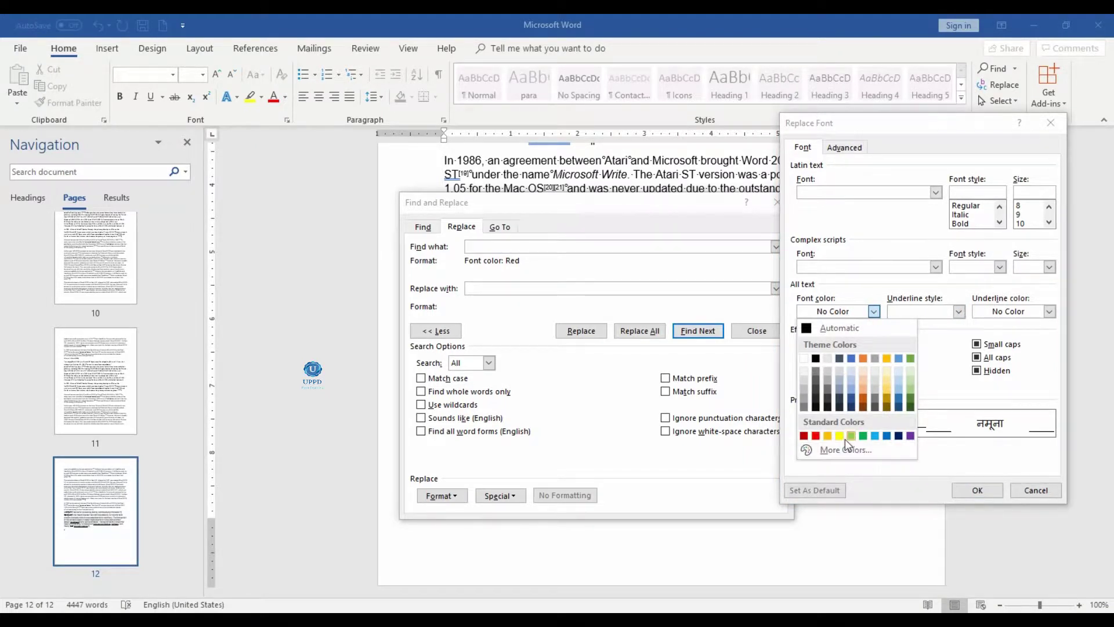
pyautogui.click(862, 436)
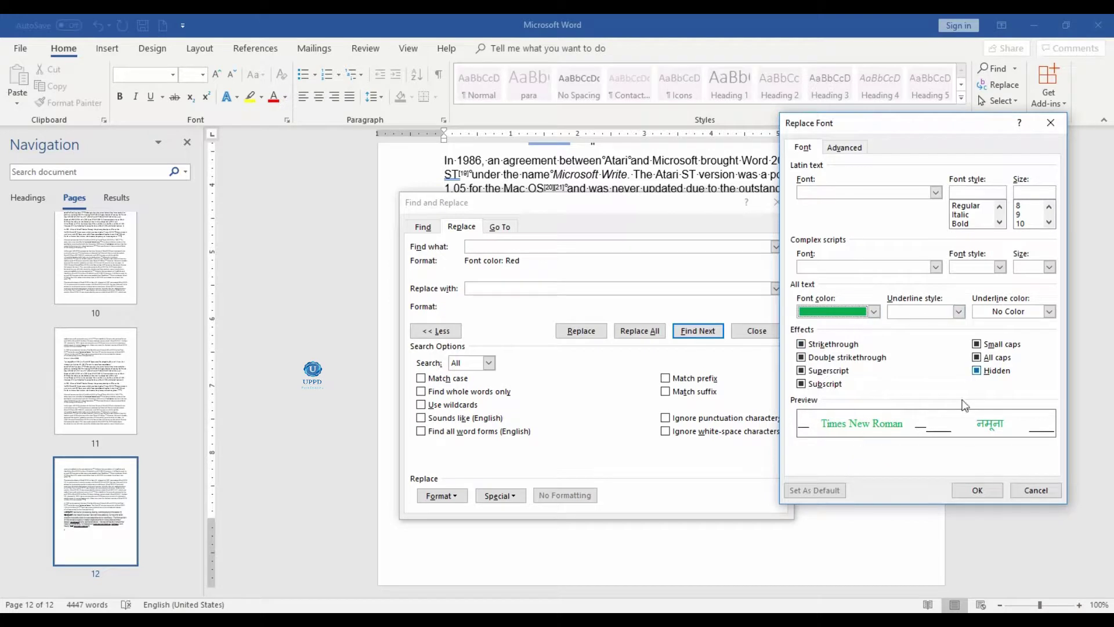
pyautogui.click(979, 488)
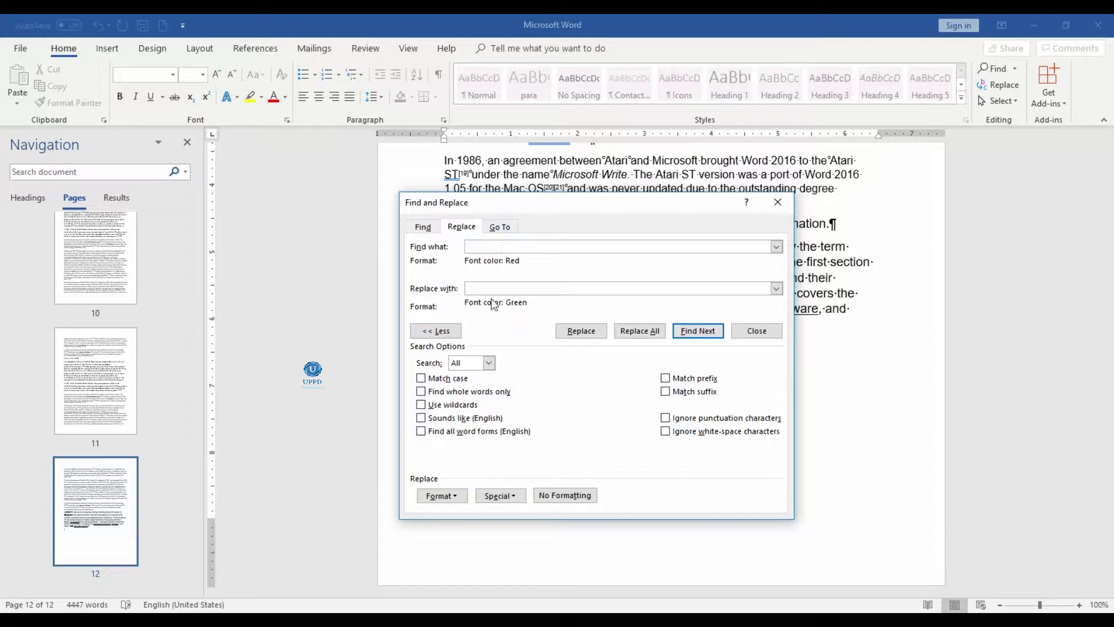
pyautogui.click(696, 332)
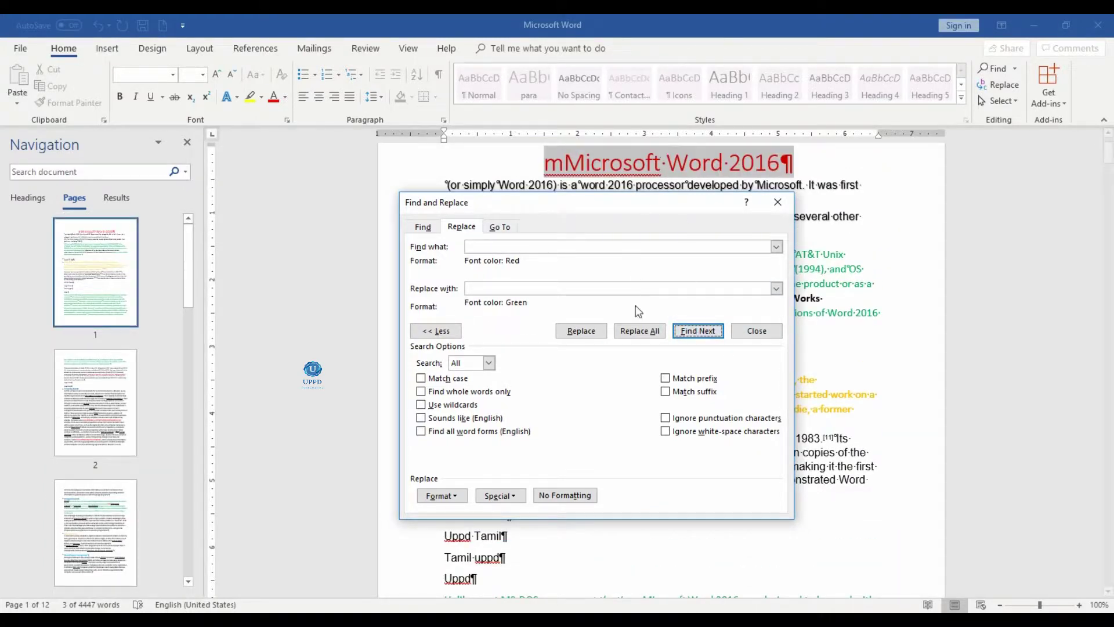
# Recolour each red match green, from the title to the word 'see', until searching finishes.
pyautogui.click(580, 332)
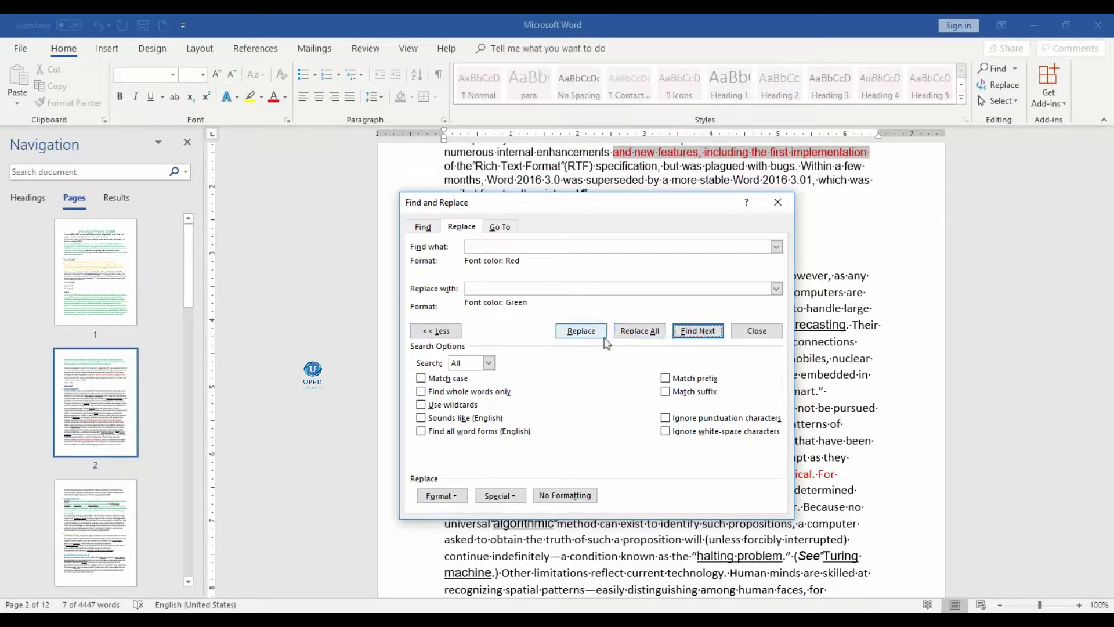
pyautogui.click(581, 336)
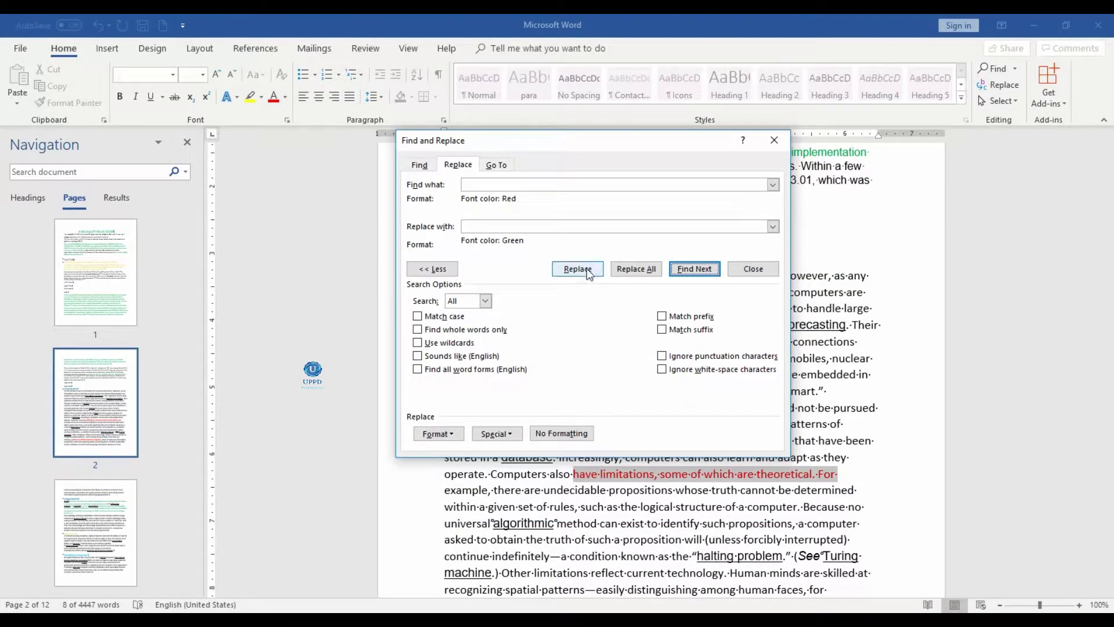
pyautogui.click(584, 269)
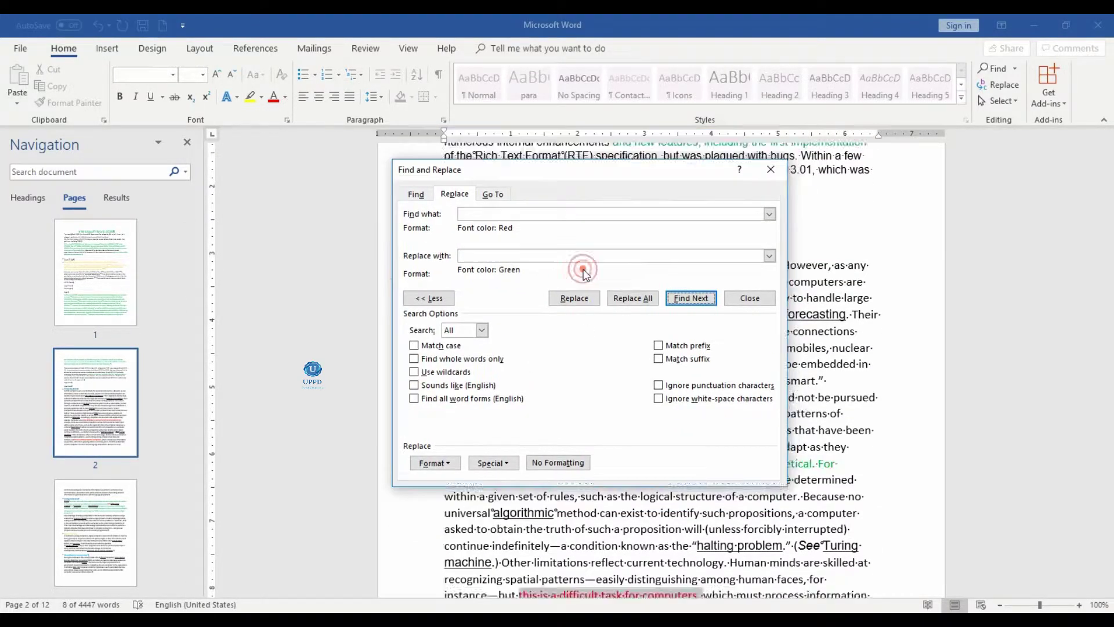
pyautogui.click(574, 298)
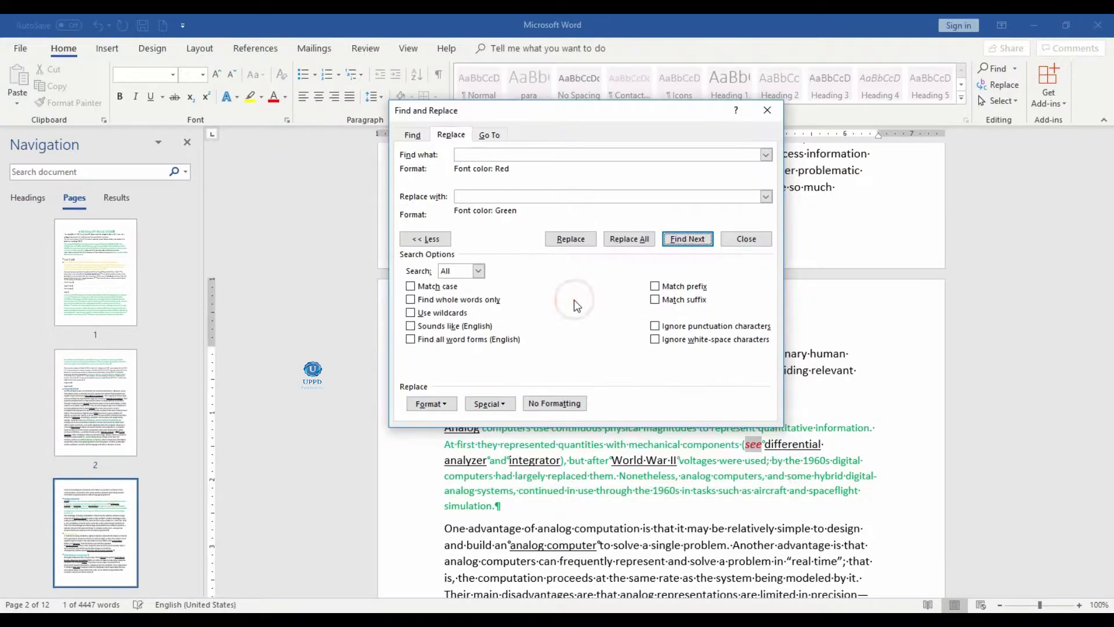
pyautogui.click(580, 239)
pyautogui.click(562, 359)
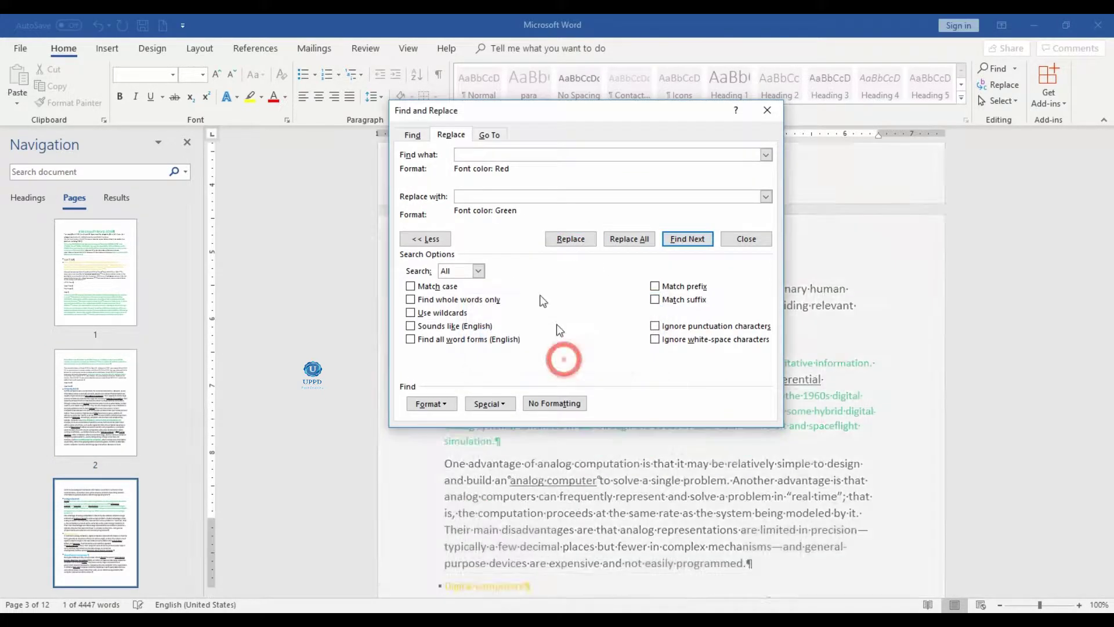
# Add a Heading 1 style condition to the search through Format > Style.
pyautogui.click(452, 403)
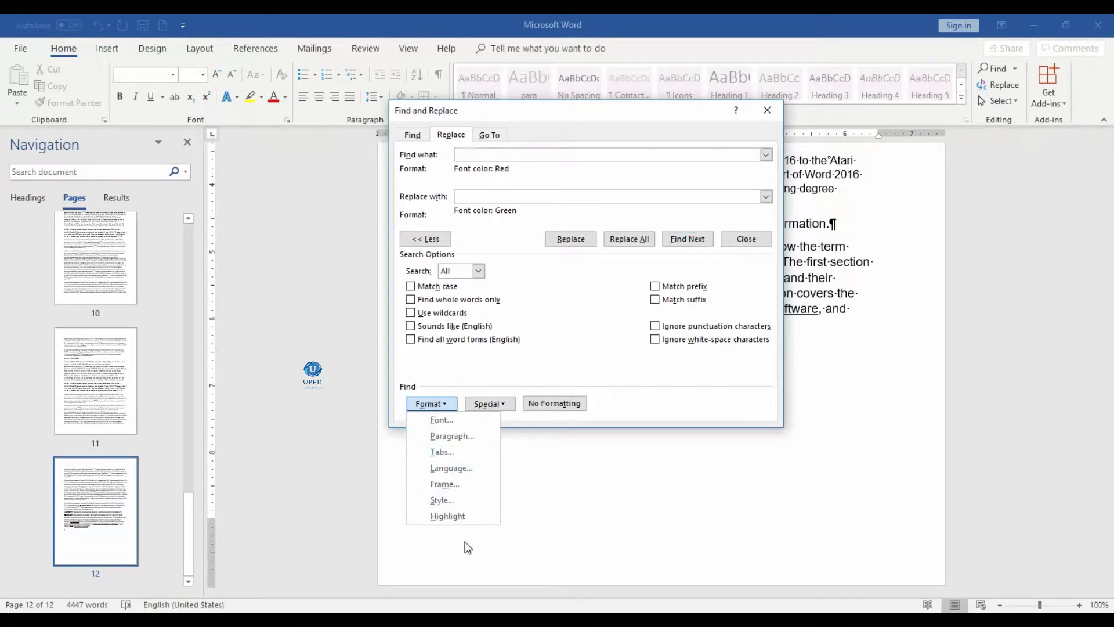
pyautogui.click(447, 500)
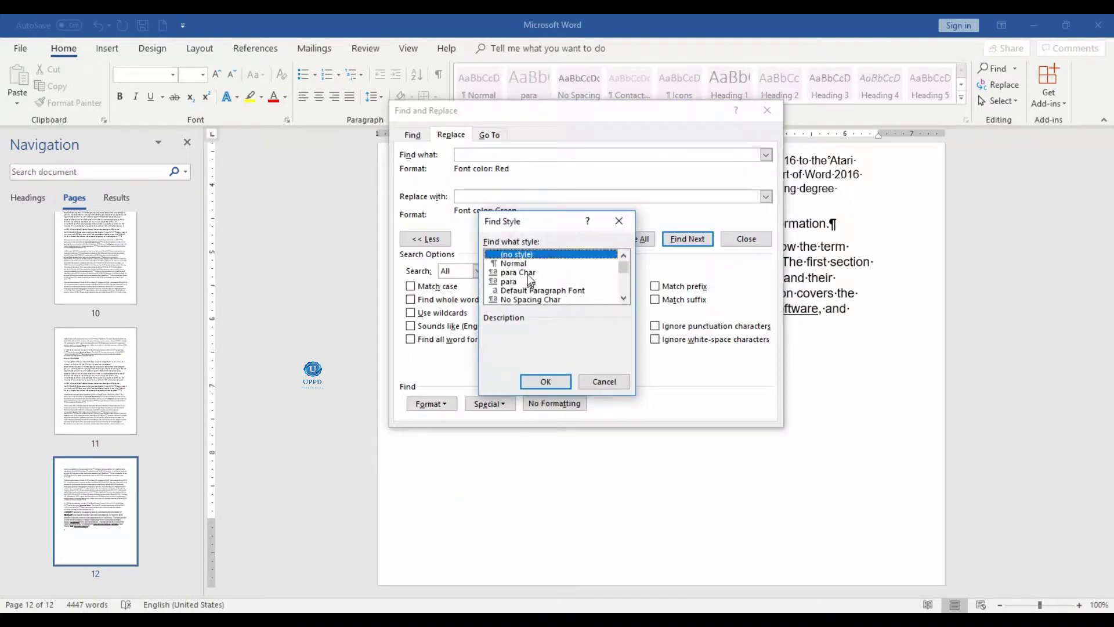
pyautogui.click(525, 272)
pyautogui.click(511, 284)
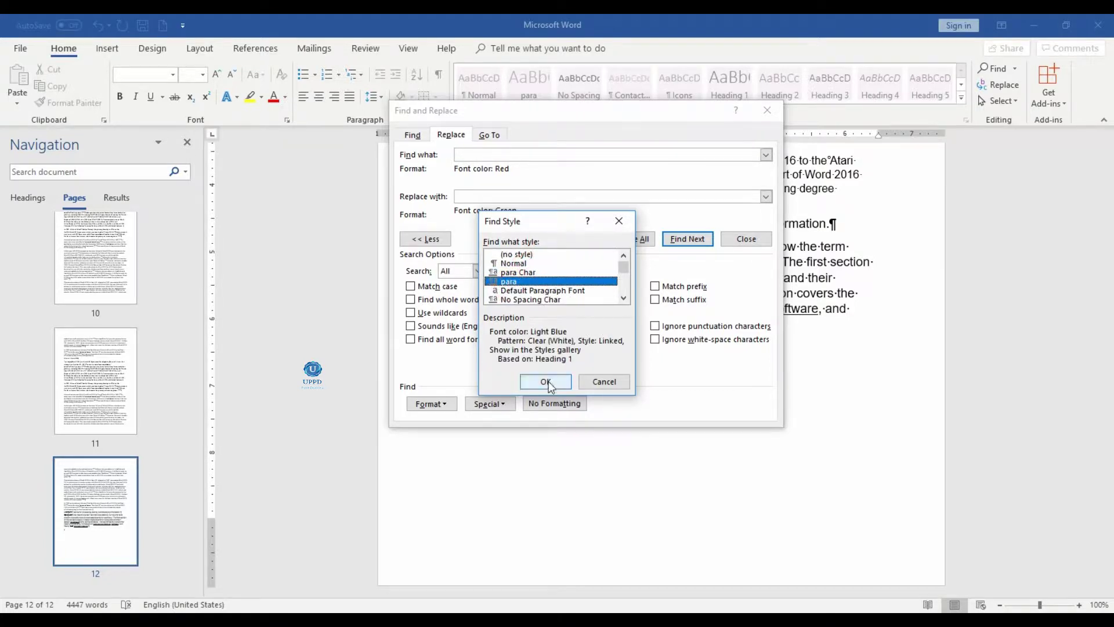
pyautogui.scroll(-2, 553, 293)
pyautogui.click(528, 282)
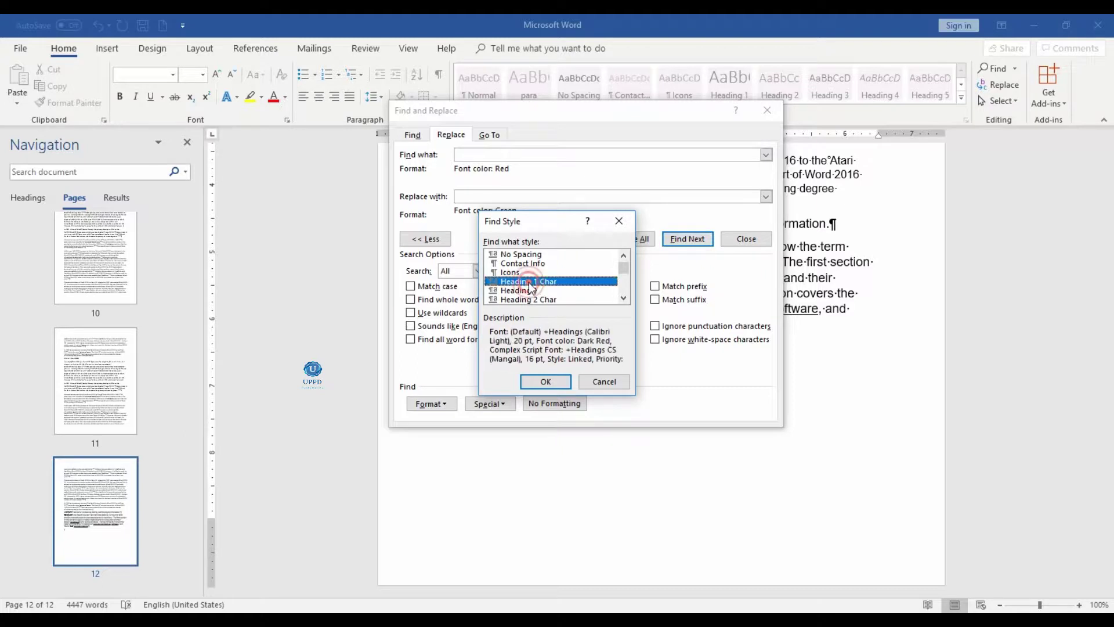
pyautogui.click(525, 290)
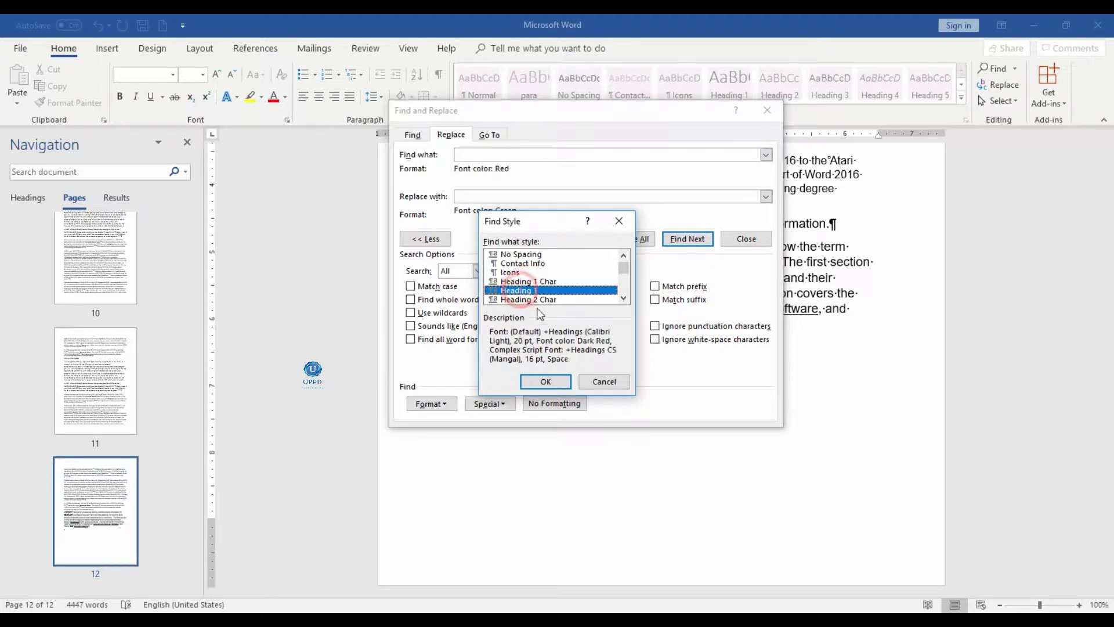
pyautogui.click(549, 385)
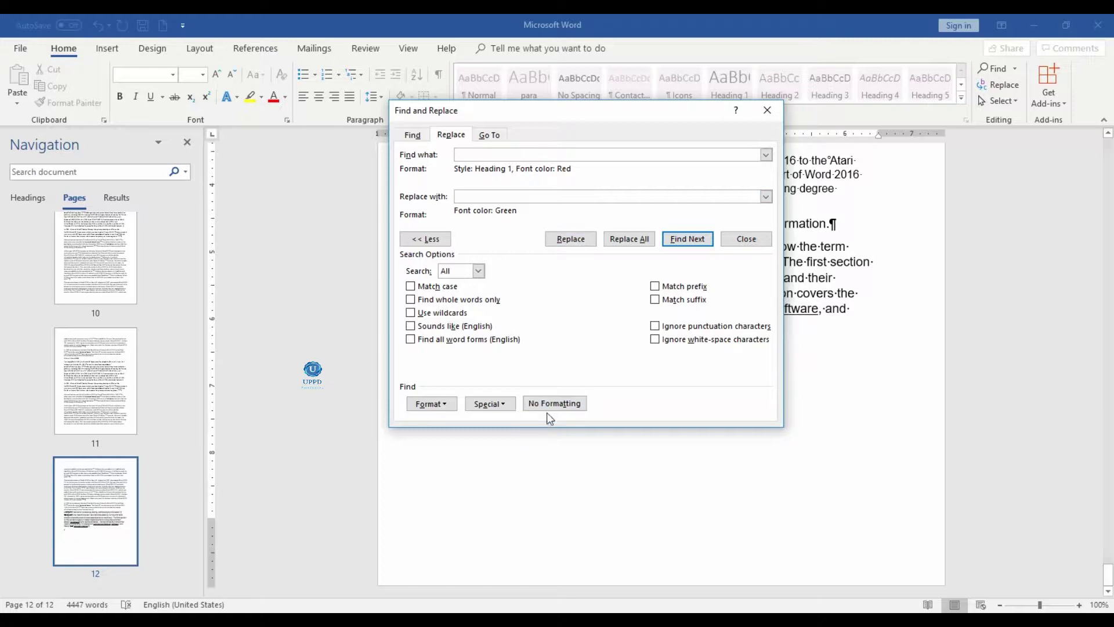
# Clear the search formatting, then set the style condition to Heading 1 again.
pyautogui.click(570, 406)
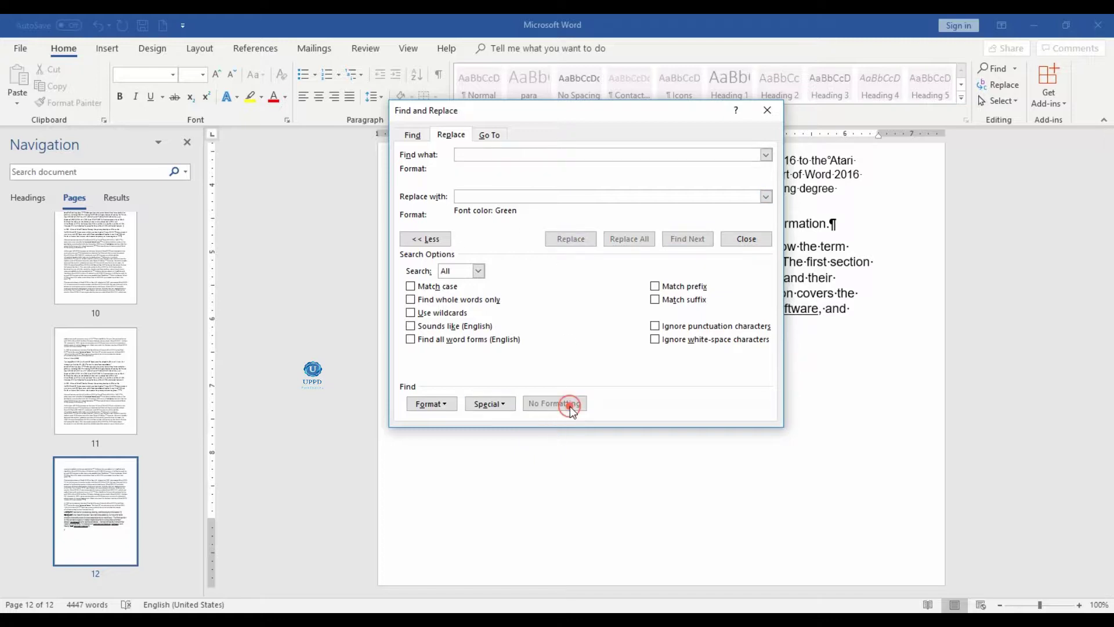
pyautogui.click(496, 153)
pyautogui.click(449, 404)
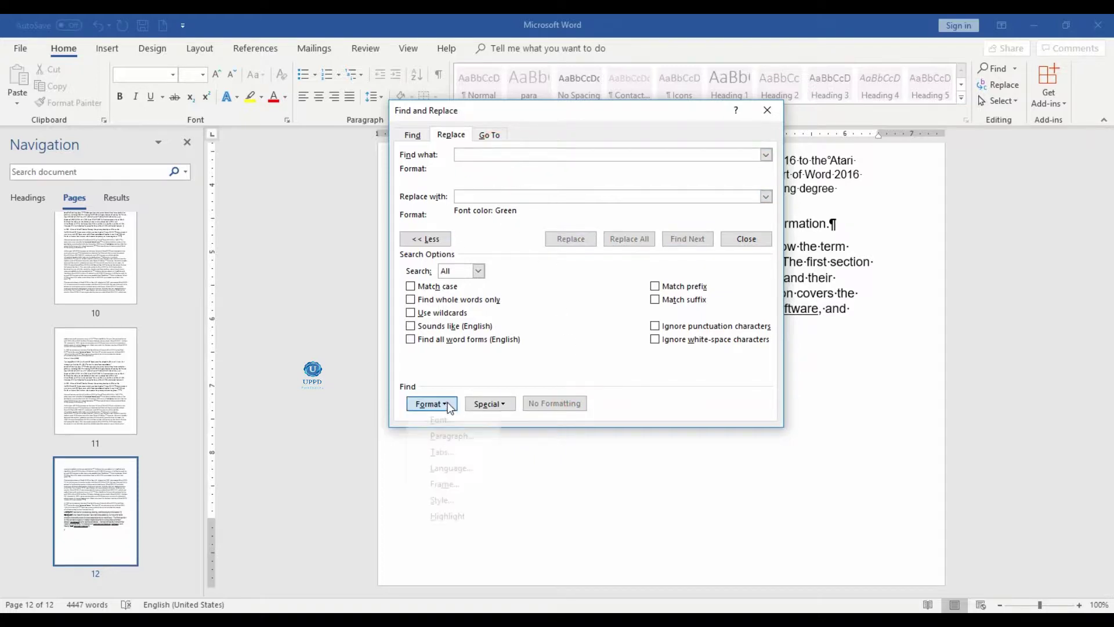
pyautogui.click(454, 499)
pyautogui.scroll(-2, 538, 286)
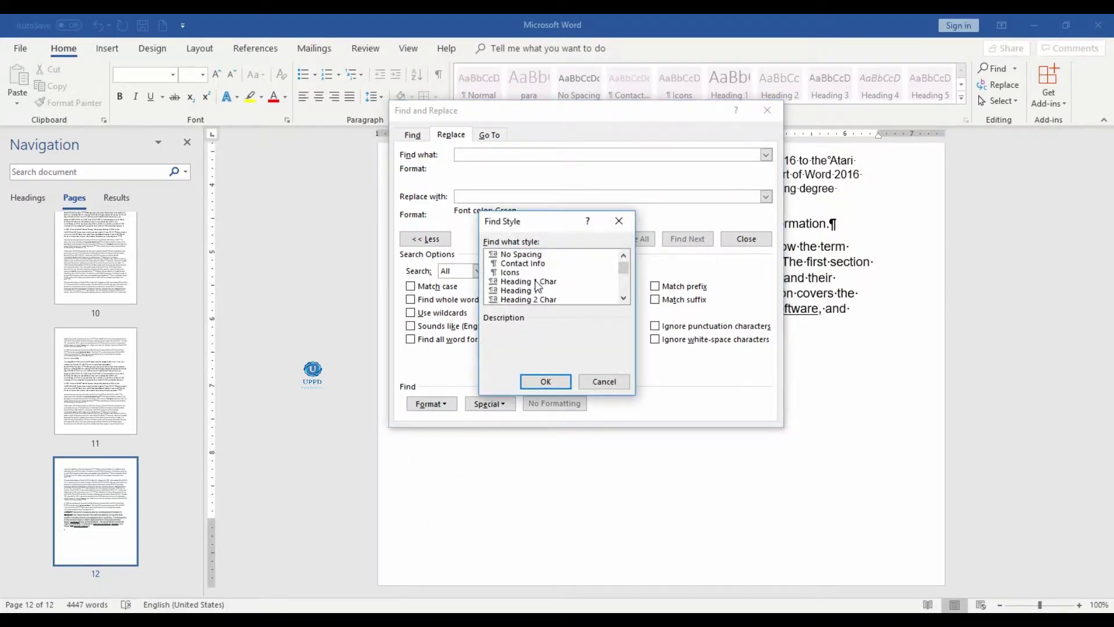
pyautogui.click(527, 290)
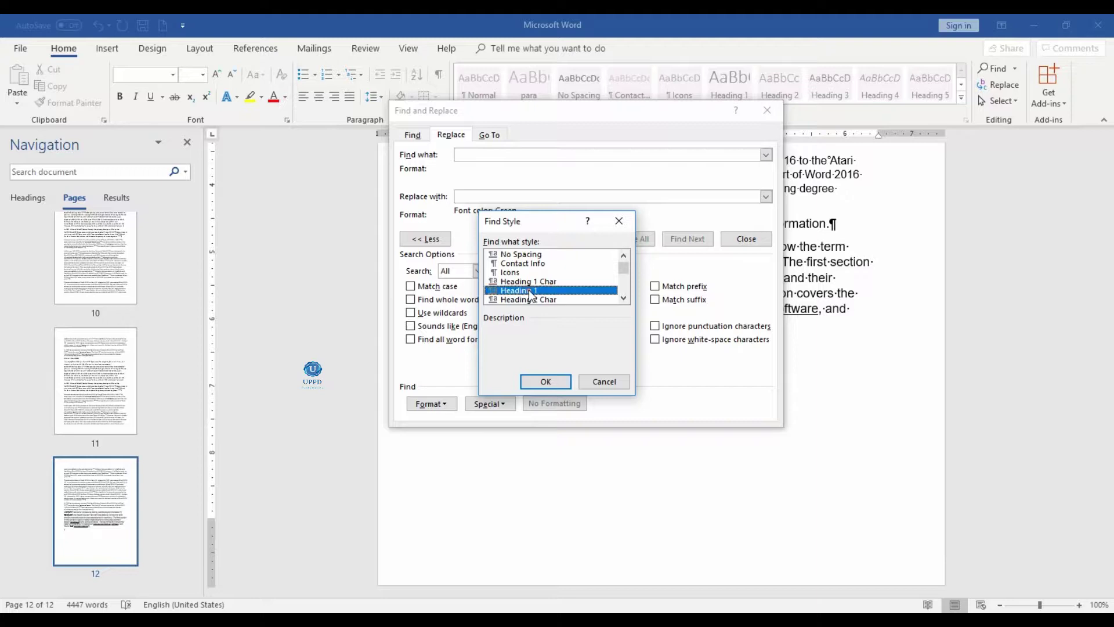
pyautogui.click(546, 381)
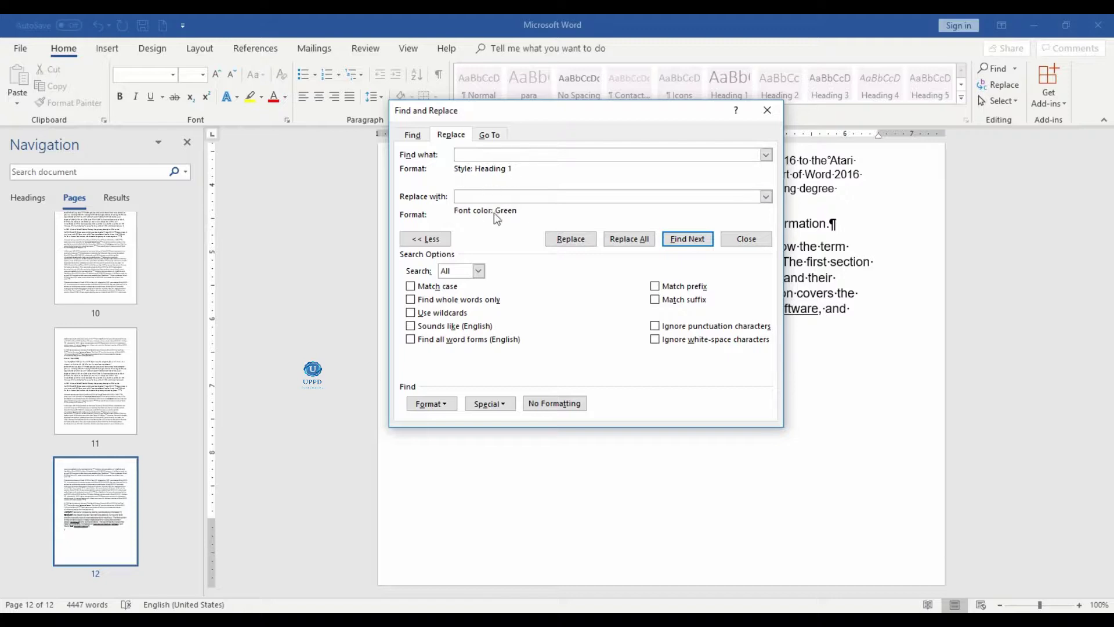
# Replace the green font colour in the replacement format with the Heading 2 style.
pyautogui.click(521, 196)
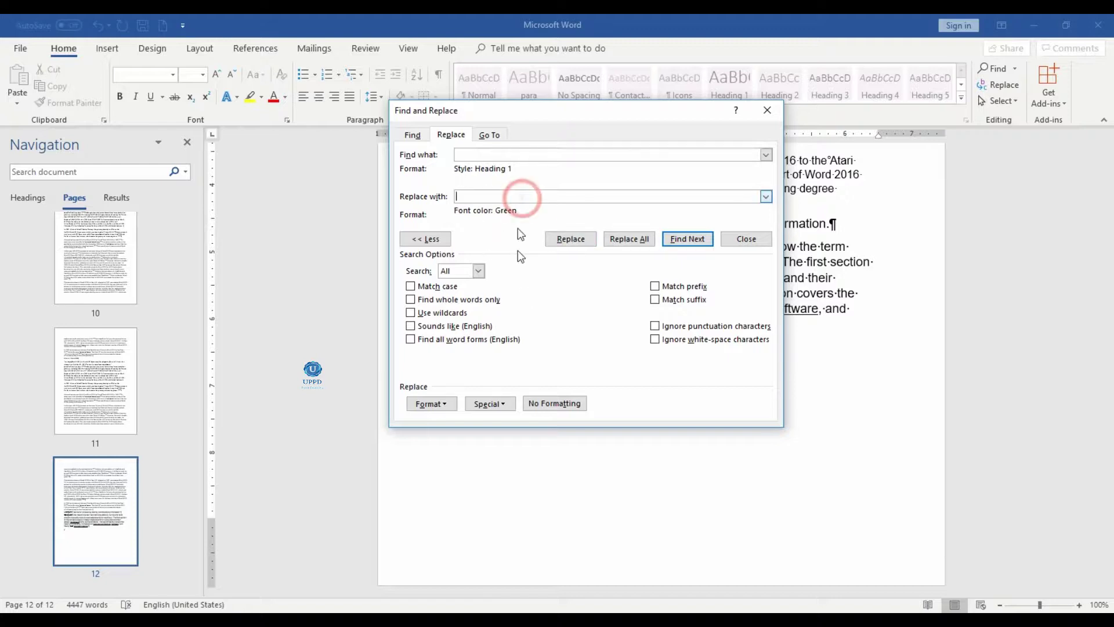
pyautogui.click(547, 406)
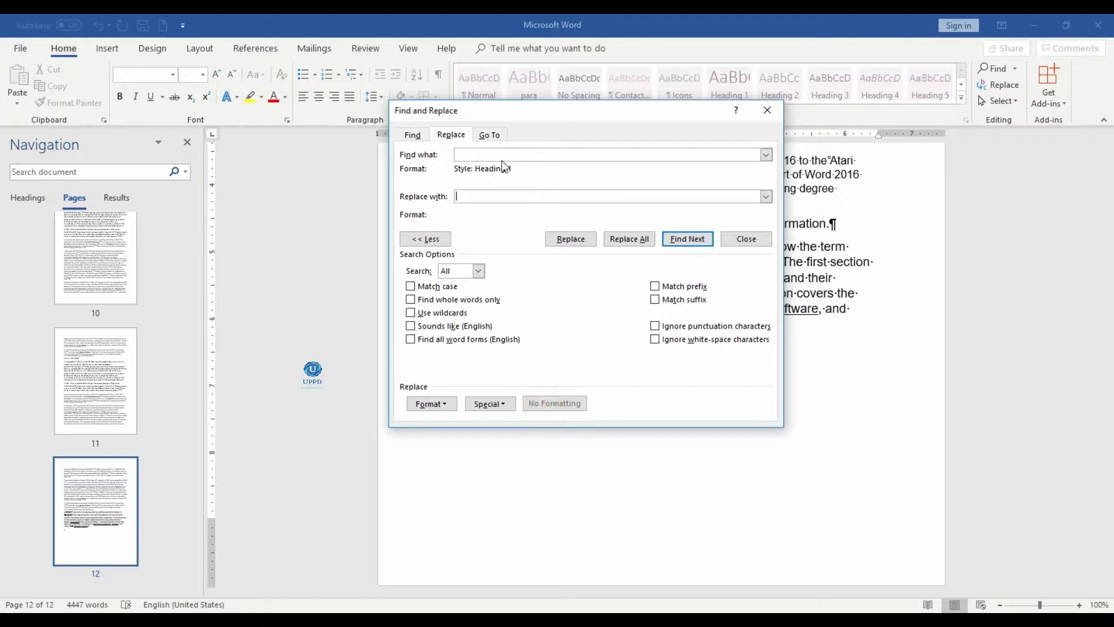
pyautogui.click(448, 410)
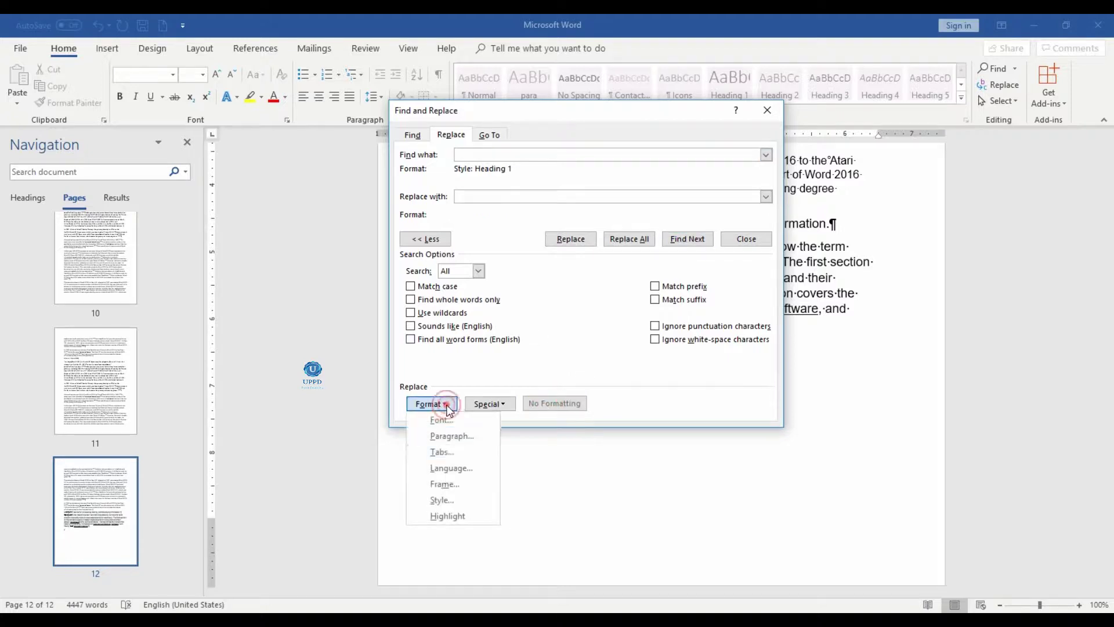
pyautogui.click(450, 500)
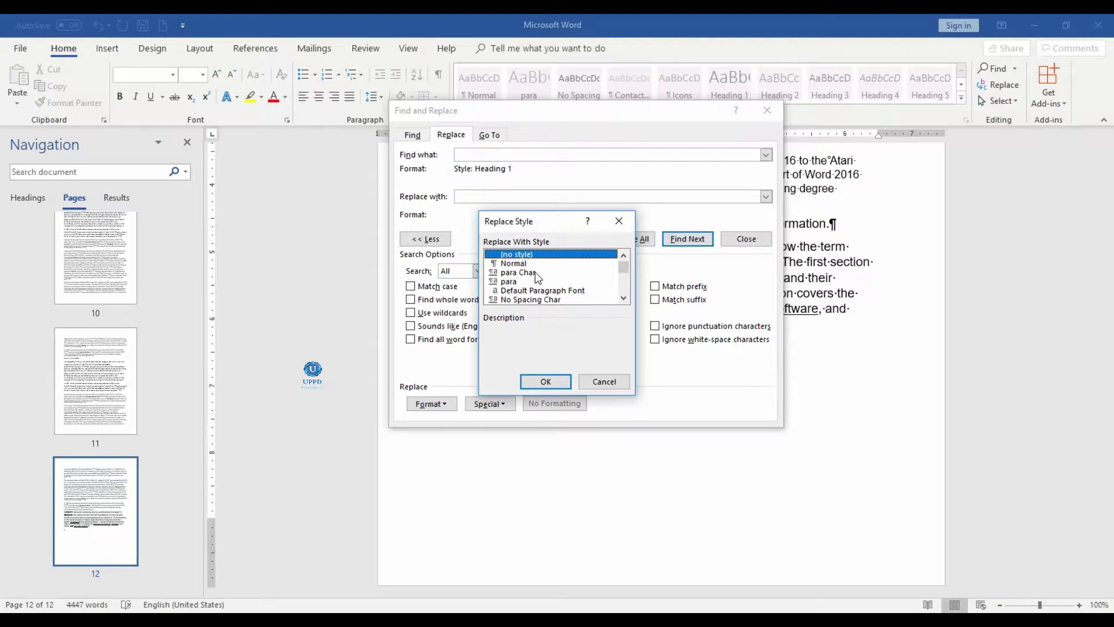
pyautogui.scroll(-2, 535, 271)
pyautogui.scroll(-1, 543, 294)
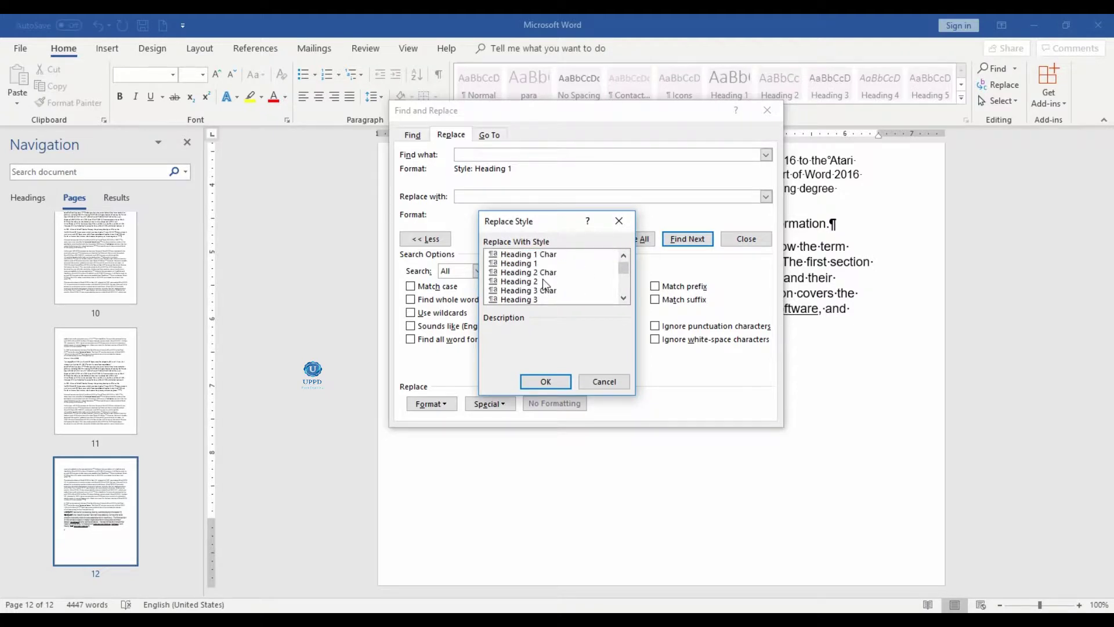
pyautogui.click(541, 281)
pyautogui.click(546, 381)
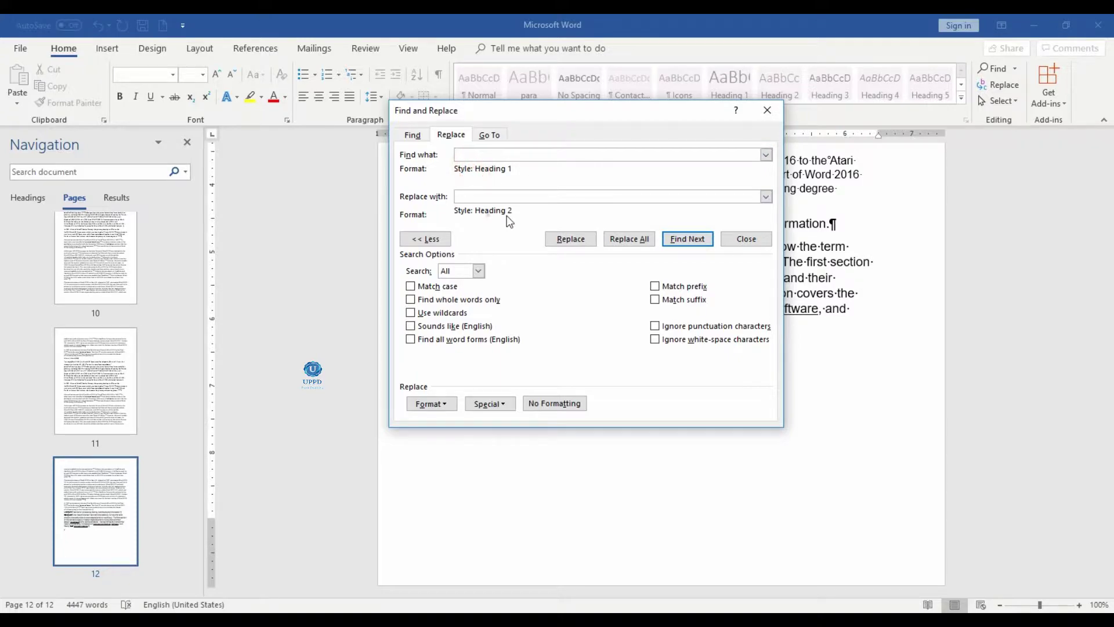
# Find the Sub Title heading, replace it as Heading 2, and close Find and Replace.
pyautogui.click(694, 243)
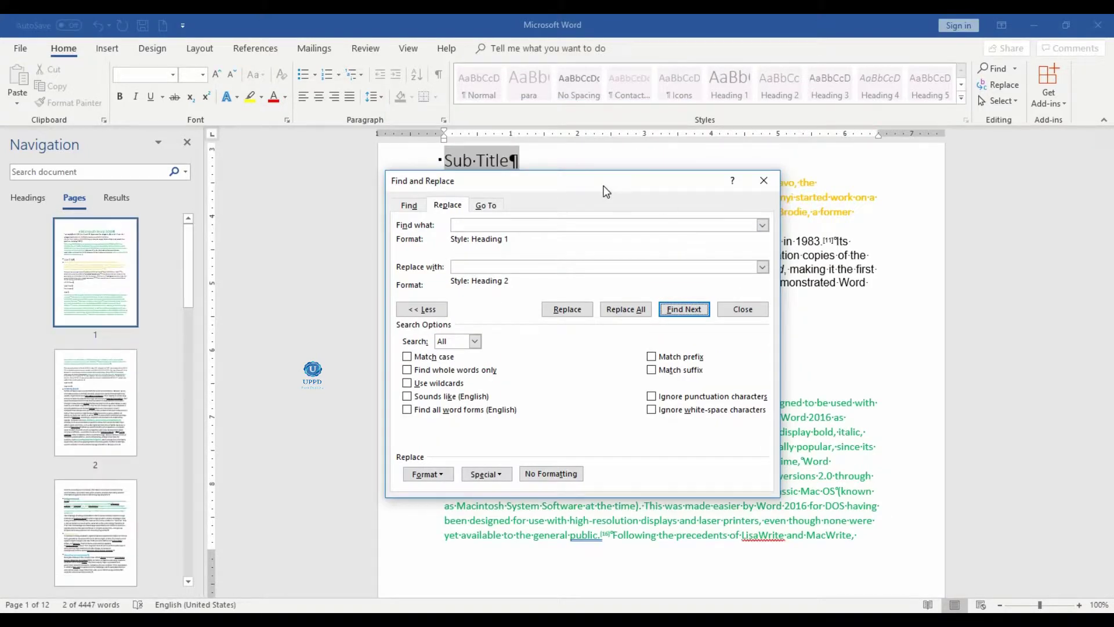
pyautogui.moveTo(606, 191); pyautogui.dragTo(904, 191)
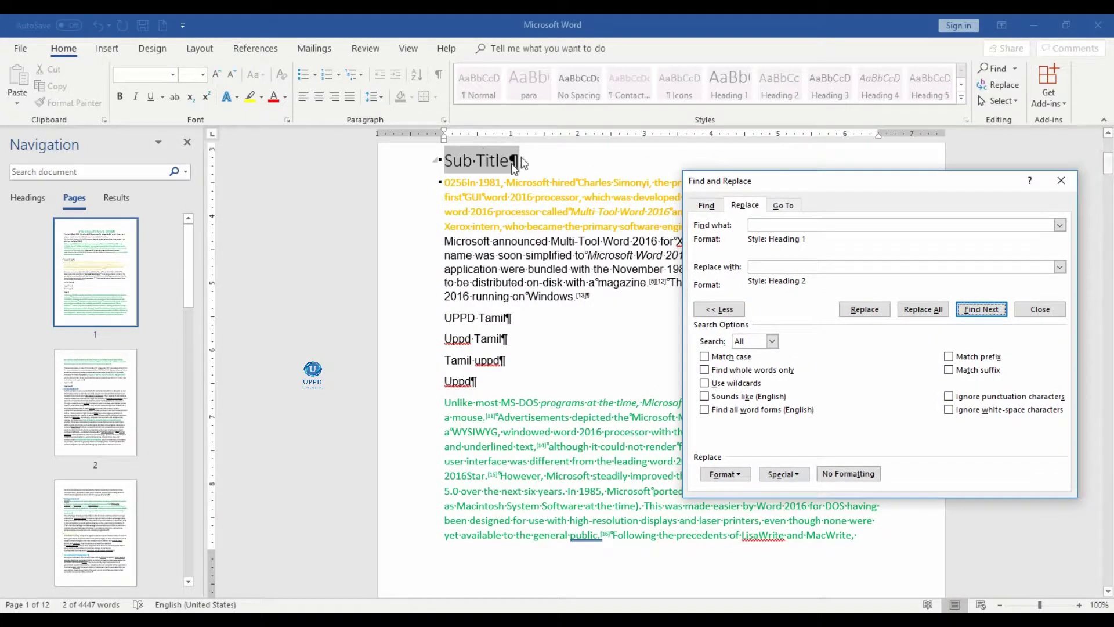
pyautogui.click(865, 312)
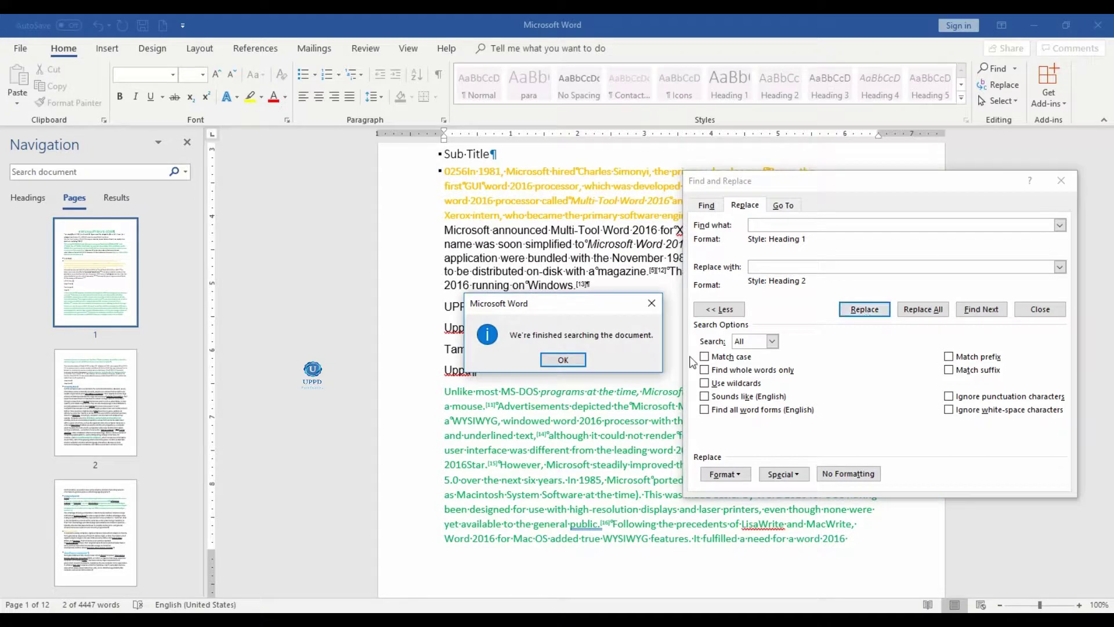
pyautogui.click(563, 360)
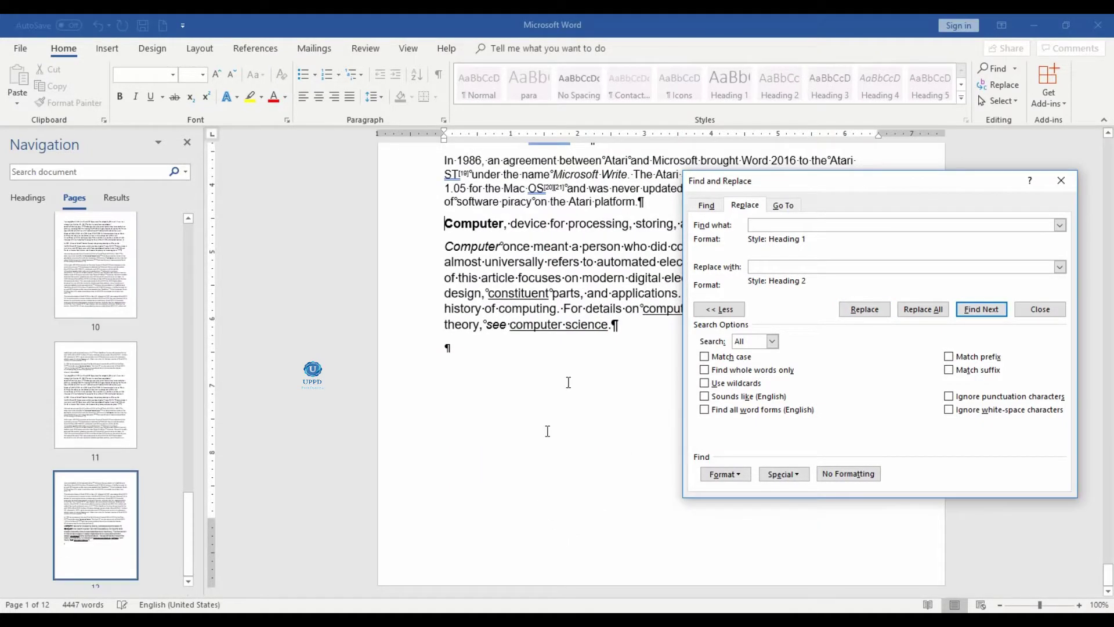
pyautogui.click(1061, 181)
# Return to the document start and confirm Sub Title now uses Heading 2.
pyautogui.scroll(5, 634, 395)
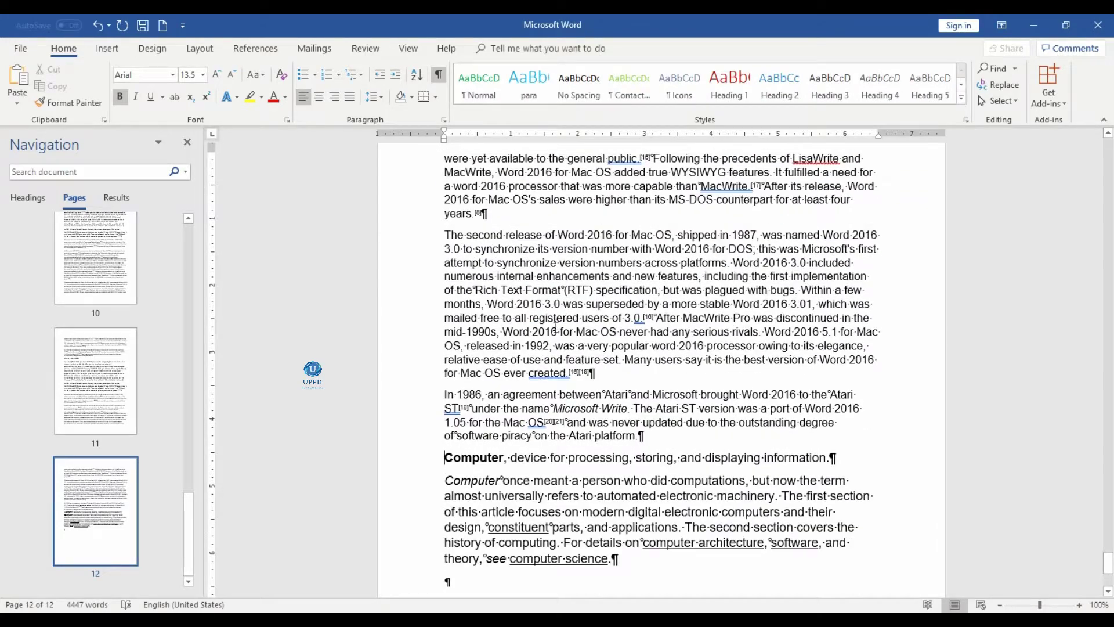
pyautogui.click(638, 374)
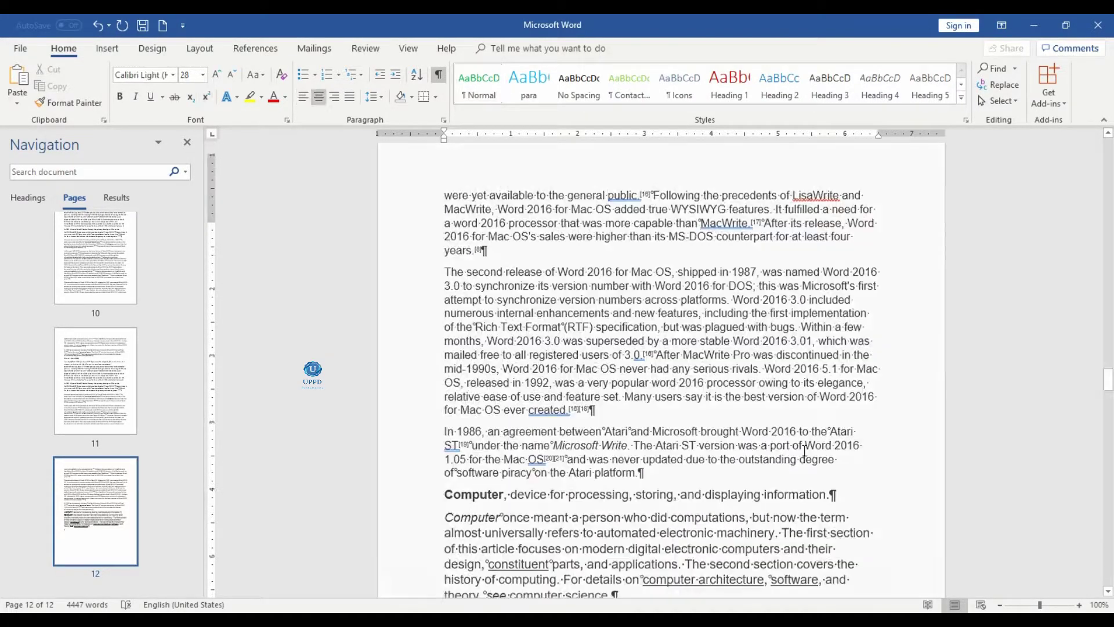
pyautogui.hotkey('ctrl', 'Home')
pyautogui.scroll(-3, 481, 401)
pyautogui.moveTo(468, 294)
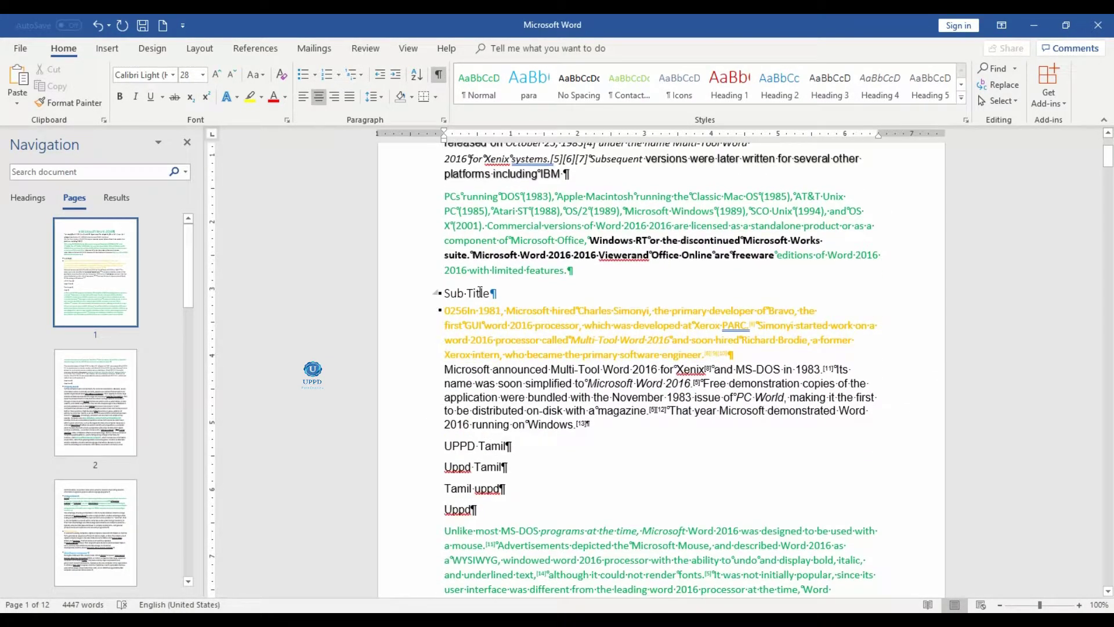
pyautogui.click(480, 293)
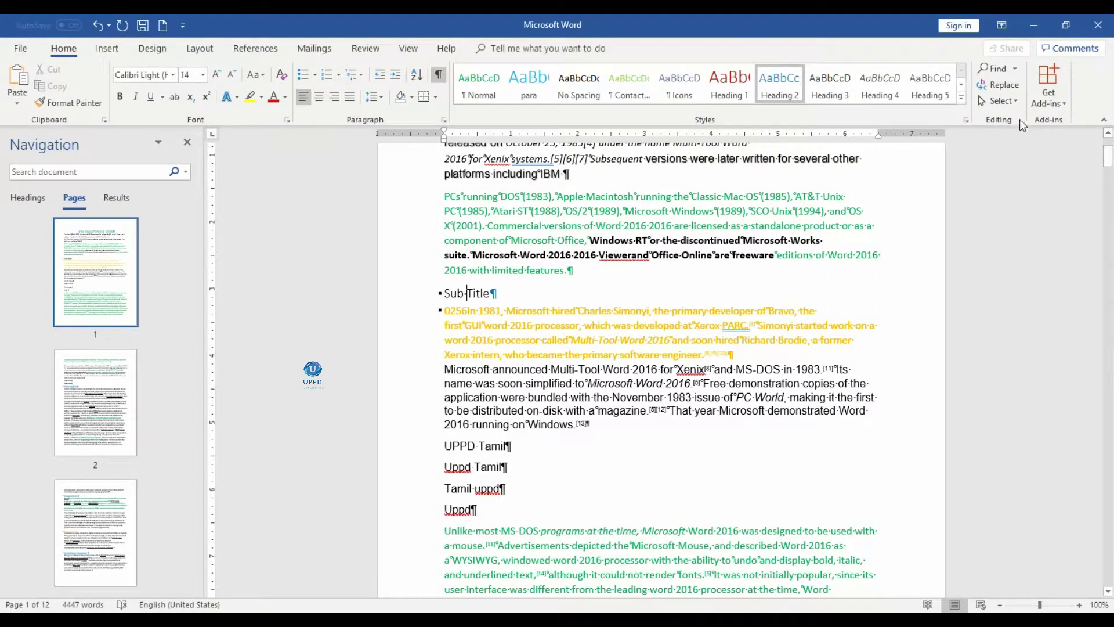
pyautogui.click(1015, 69)
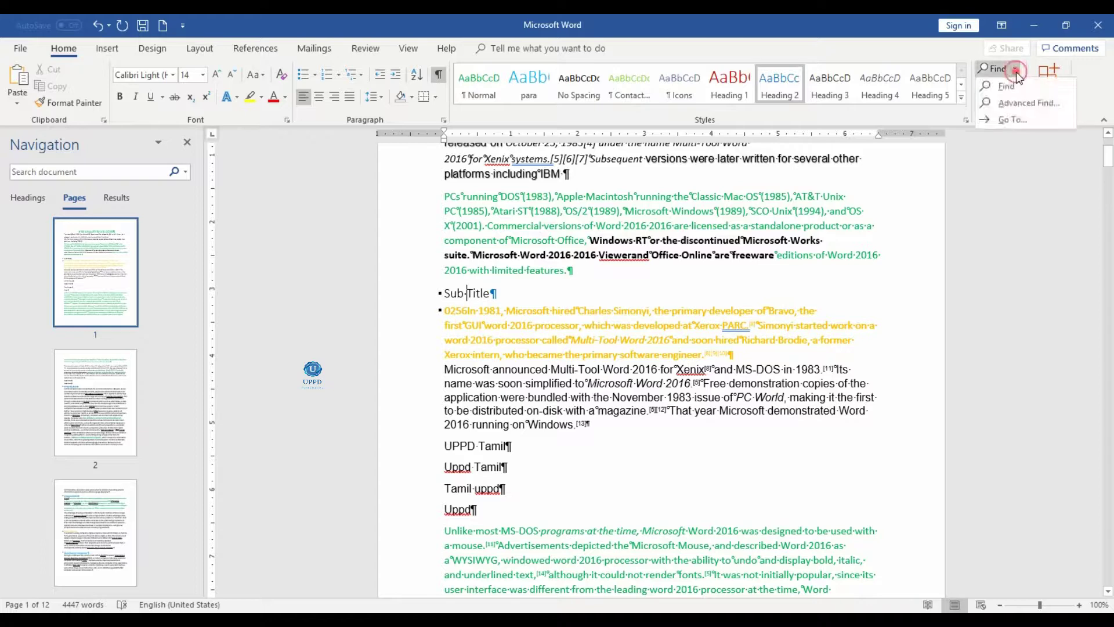
# Open Advanced Find and look through its Format options and Special characters list.
pyautogui.click(1028, 102)
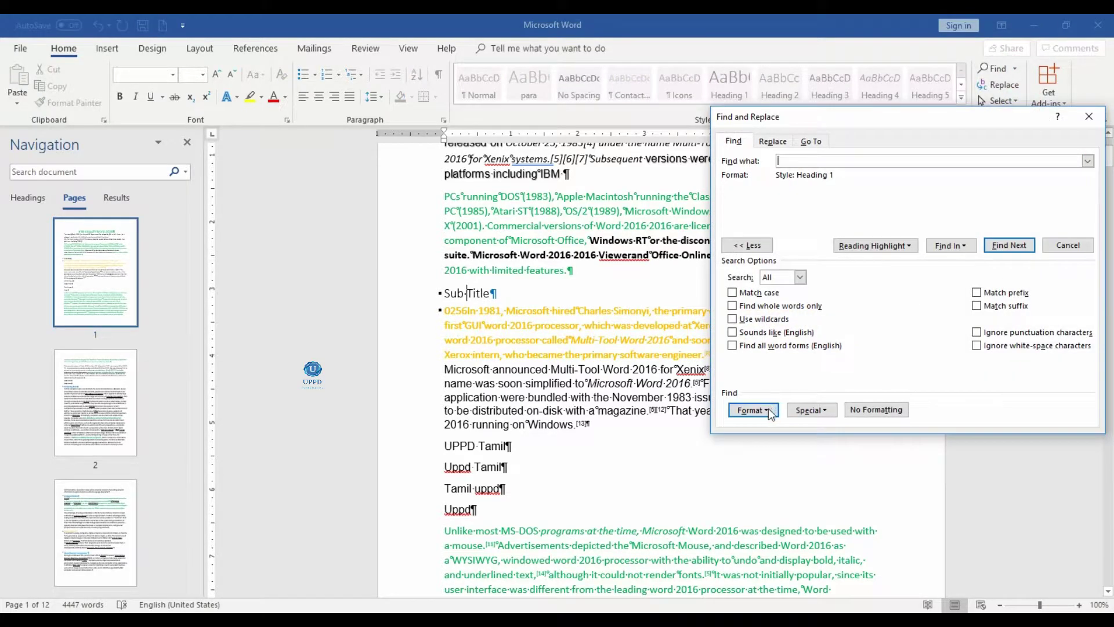
pyautogui.click(770, 410)
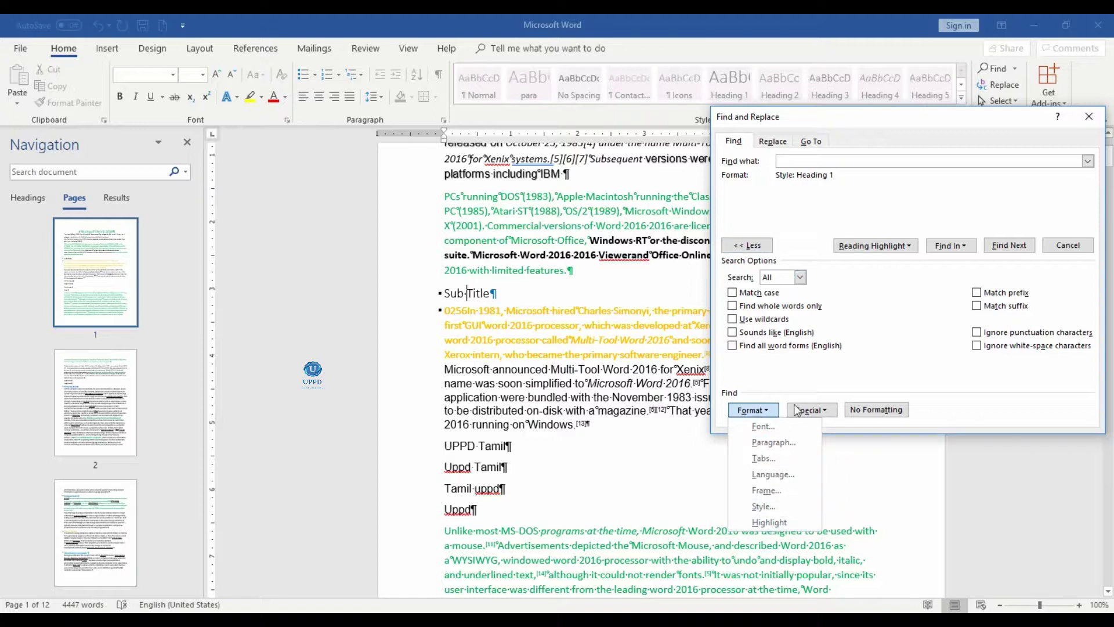
pyautogui.click(827, 409)
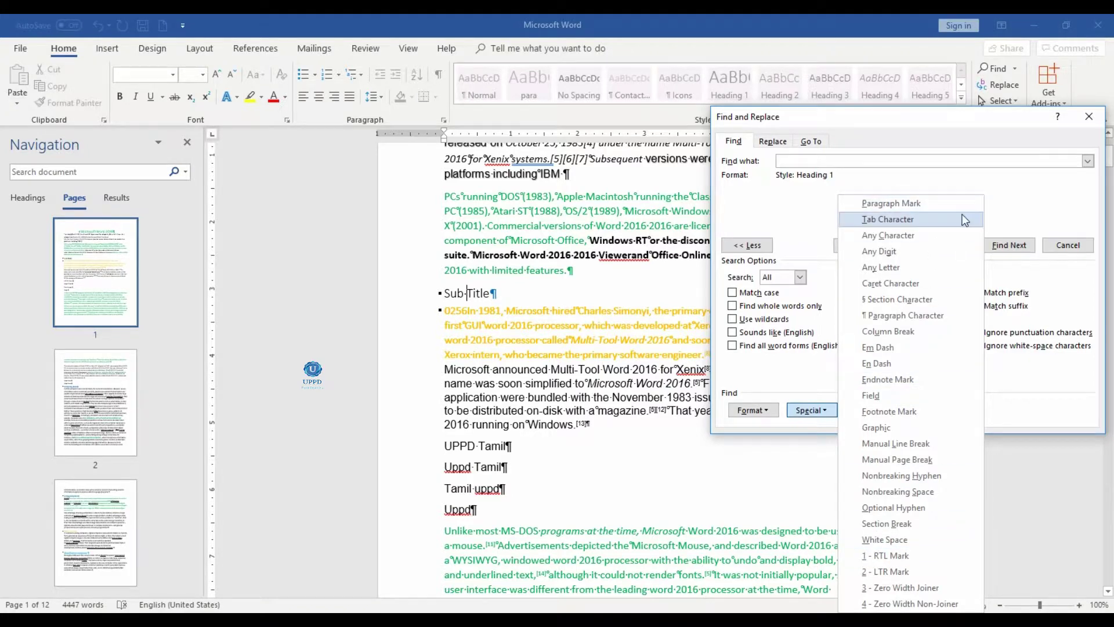
pyautogui.click(807, 191)
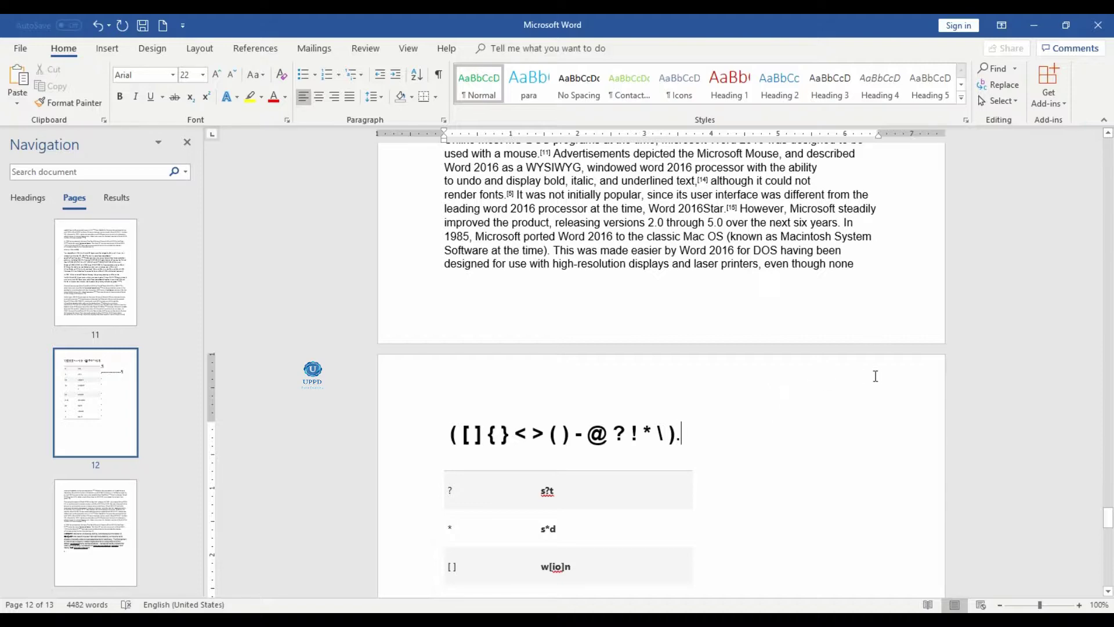
# Jump to the document start and reopen Find and Replace with Ctrl+H.
pyautogui.scroll(3, 728, 377)
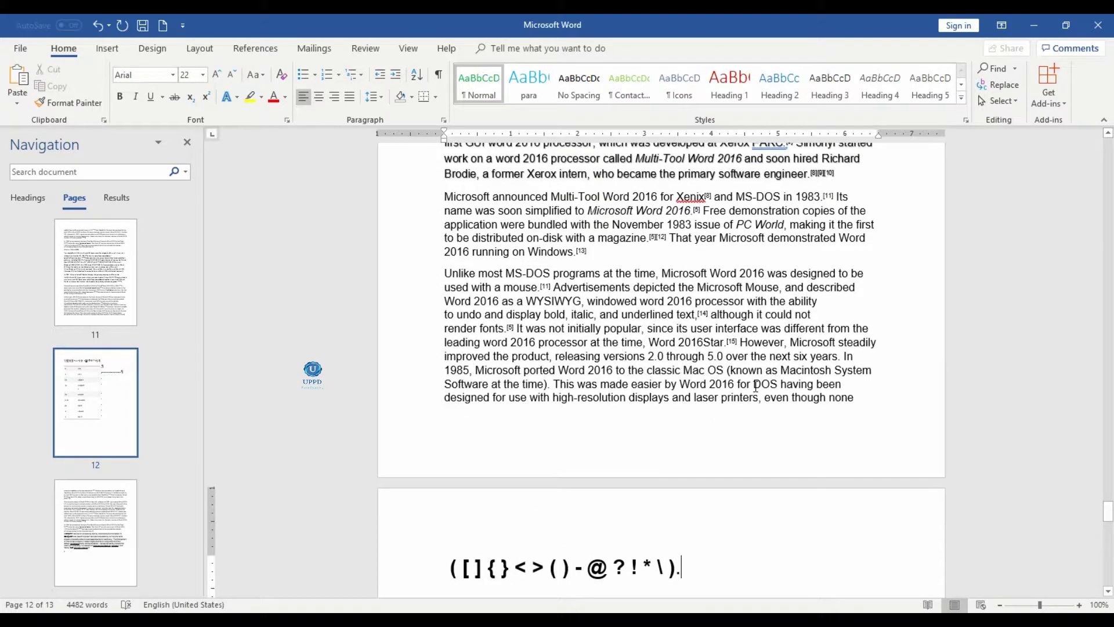
pyautogui.hotkey('ctrl', 'Home')
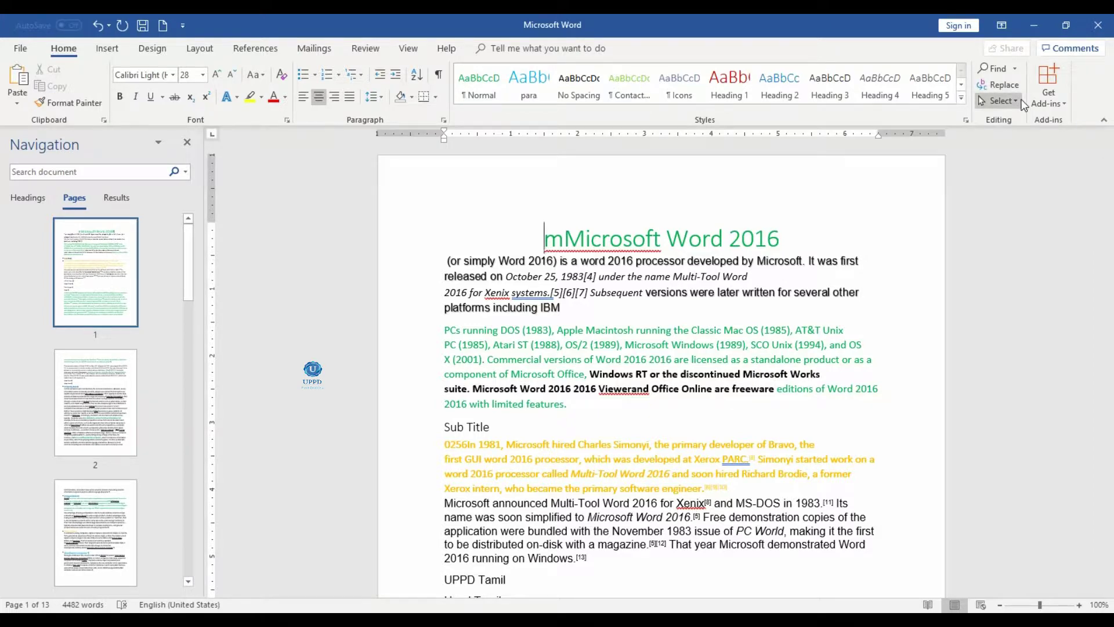
pyautogui.hotkey('ctrl', 'h')
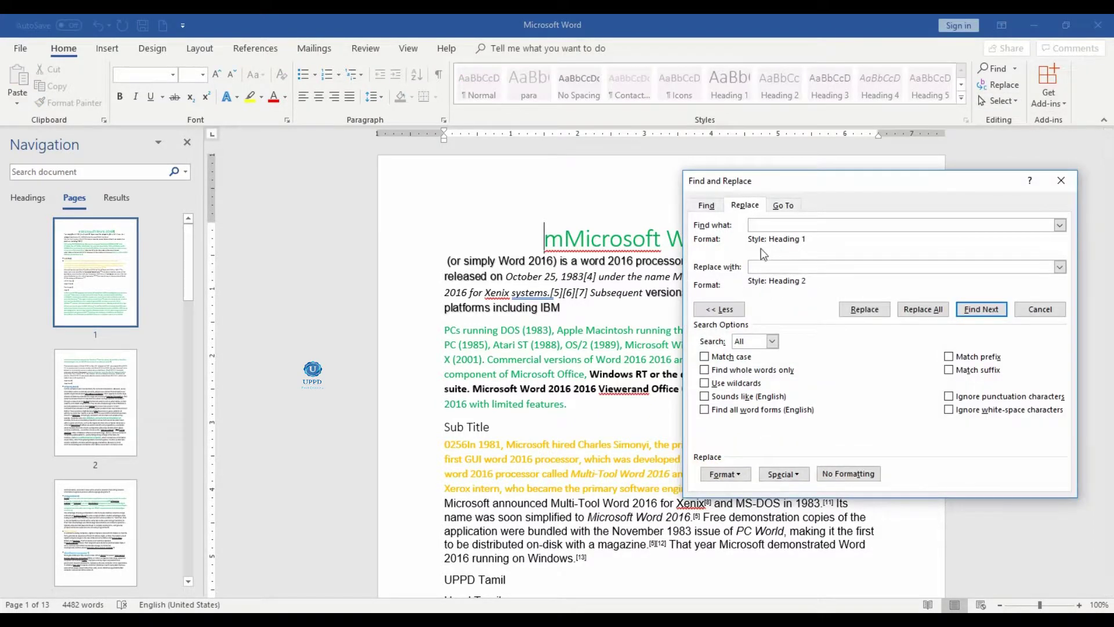
# Clear the Heading 1 and Heading 2 style conditions, then switch to the Find tab.
pyautogui.click(839, 472)
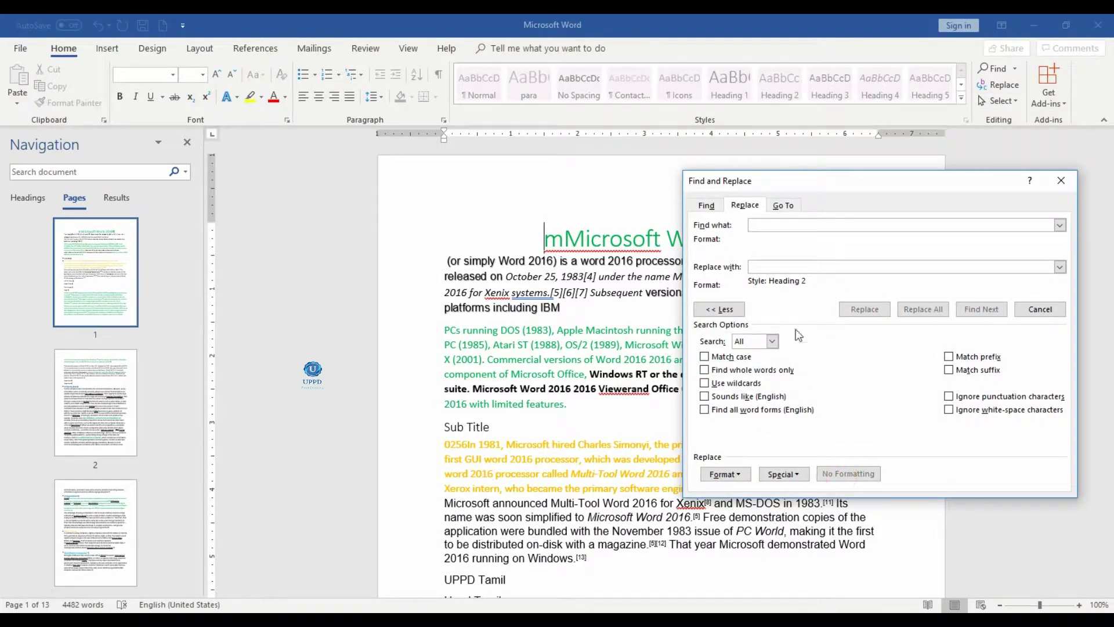
pyautogui.click(786, 262)
pyautogui.click(848, 473)
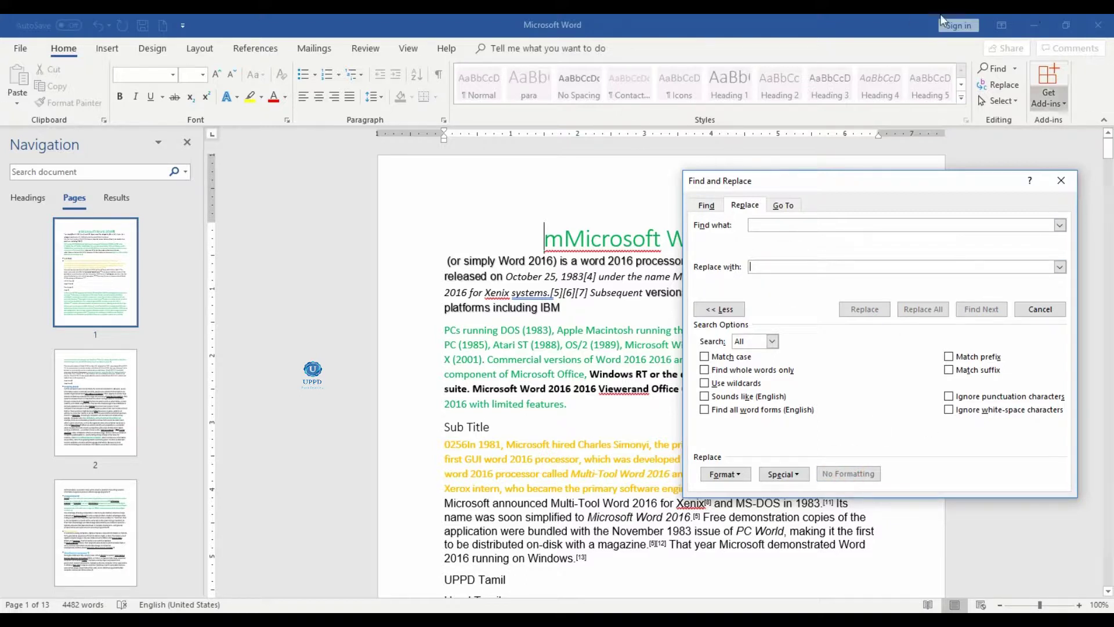
pyautogui.click(705, 204)
pyautogui.click(772, 226)
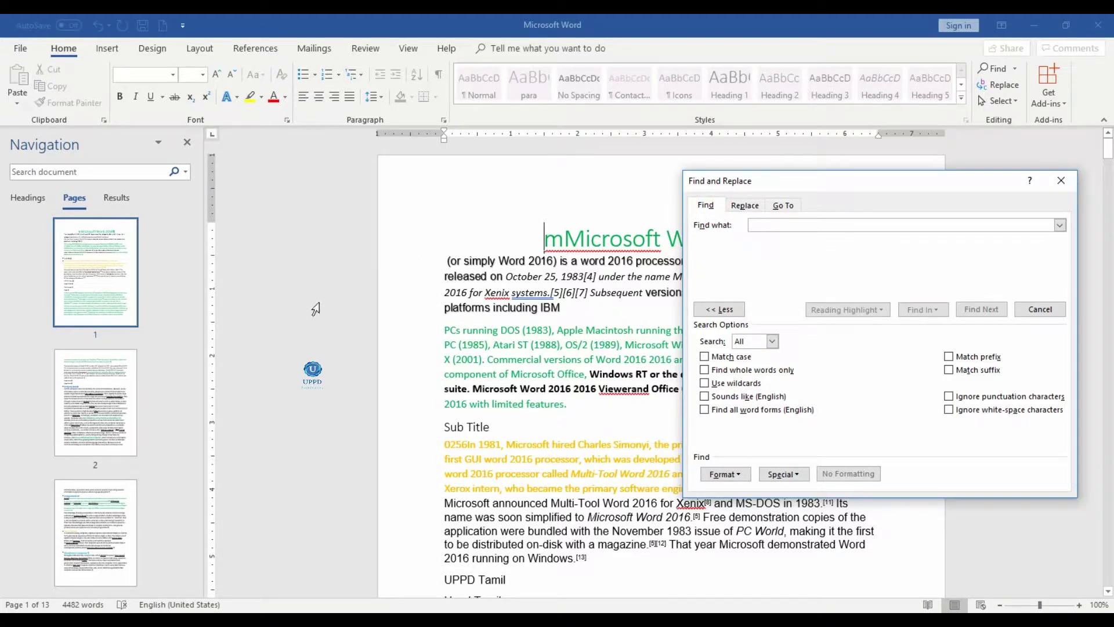
pyautogui.scroll(-8, 82, 444)
pyautogui.scroll(-8, 81, 444)
pyautogui.scroll(-8, 81, 447)
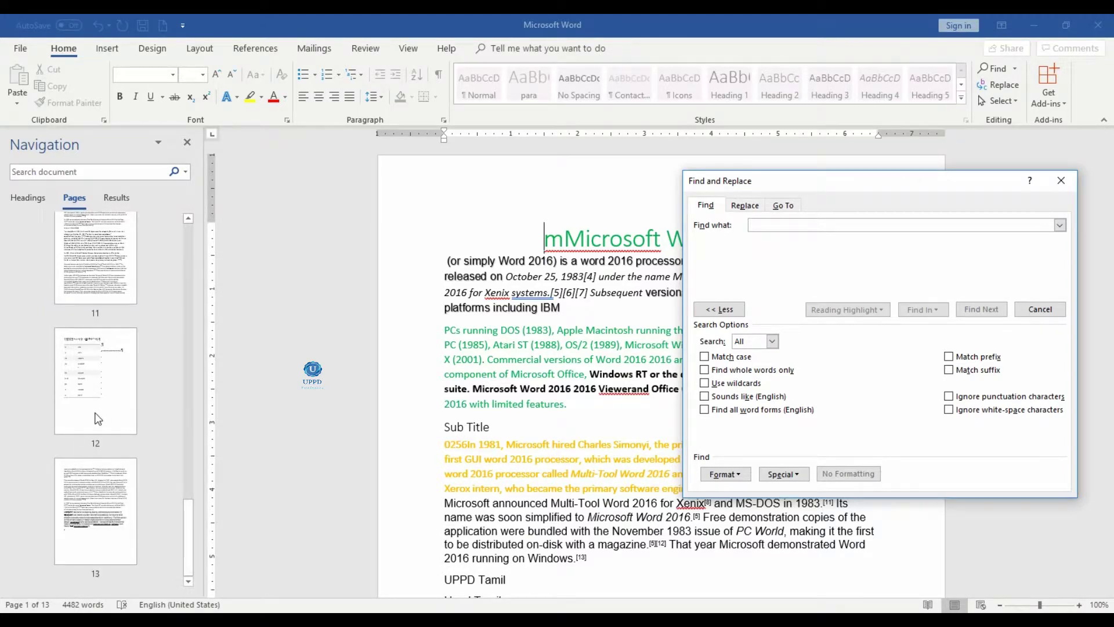
pyautogui.click(76, 355)
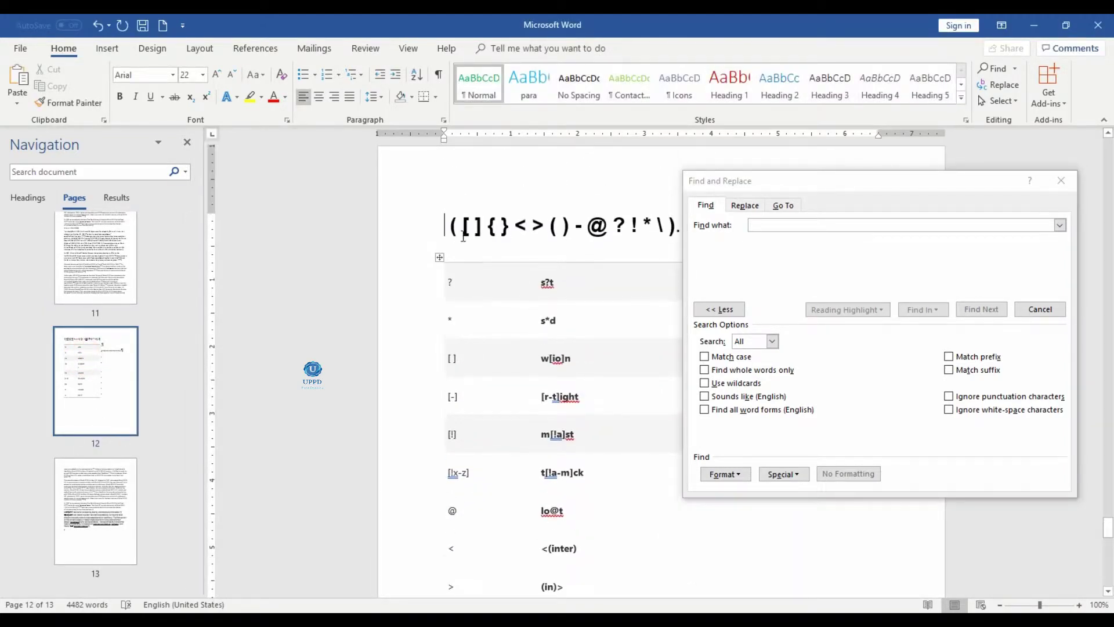
pyautogui.moveTo(445, 223); pyautogui.dragTo(680, 227)
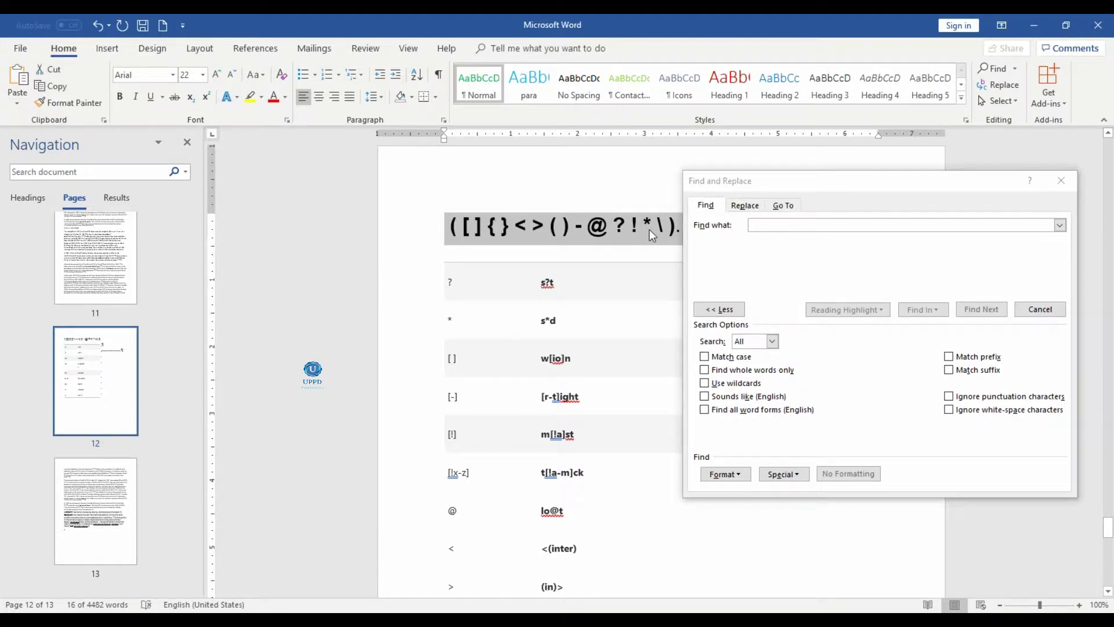
pyautogui.click(753, 225)
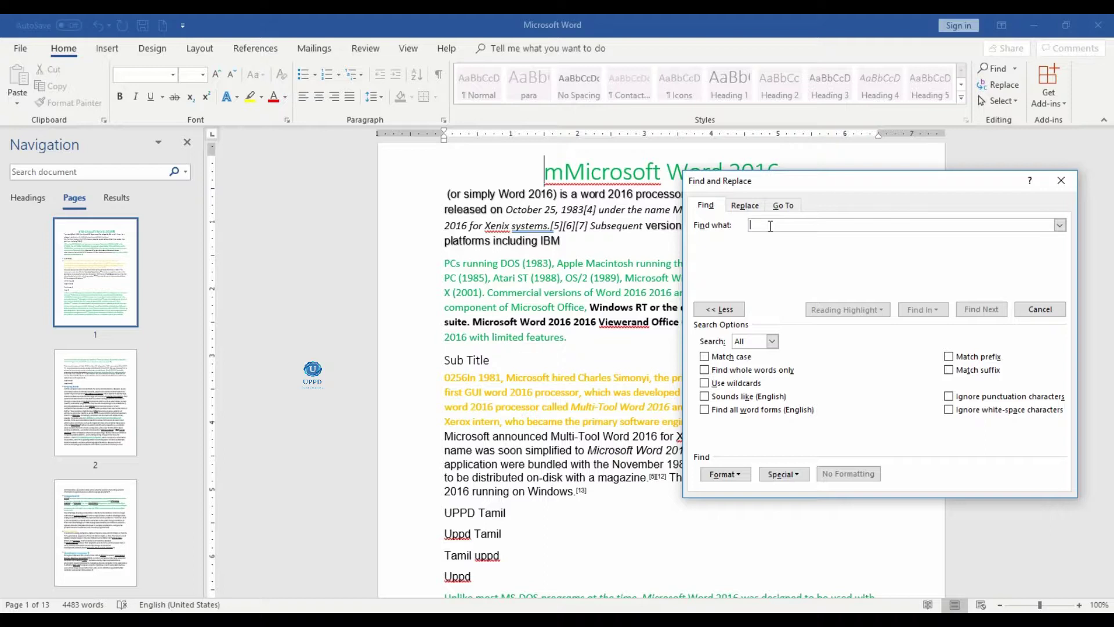
# Search for i?l with wildcards off and dismiss the 'No results found' message.
pyautogui.write('i')
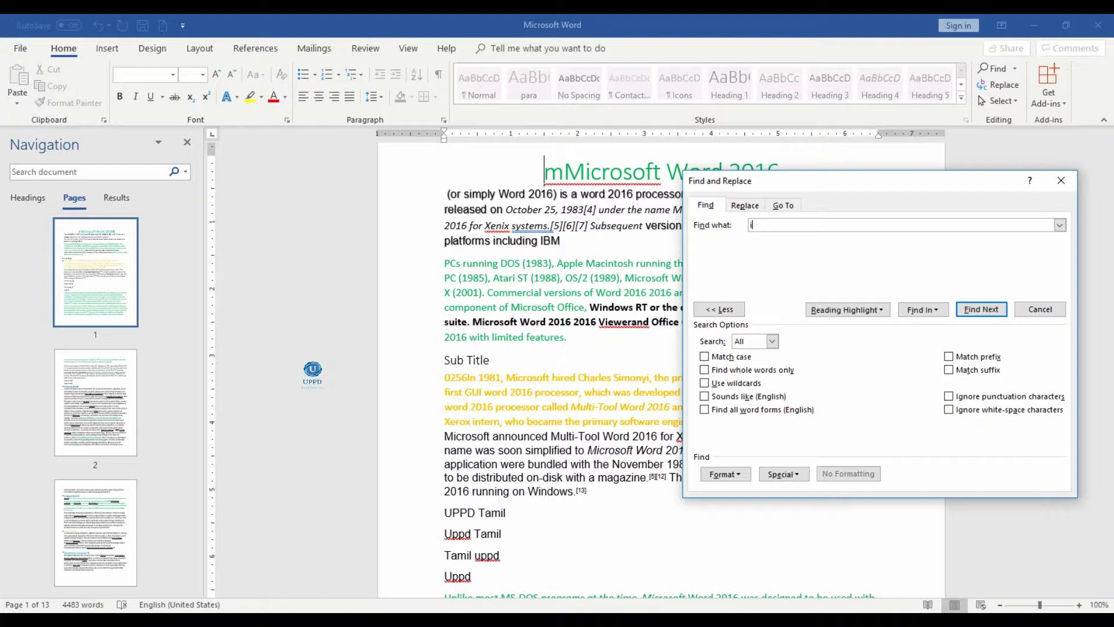
pyautogui.write('?l')
pyautogui.click(990, 313)
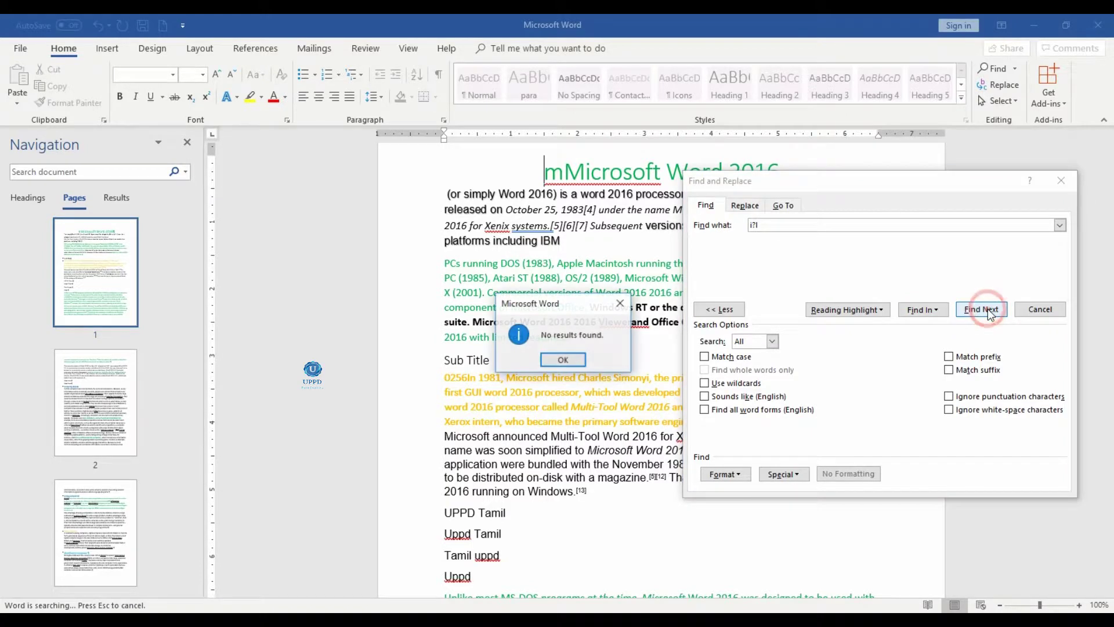
pyautogui.click(563, 359)
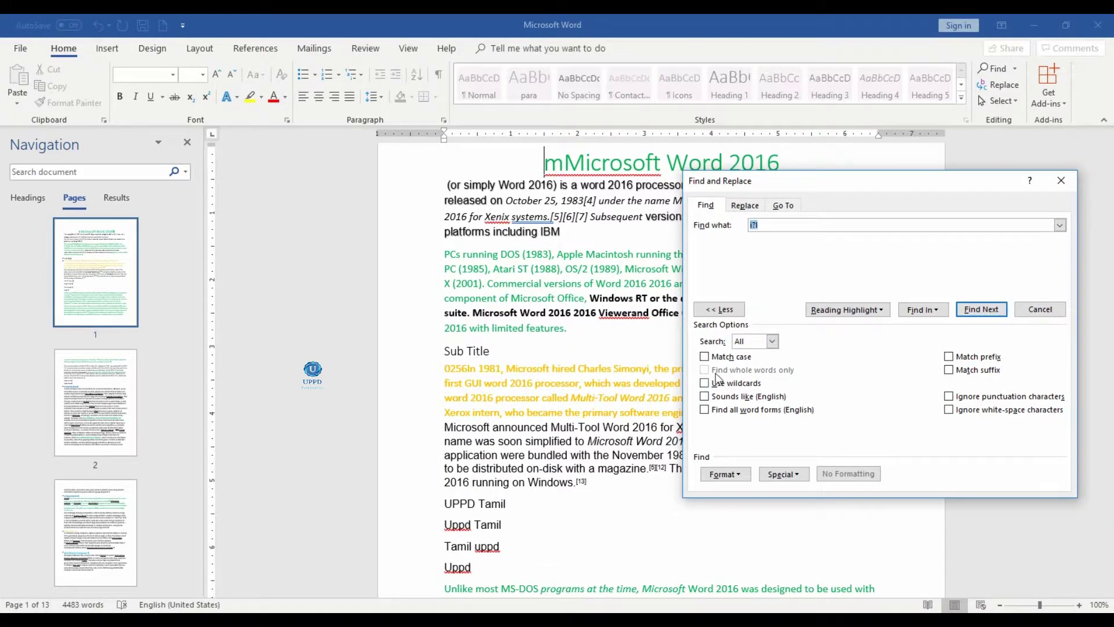
pyautogui.click(754, 226)
# Turn on Use wildcards and step through i?l matches like Commercial and will.
pyautogui.click(705, 384)
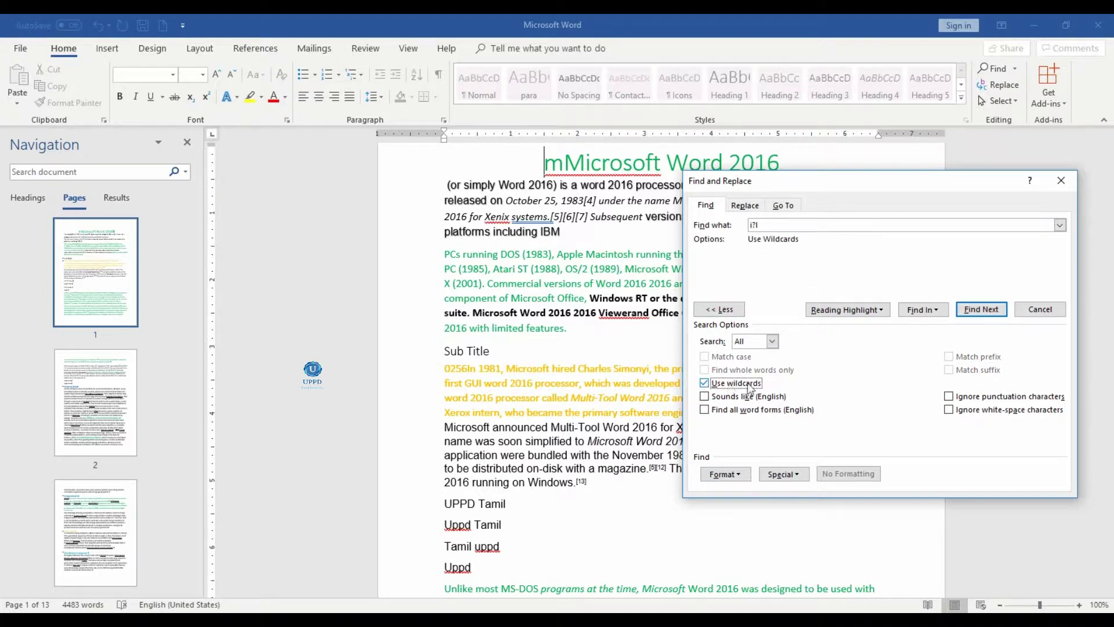
pyautogui.click(982, 312)
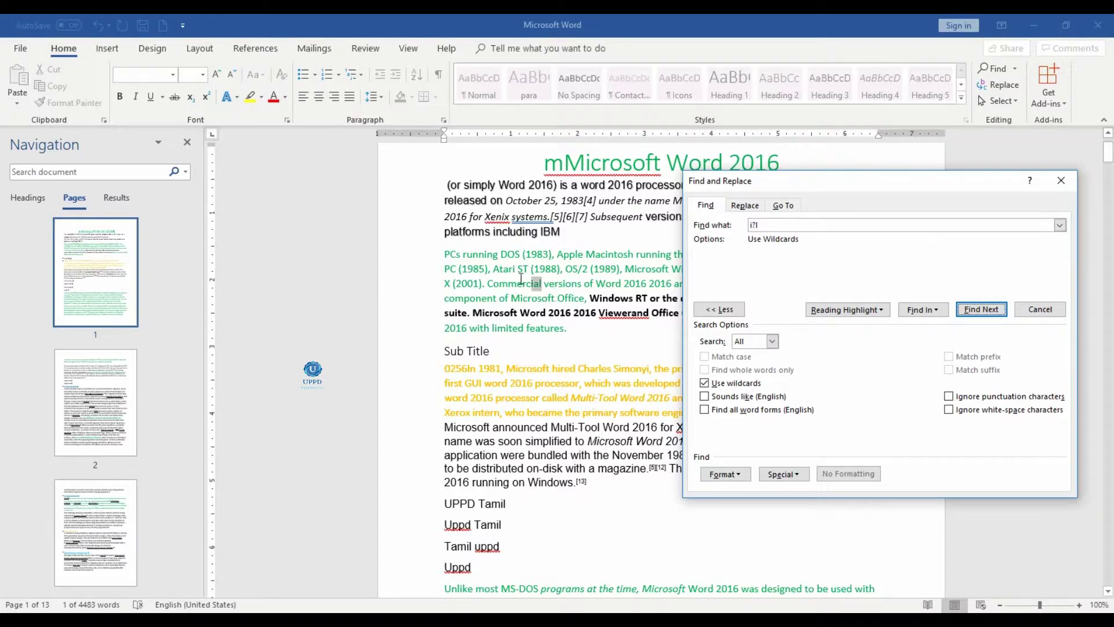
pyautogui.click(985, 310)
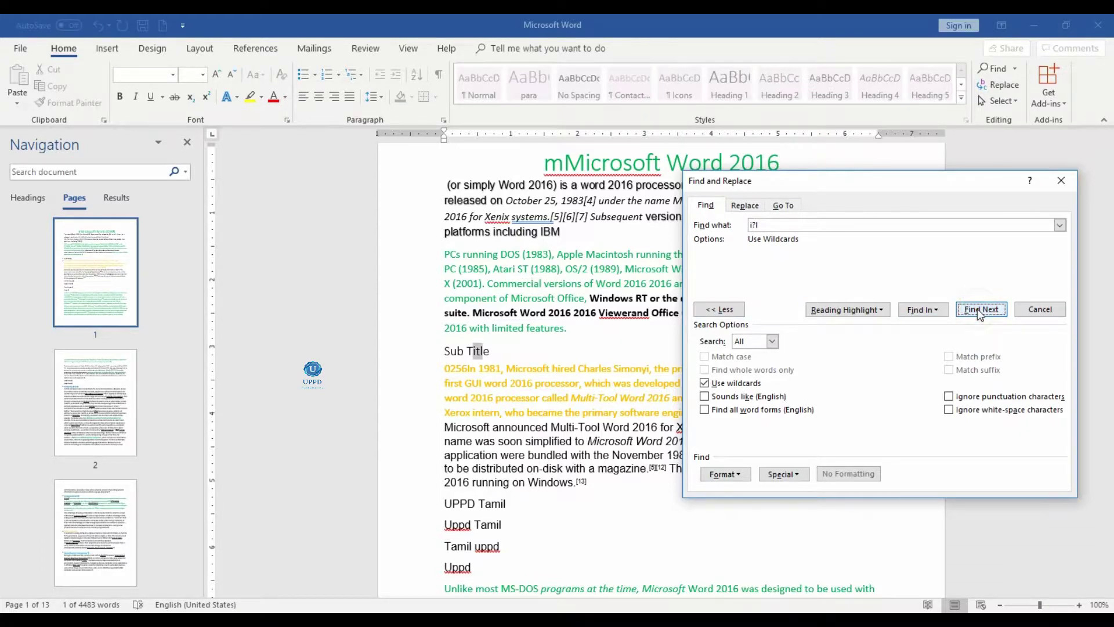
pyautogui.click(982, 310)
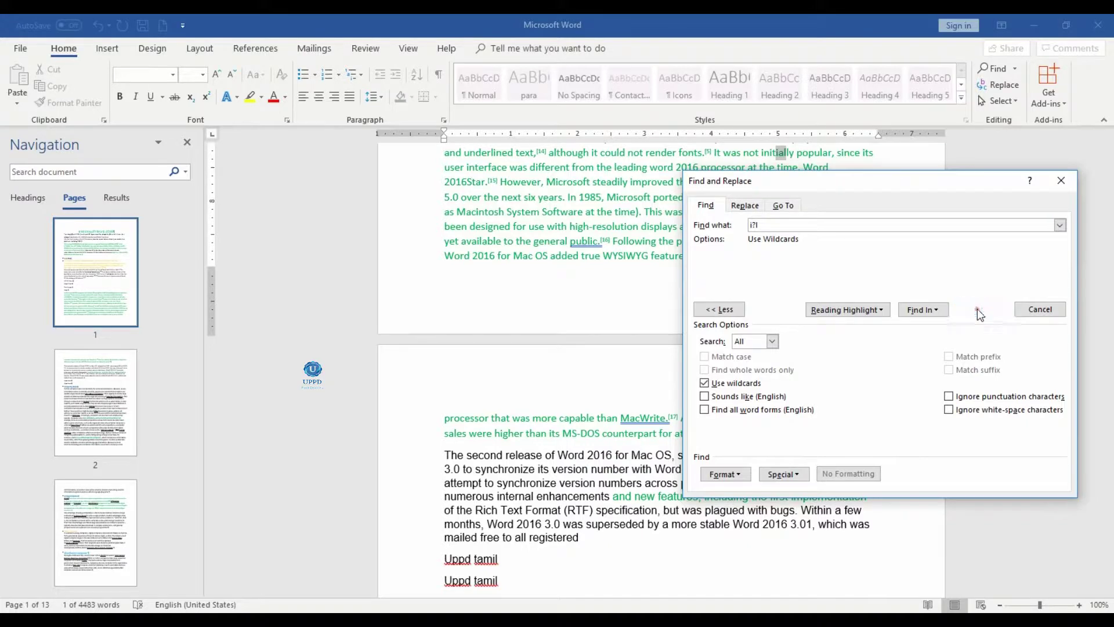
pyautogui.click(977, 311)
pyautogui.click(978, 312)
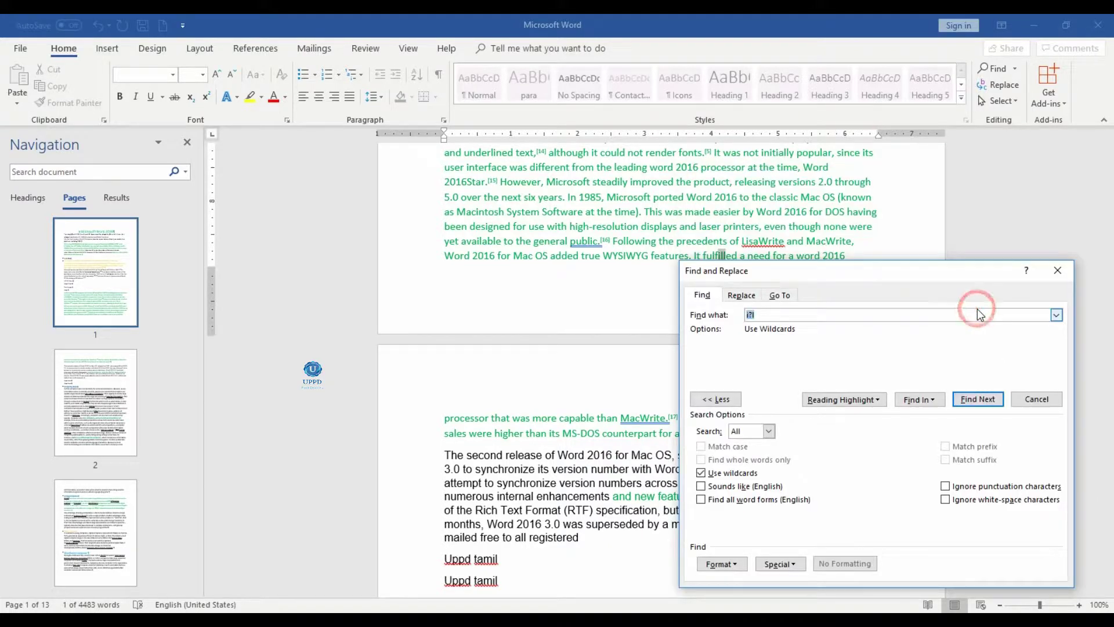
pyautogui.click(979, 398)
# Move the dialog up, try the pattern i*l, then empty the Find what box.
pyautogui.click(925, 286)
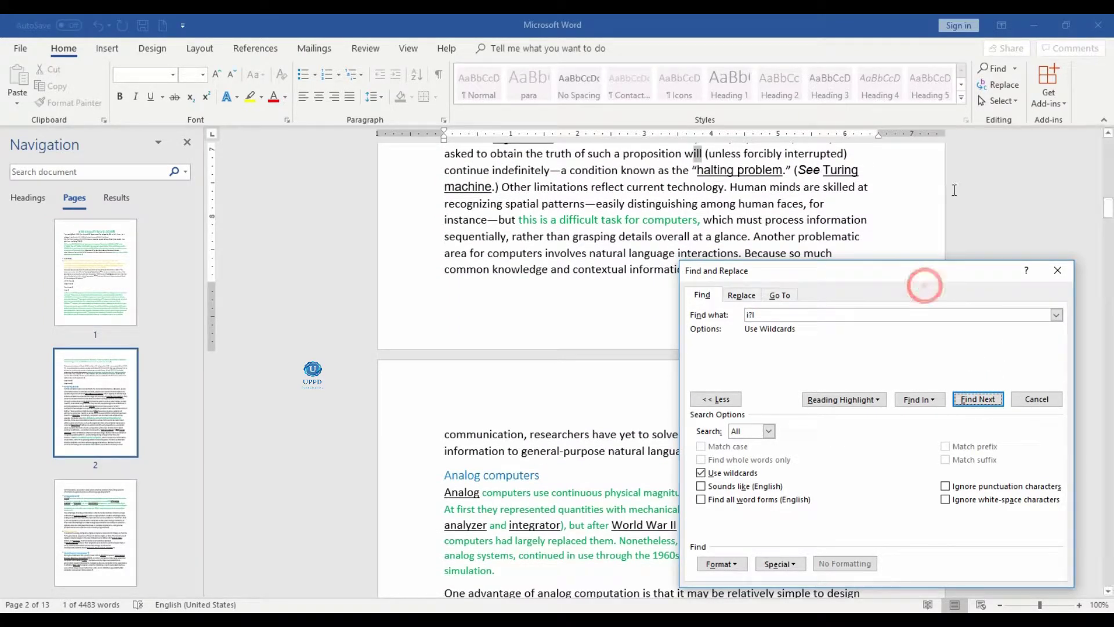
pyautogui.click(925, 284)
pyautogui.moveTo(897, 271); pyautogui.dragTo(879, 152)
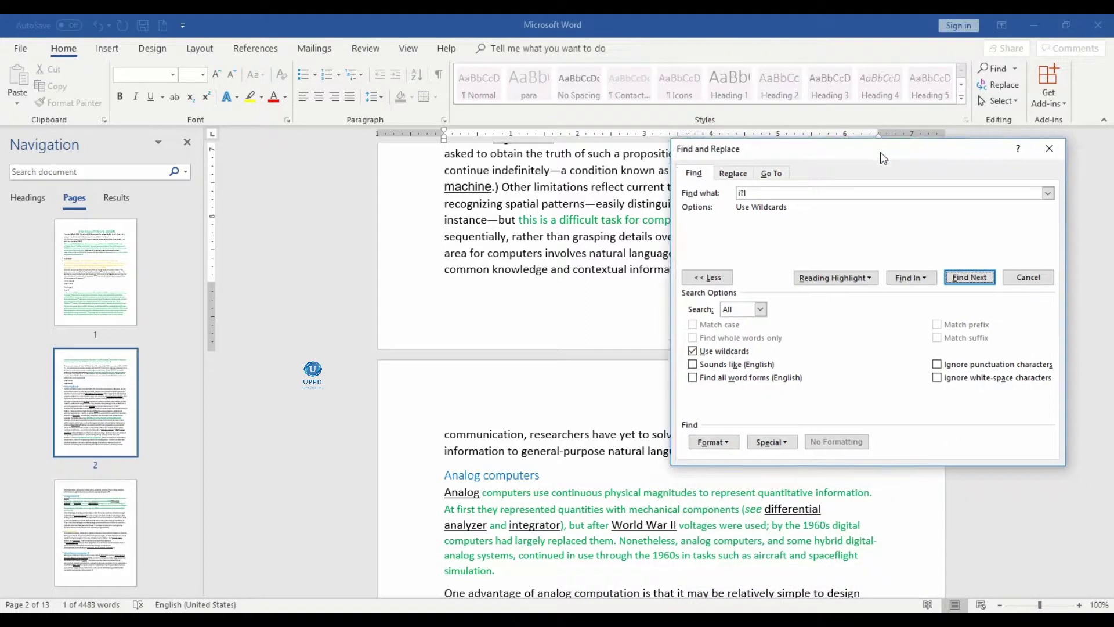
pyautogui.click(742, 188)
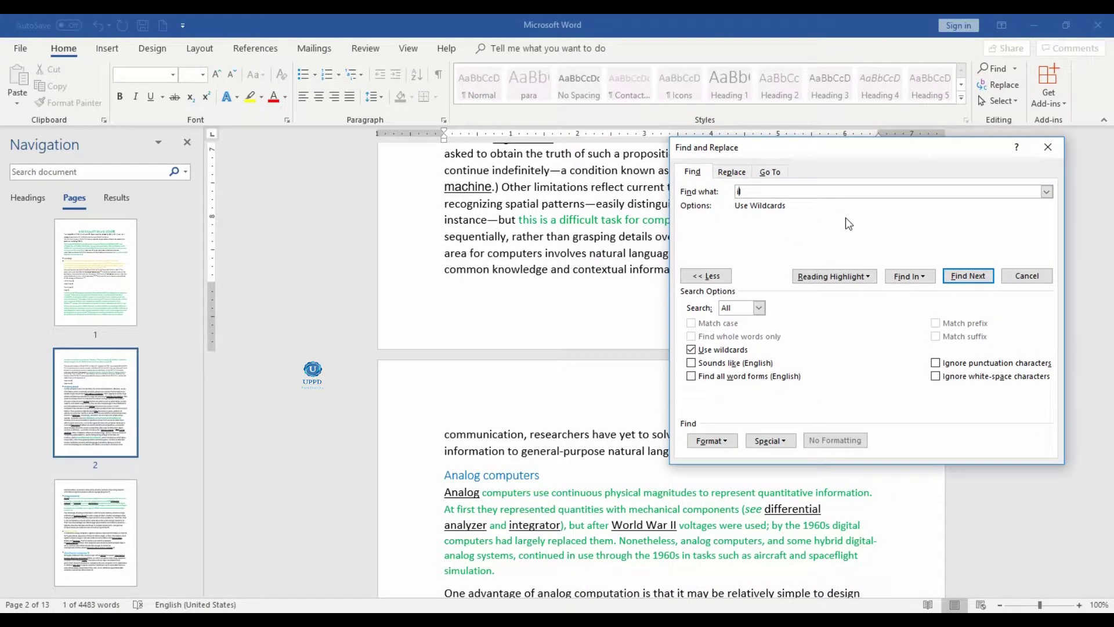
pyautogui.write('*')
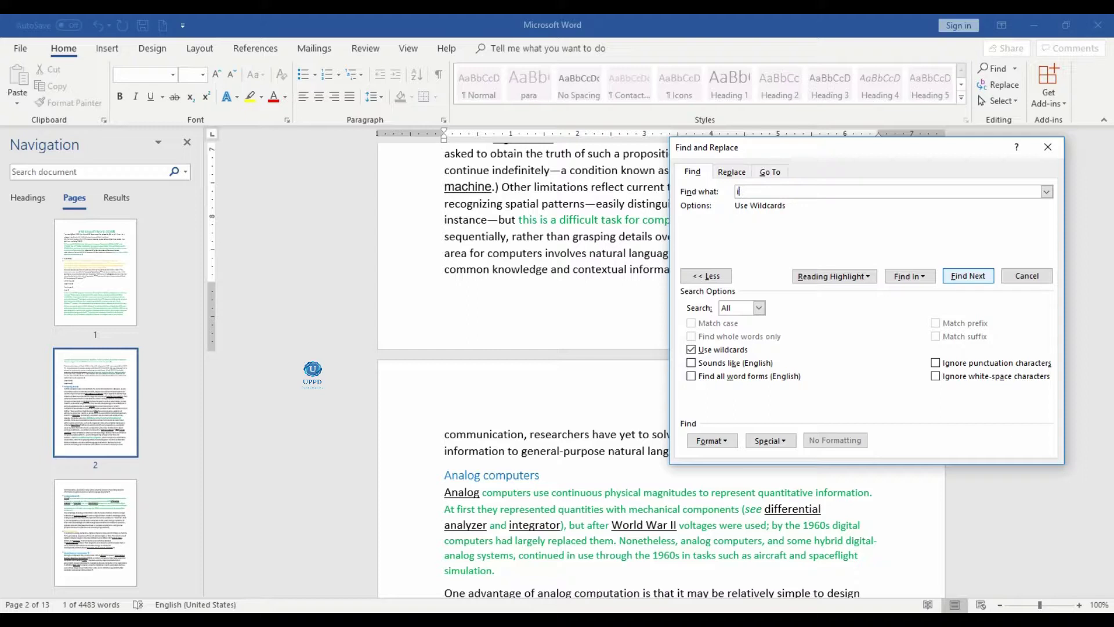
pyautogui.press('BackSpace')
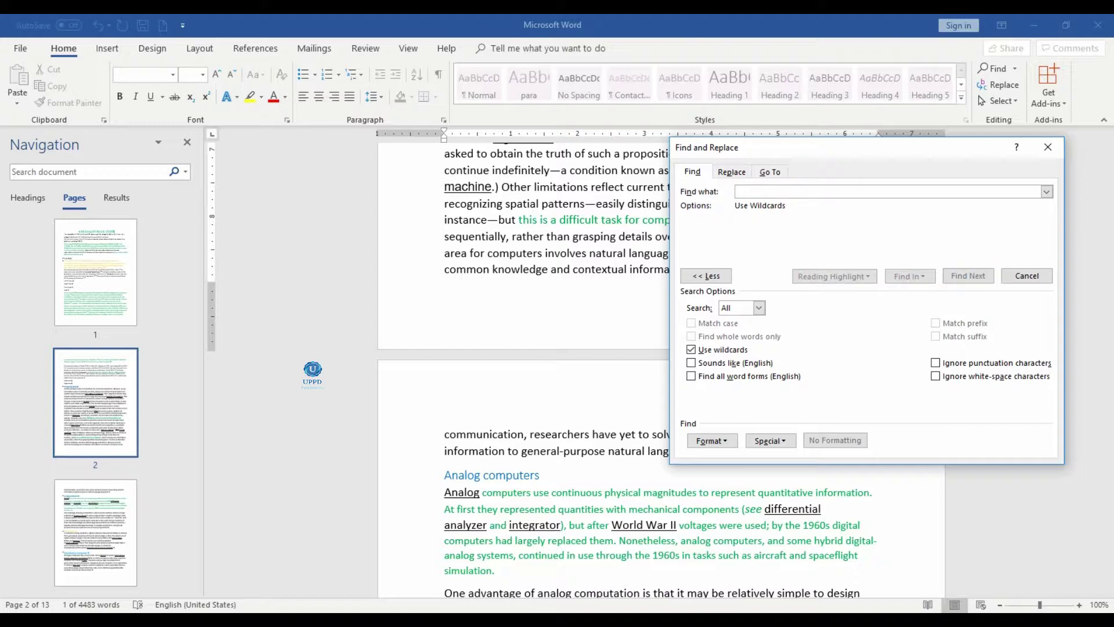
# Edit the pattern from uppd into u*d and step through its matches.
pyautogui.write('uppd')
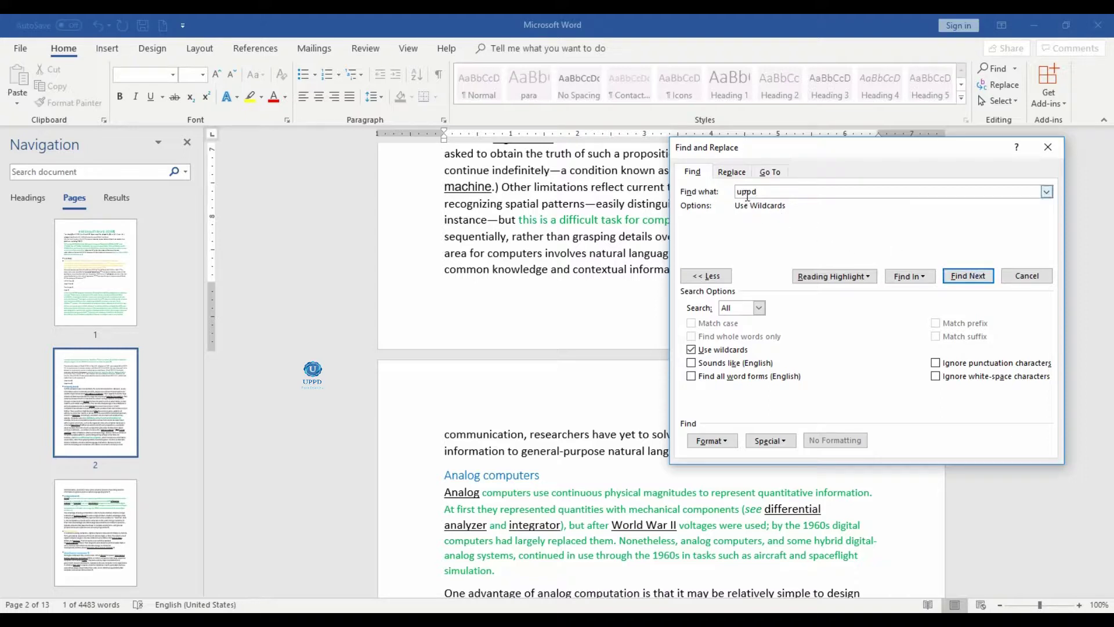
pyautogui.moveTo(742, 191); pyautogui.dragTo(751, 192)
pyautogui.press('BackSpace')
pyautogui.write('*')
pyautogui.click(966, 276)
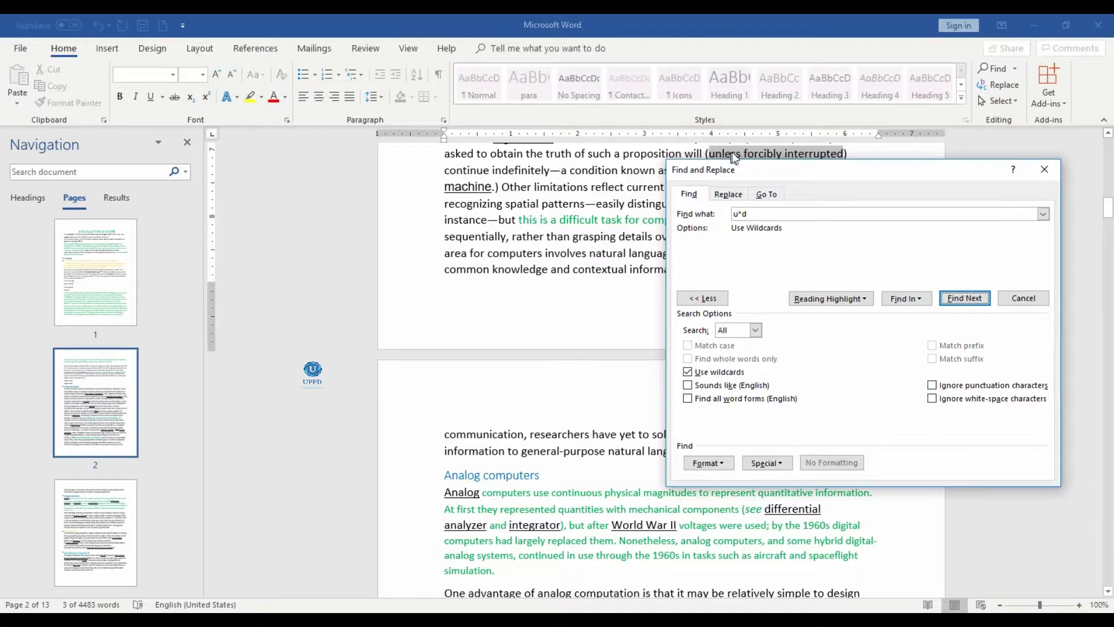
pyautogui.click(963, 298)
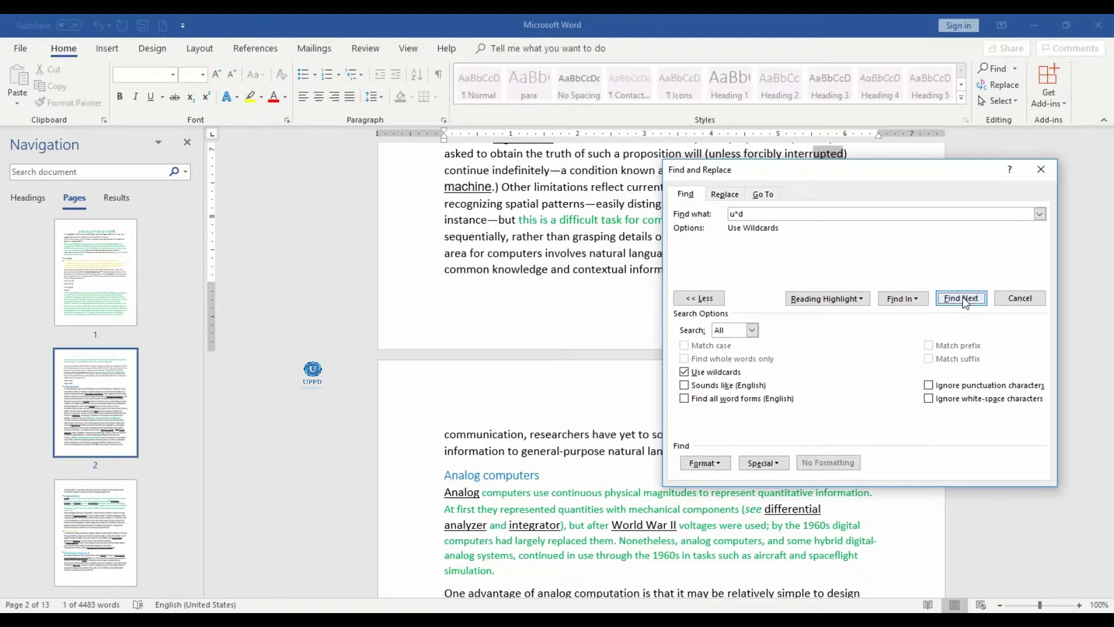
pyautogui.click(963, 298)
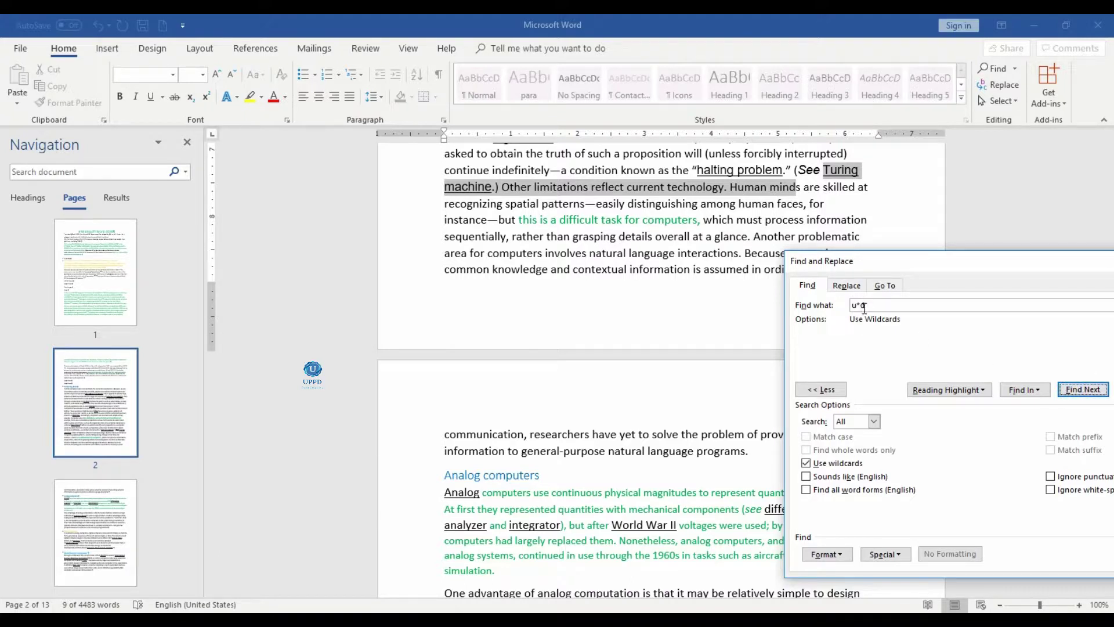
pyautogui.moveTo(911, 265); pyautogui.dragTo(808, 255)
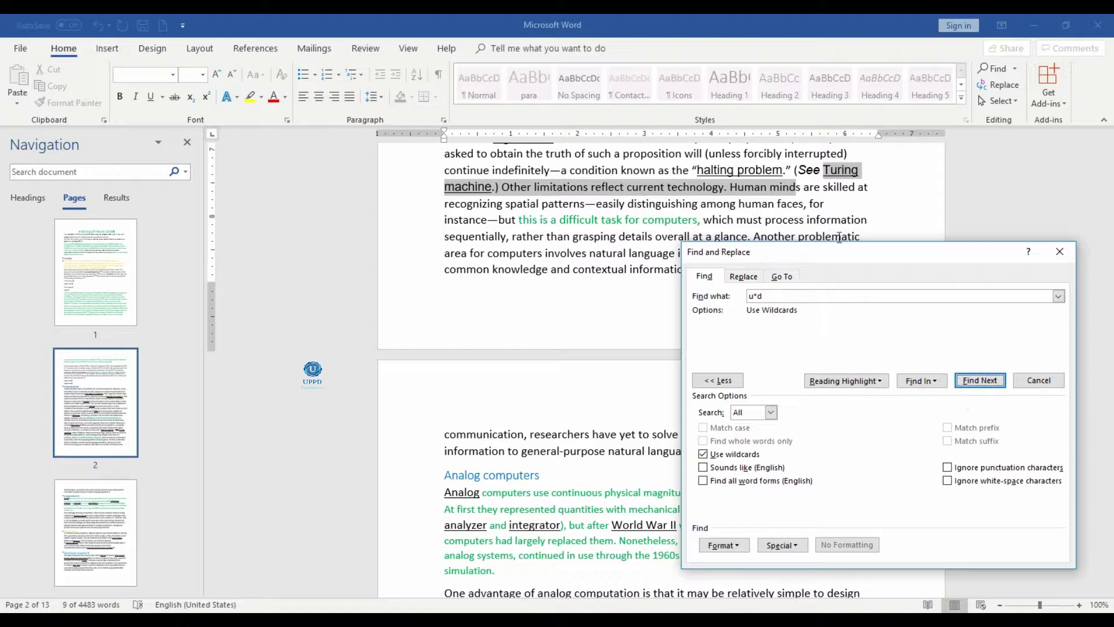
# Change the pattern to up* and step through its matches.
pyautogui.click(757, 297)
pyautogui.press('BackSpace')
pyautogui.write('p')
pyautogui.click(980, 380)
pyautogui.click(980, 380)
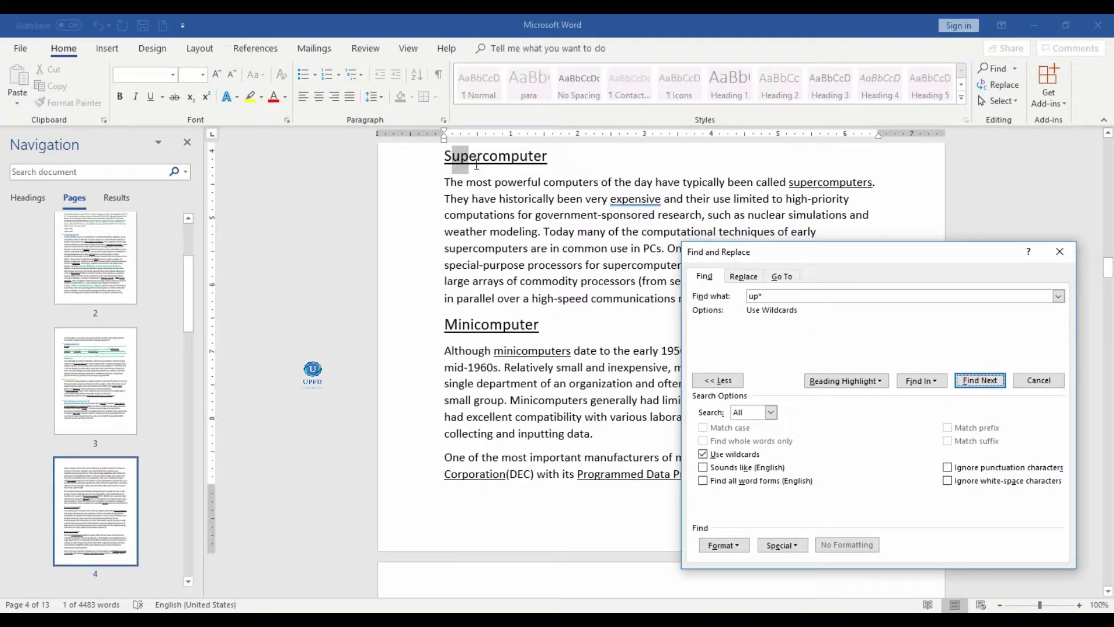
pyautogui.click(976, 383)
pyautogui.click(974, 383)
pyautogui.click(975, 383)
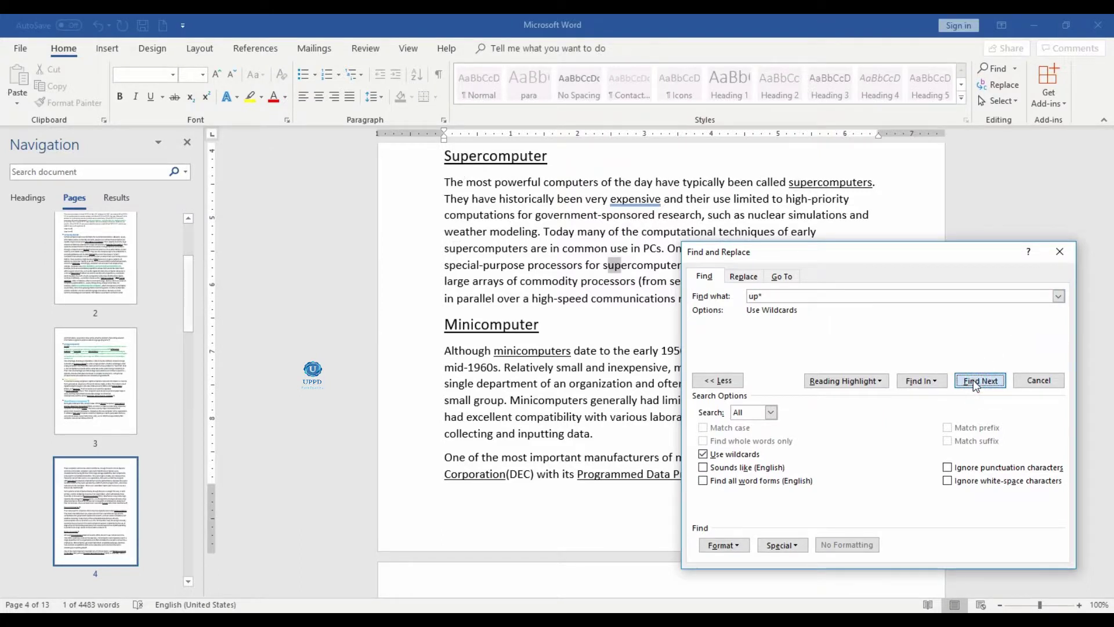
pyautogui.click(974, 383)
# Change the pattern to upp* and search until it lands on uppd in 'Tamil uppd'.
pyautogui.click(756, 324)
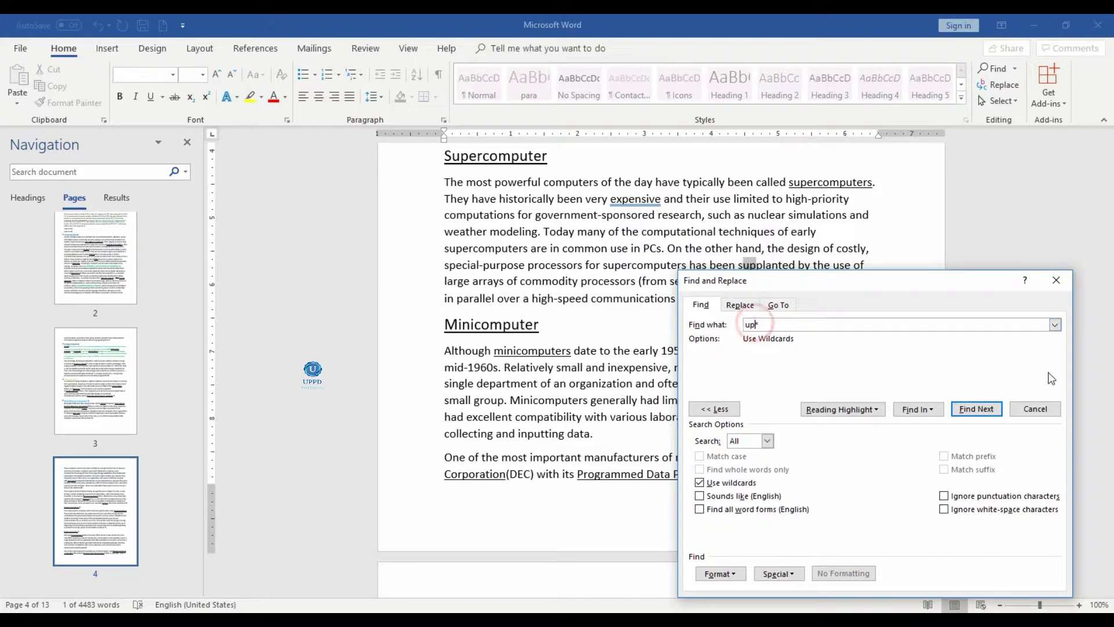
pyautogui.write('p*')
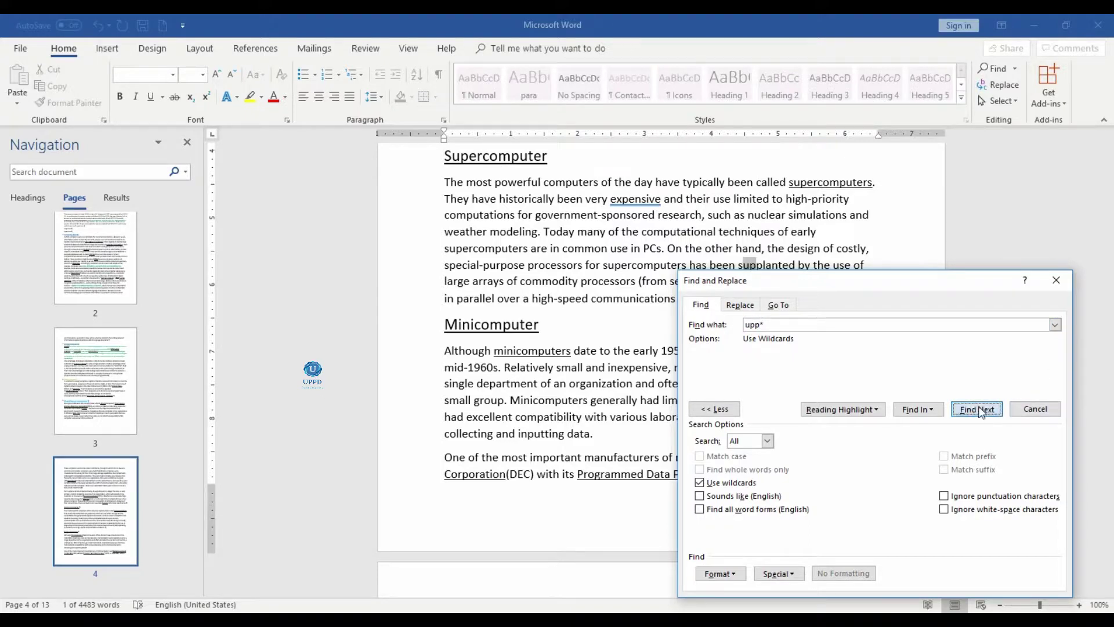
pyautogui.click(976, 408)
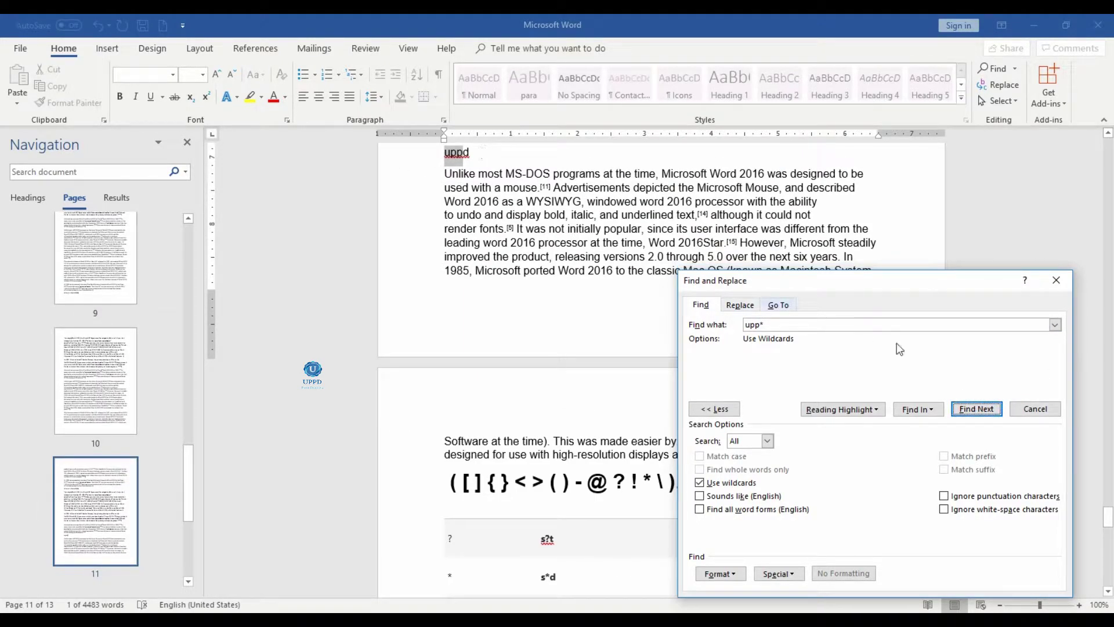
pyautogui.click(976, 409)
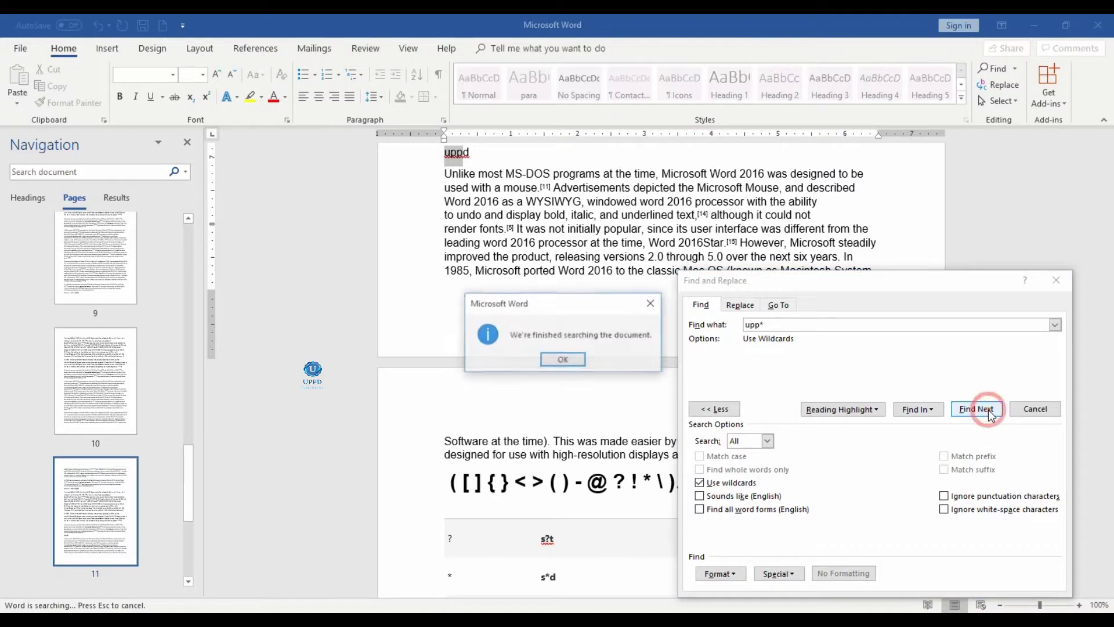
pyautogui.click(579, 355)
pyautogui.click(957, 409)
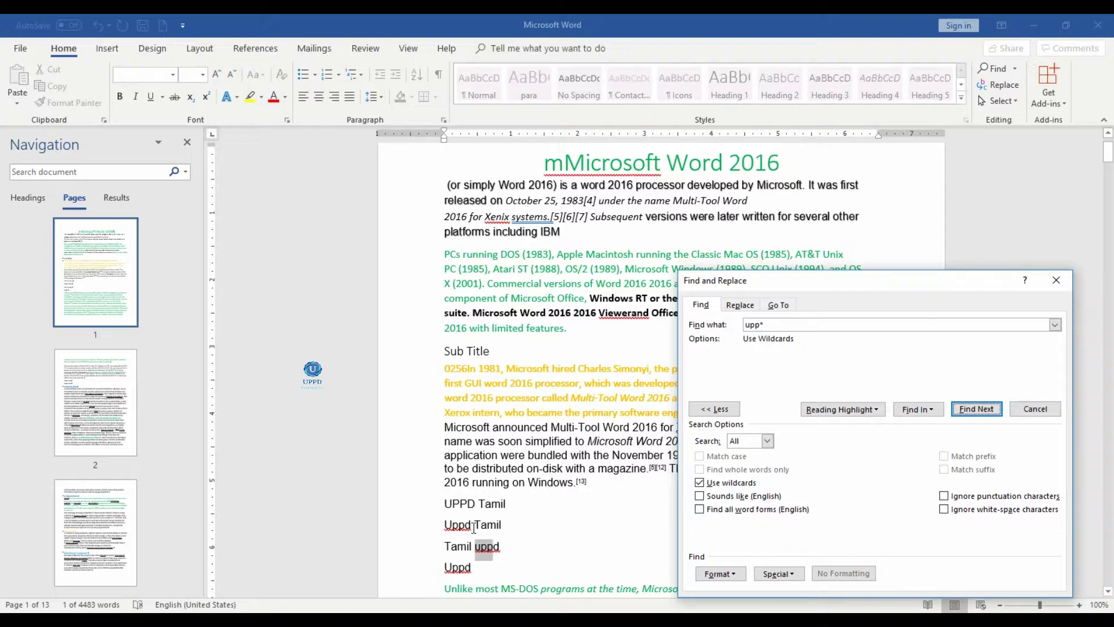
# Highlight all three upp* matches in yellow and scroll through the document.
pyautogui.click(879, 411)
pyautogui.click(843, 427)
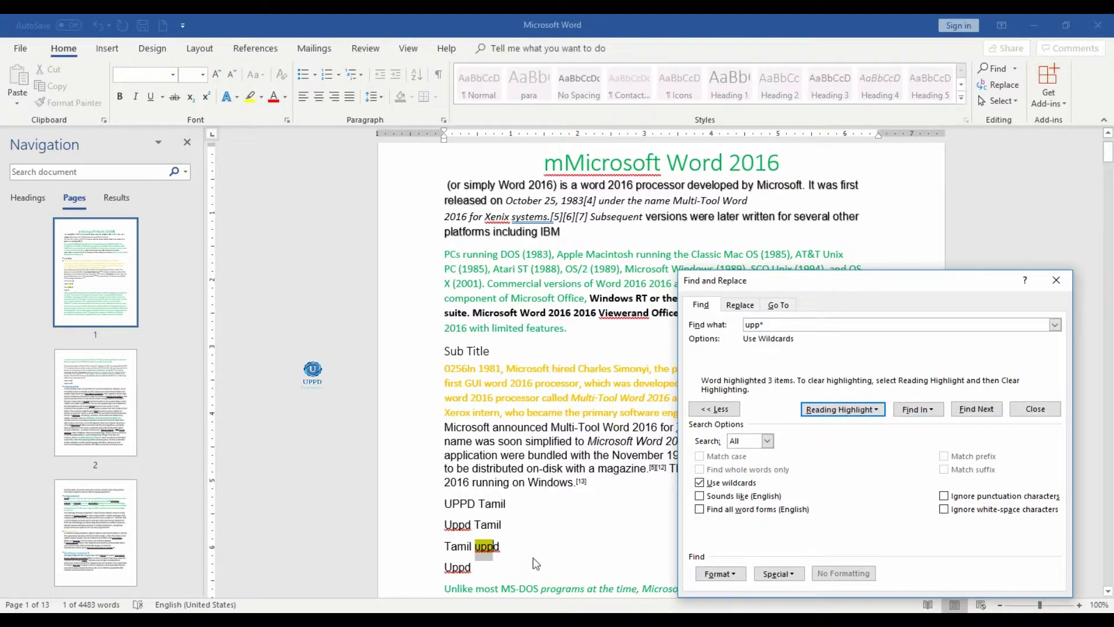
pyautogui.scroll(3, 548, 460)
pyautogui.scroll(-5, 554, 458)
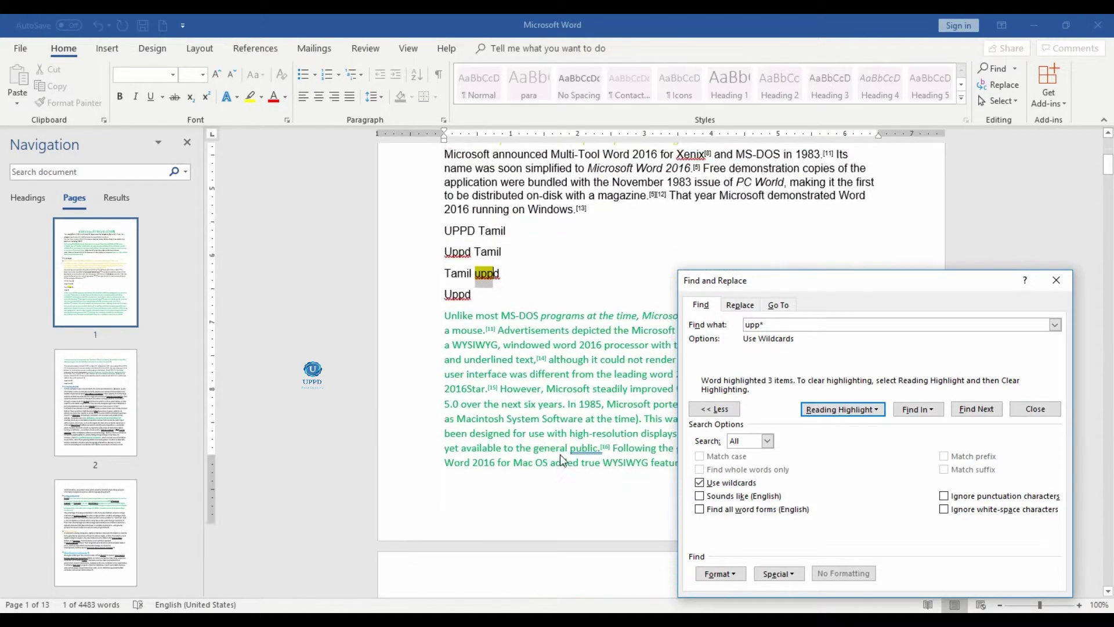
pyautogui.scroll(-5, 559, 456)
pyautogui.scroll(-5, 559, 458)
pyautogui.scroll(-5, 574, 458)
pyautogui.scroll(-3, 583, 456)
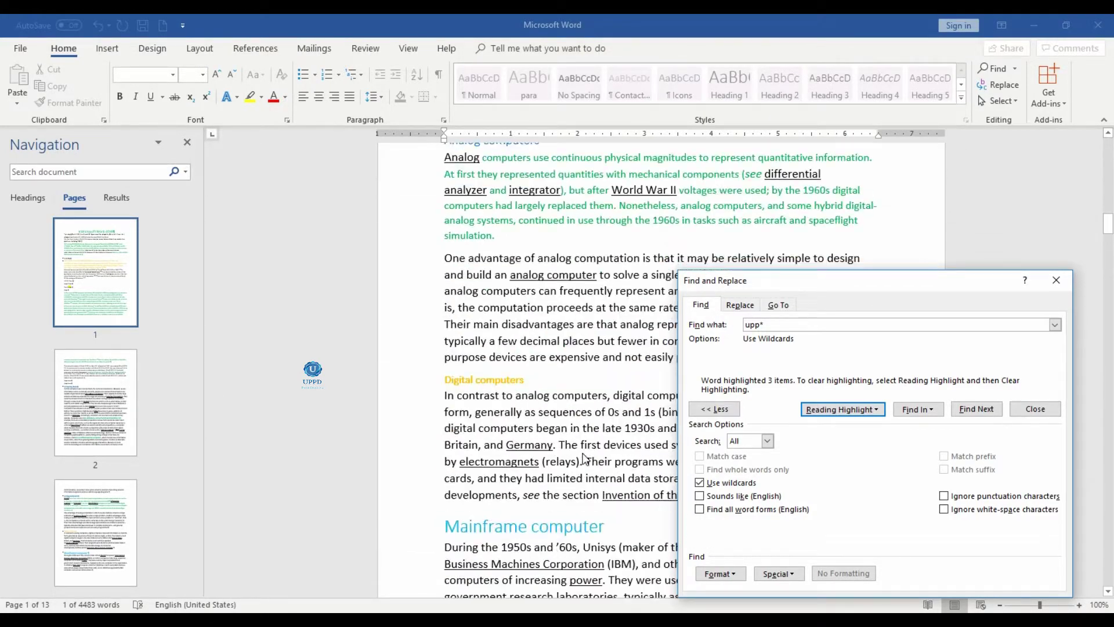
pyautogui.scroll(-3, 583, 456)
pyautogui.scroll(-5, 584, 455)
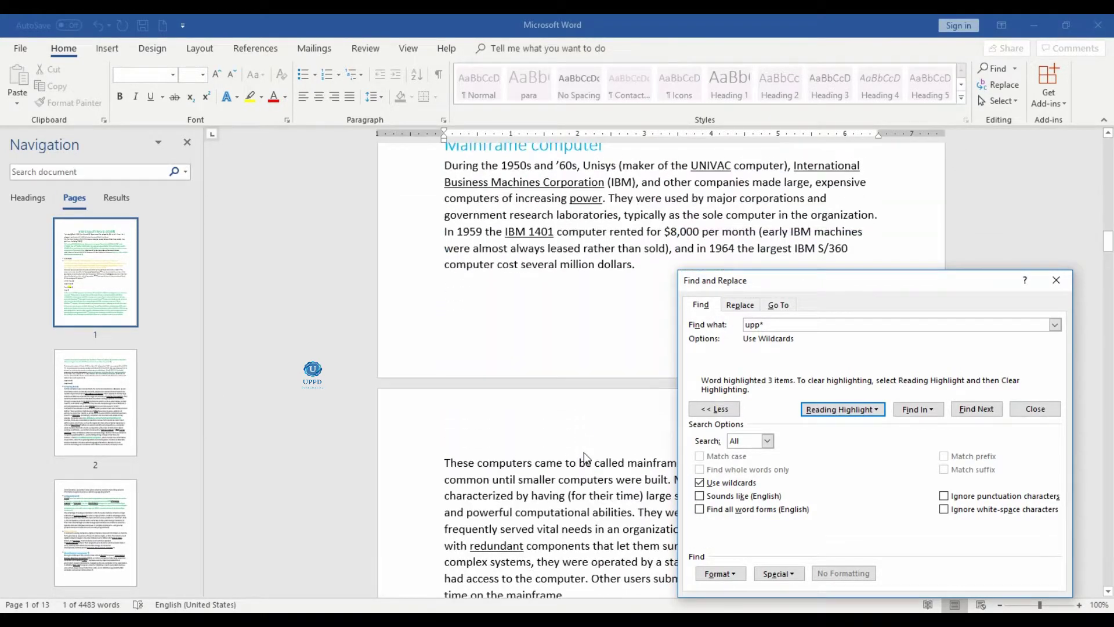
# Clear the match highlighting and jump to the next upp* match.
pyautogui.click(869, 409)
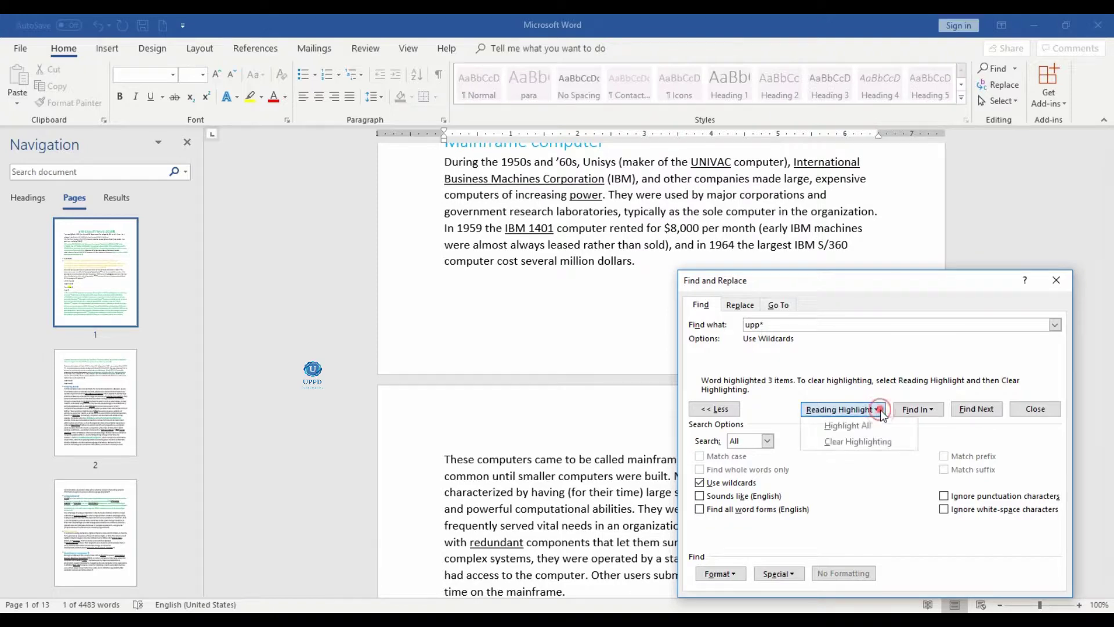
pyautogui.click(832, 443)
pyautogui.scroll(3, 516, 427)
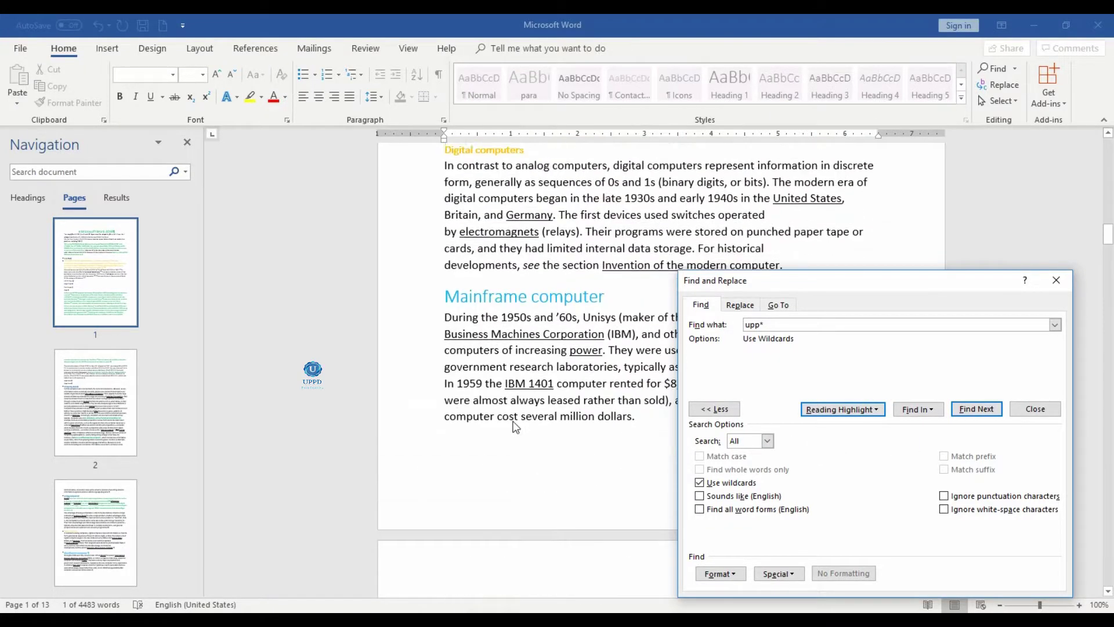
pyautogui.press('Return')
pyautogui.scroll(-5, 91, 459)
# Go to page 12 and set the wildcard Find what pattern to [a-z].
pyautogui.scroll(-5, 92, 466)
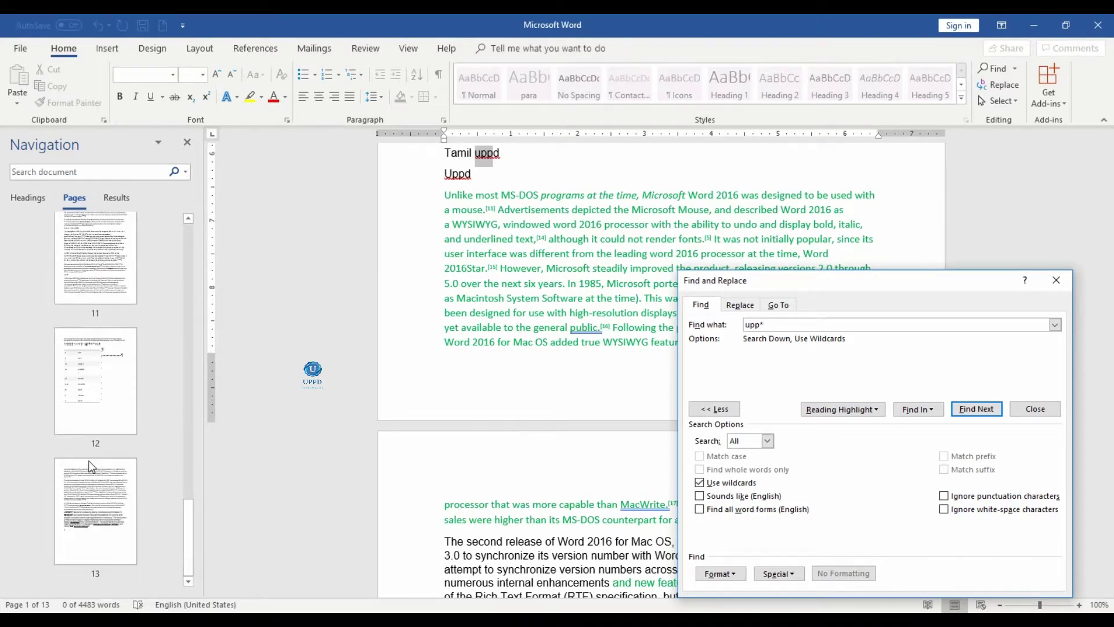
pyautogui.click(93, 399)
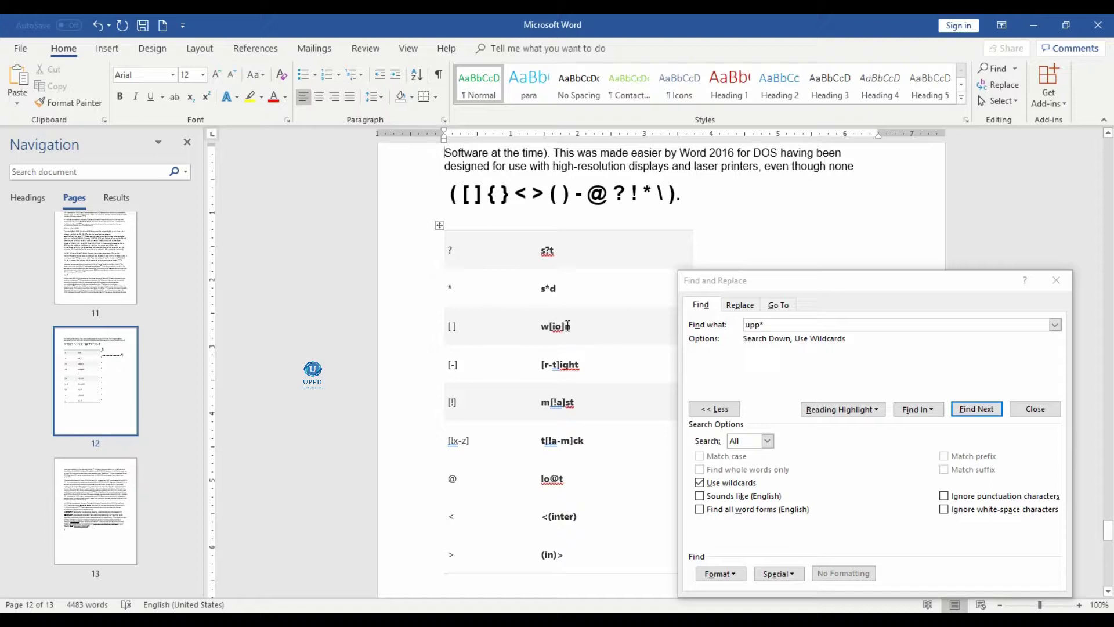
pyautogui.click(778, 324)
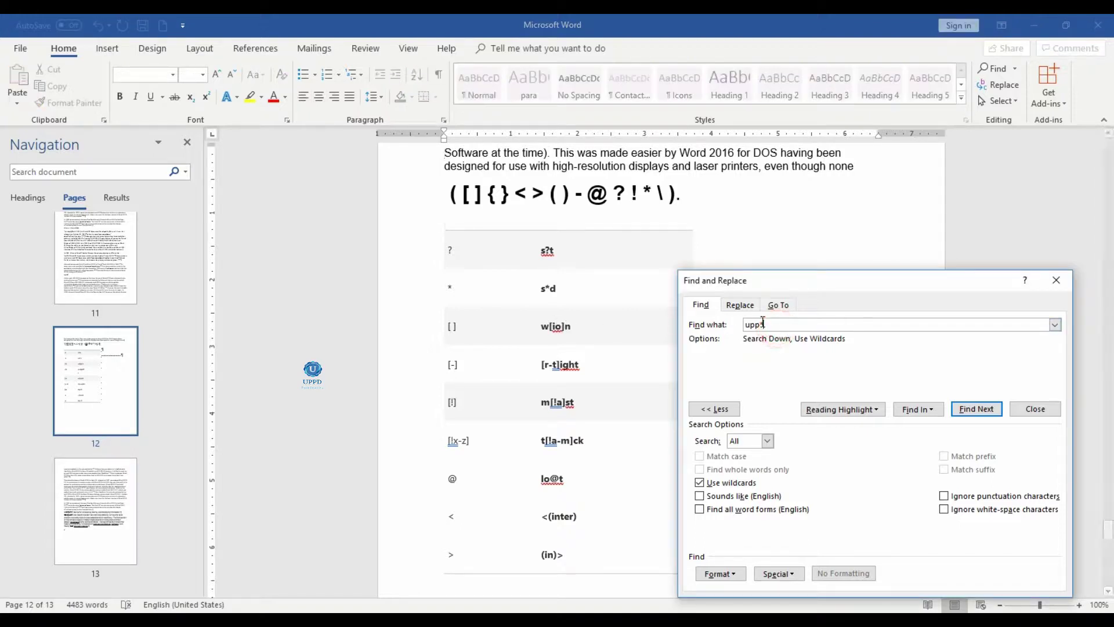
pyautogui.write('*')
pyautogui.press('BackSpace')
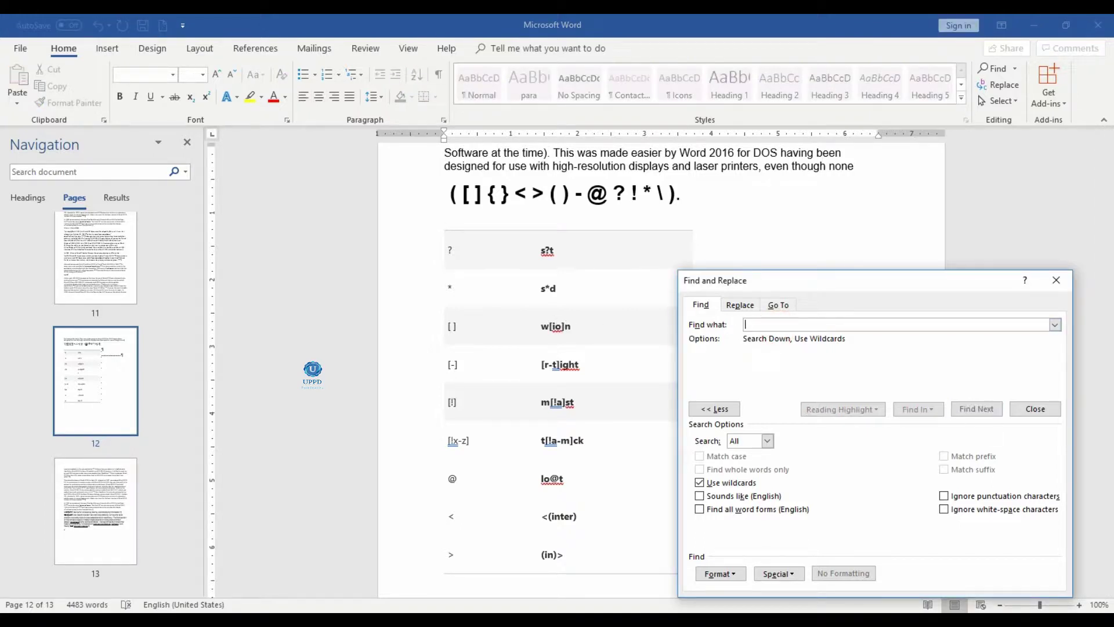
pyautogui.write('[a-z')
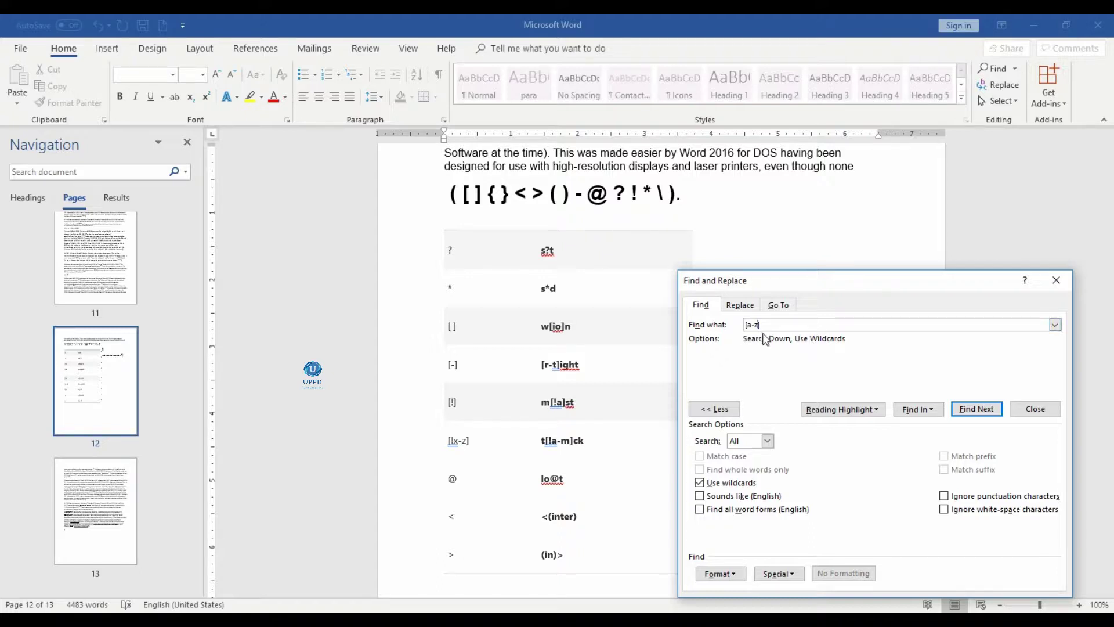
# Step through the single lowercase letter matches, then begin changing the range to [0-9].
pyautogui.click(982, 413)
pyautogui.click(982, 413)
pyautogui.click(982, 413)
pyautogui.click(982, 413)
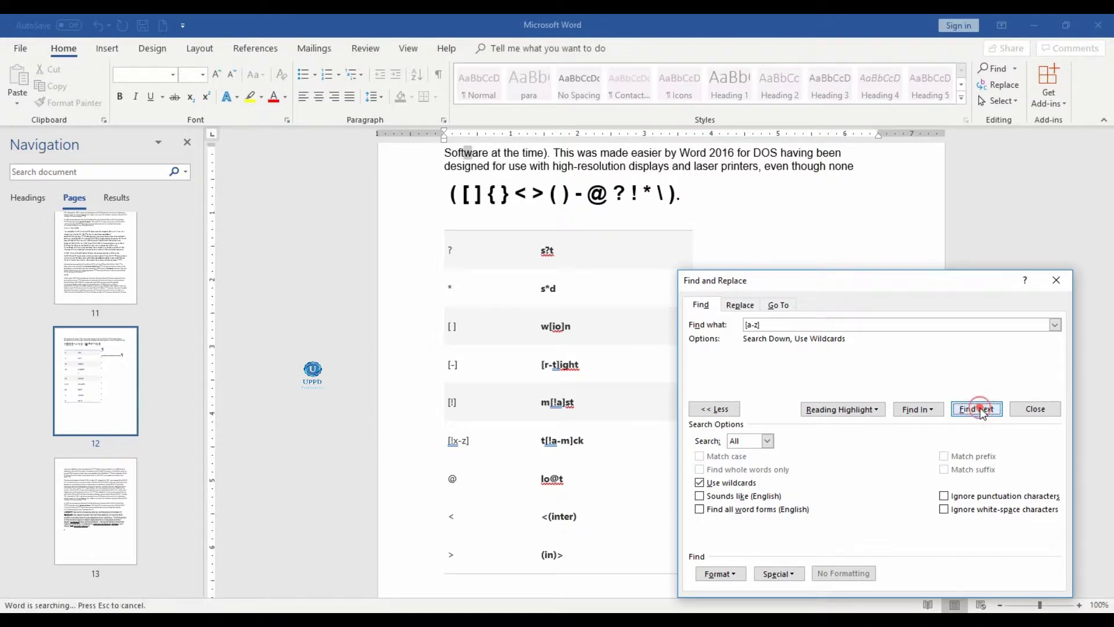
pyautogui.click(982, 413)
pyautogui.click(982, 413)
pyautogui.click(982, 413)
pyautogui.click(982, 413)
pyautogui.click(982, 413)
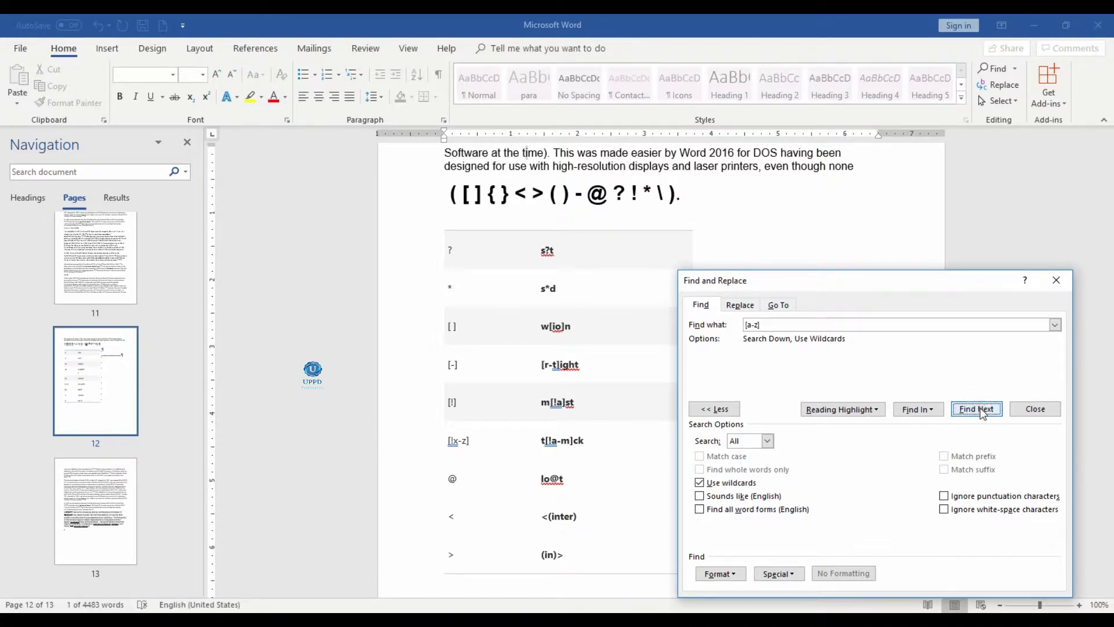
pyautogui.click(982, 413)
pyautogui.click(982, 413)
pyautogui.click(981, 412)
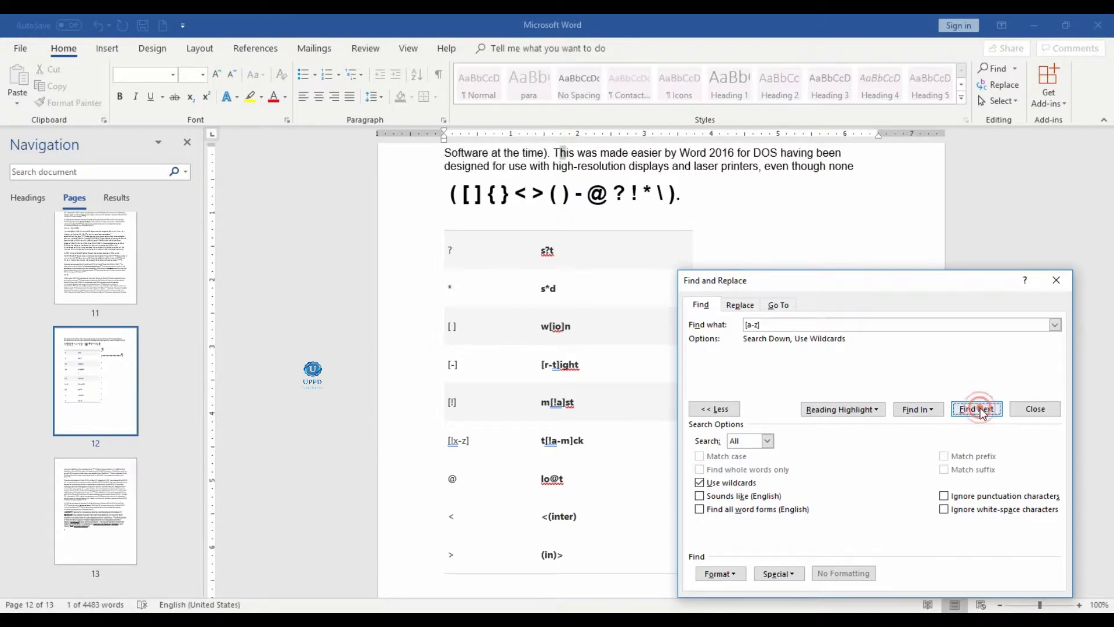
pyautogui.click(759, 326)
pyautogui.press('BackSpace')
pyautogui.press('BackSpace')
pyautogui.press('BackSpace')
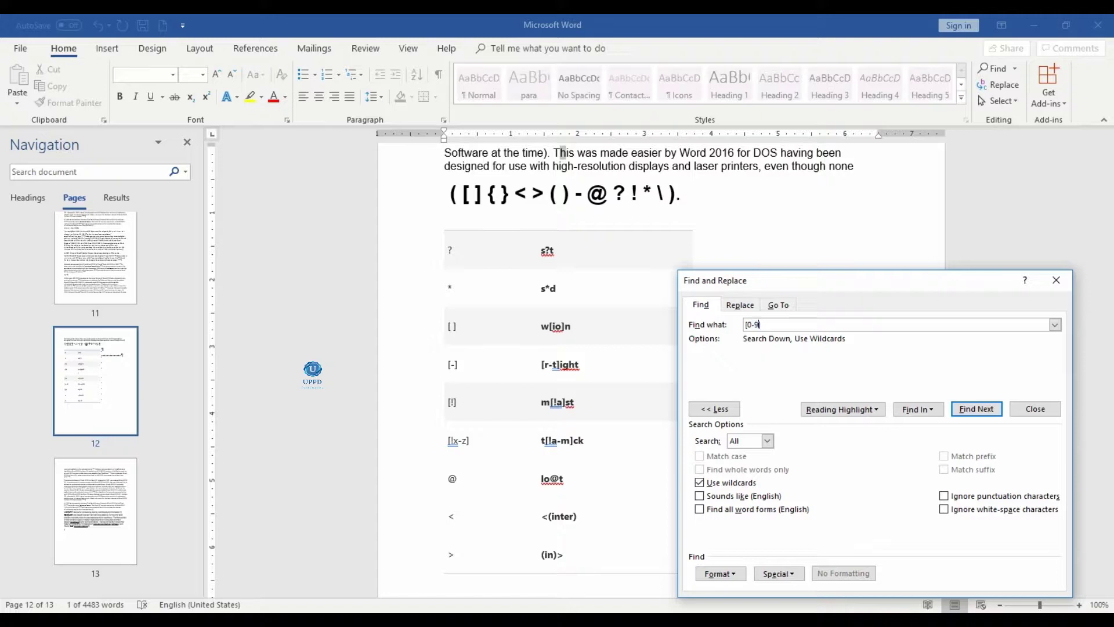
# Step through the single-digit matches found by [0-9].
pyautogui.click(982, 413)
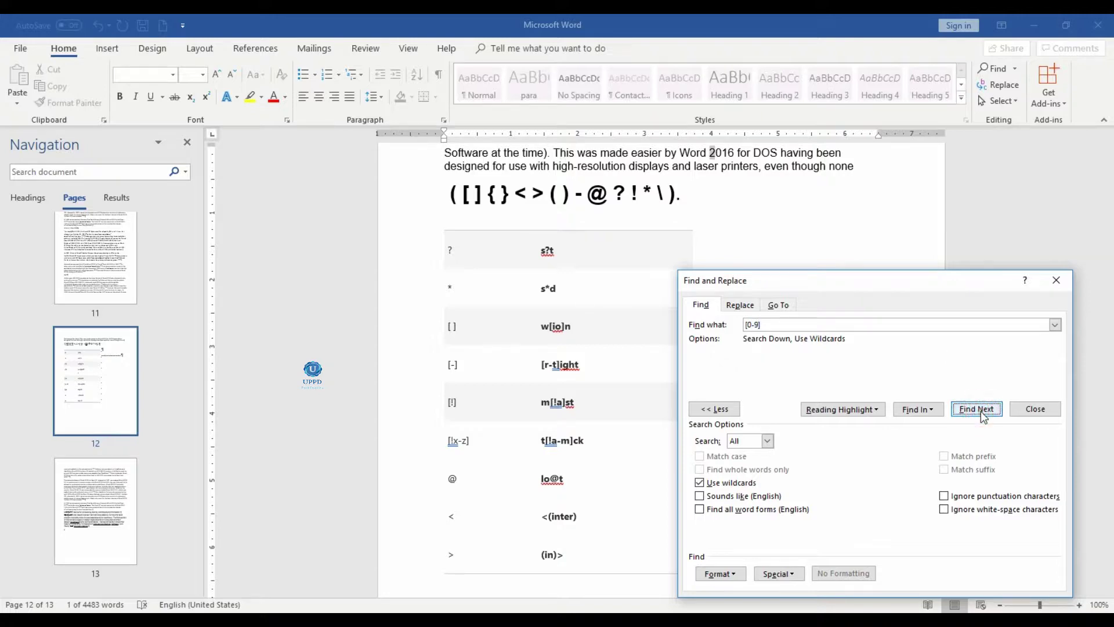
pyautogui.click(982, 413)
pyautogui.click(982, 413)
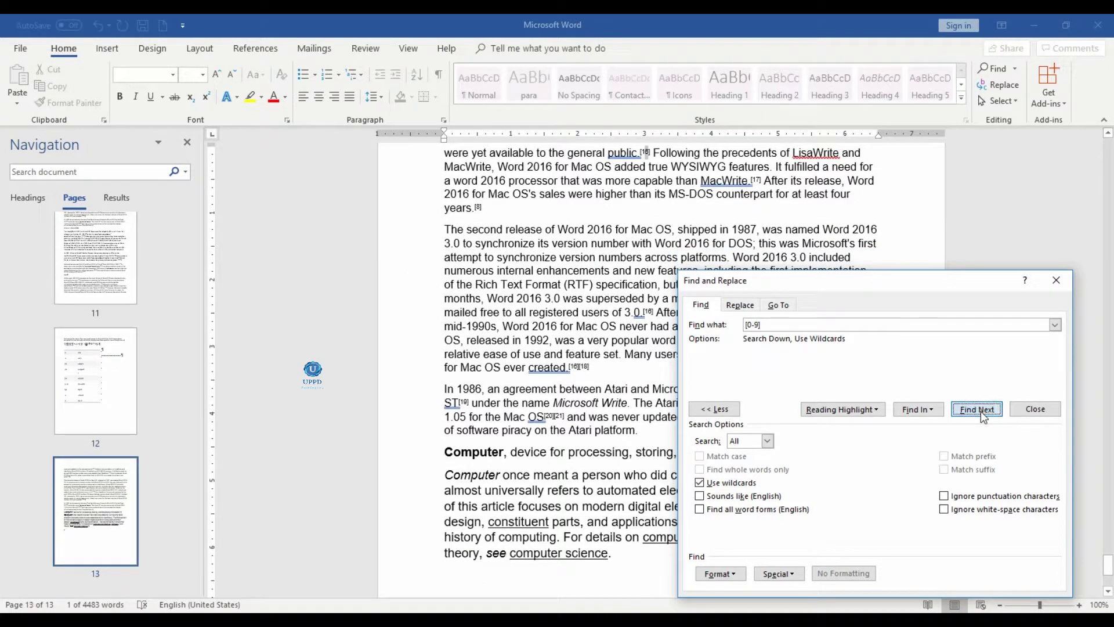
pyautogui.click(982, 413)
pyautogui.click(982, 413)
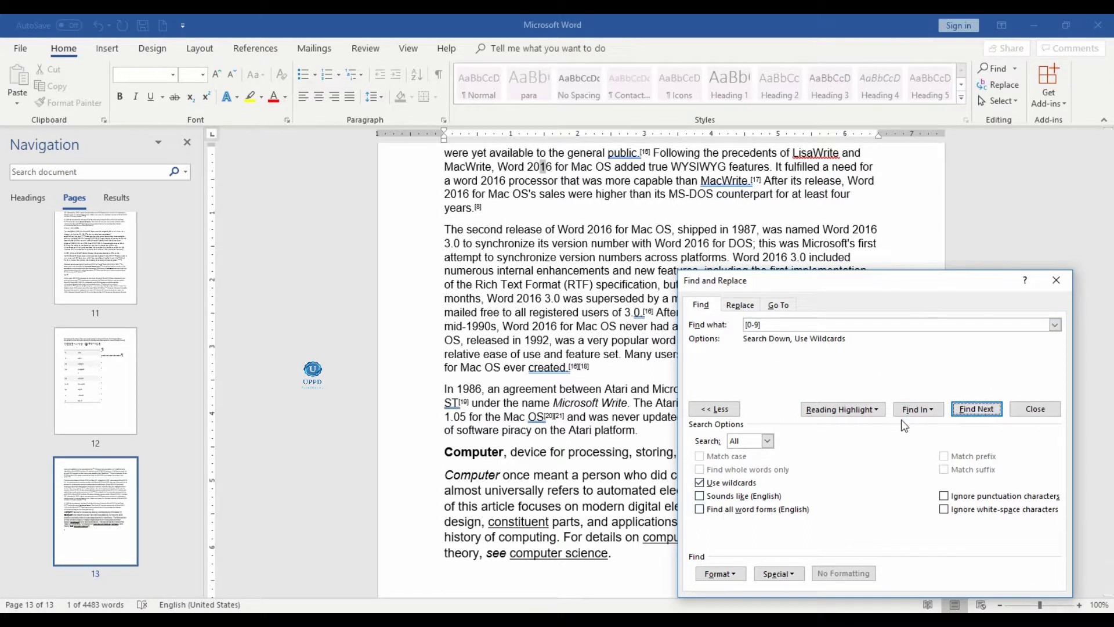
# Extend the pattern to [0-9][a-z] and find digits followed by a letter, like 1s.
pyautogui.click(757, 325)
pyautogui.write('{')
pyautogui.click(973, 414)
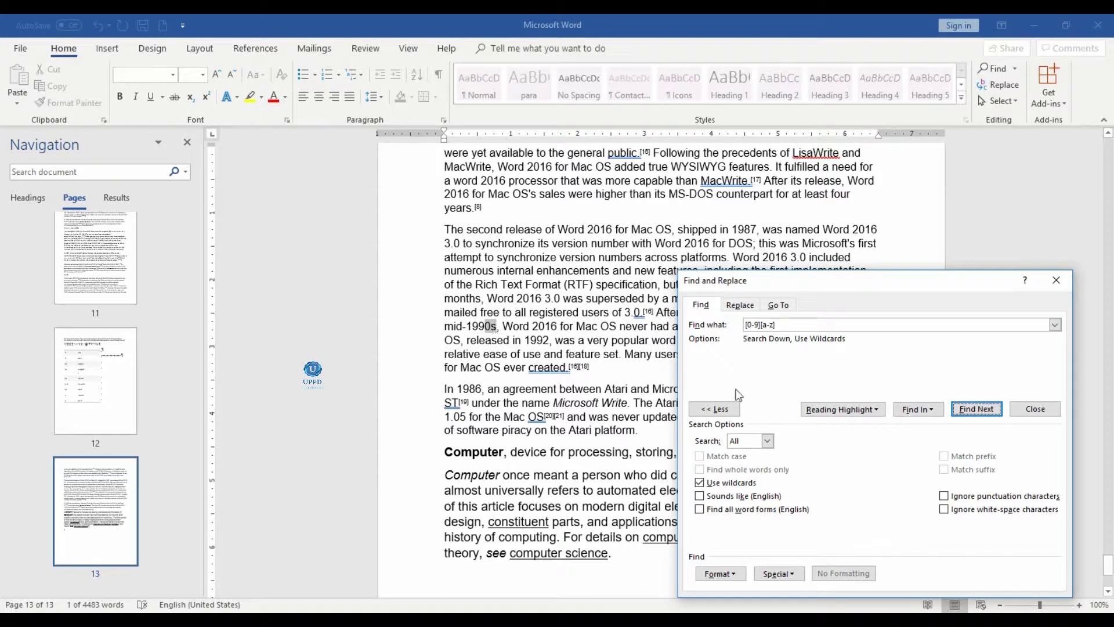
pyautogui.click(974, 409)
pyautogui.click(974, 410)
pyautogui.click(974, 409)
pyautogui.click(975, 410)
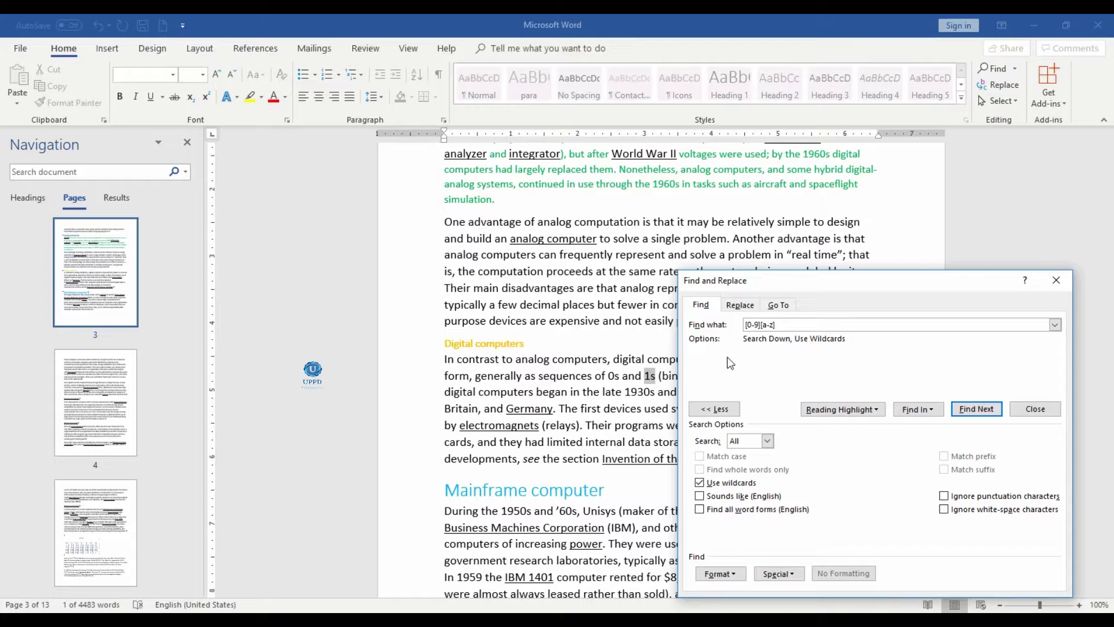
pyautogui.click(785, 324)
# On the Replace tab, search for (uppd) (tamil), dismiss the no-results messages, and start capitalising Tamil.
pyautogui.doubleClick(810, 323)
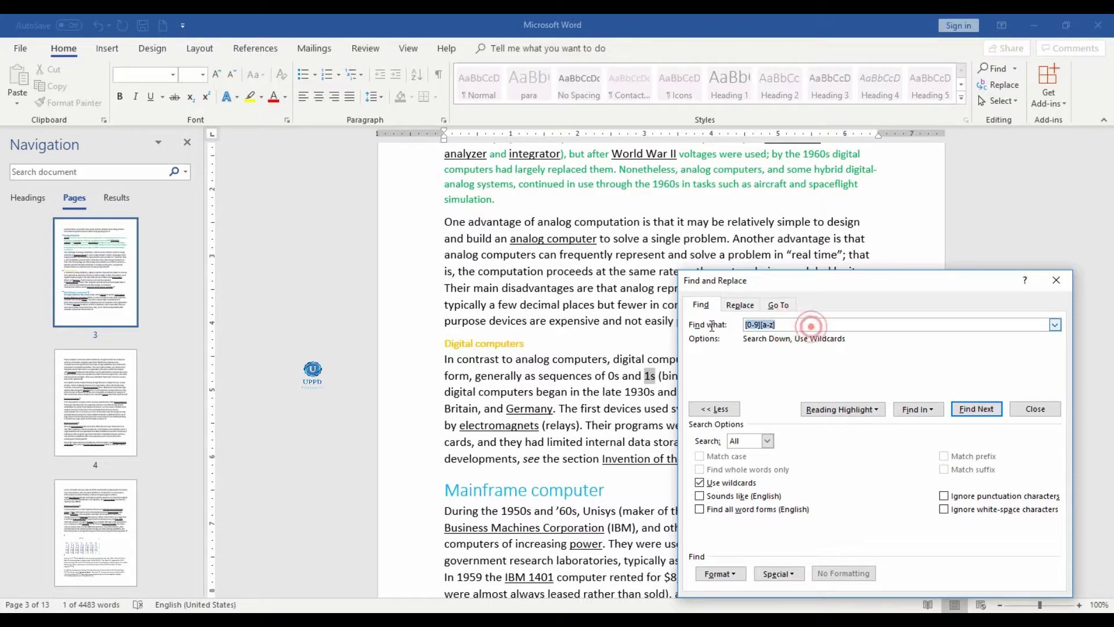
pyautogui.click(734, 306)
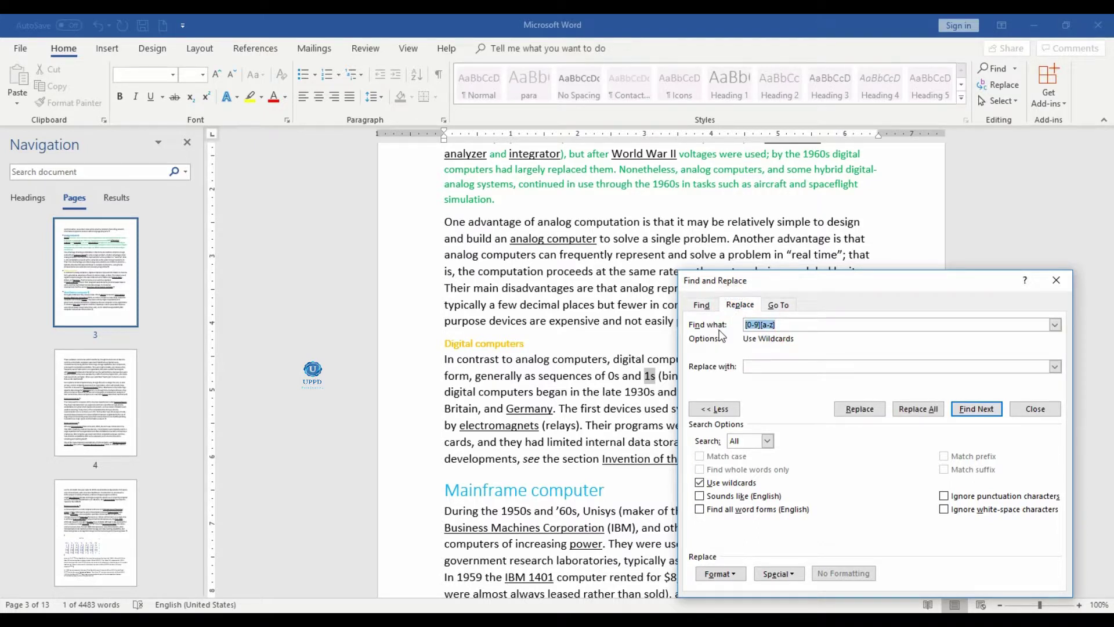
pyautogui.write('(uppd) (tamil')
pyautogui.click(974, 410)
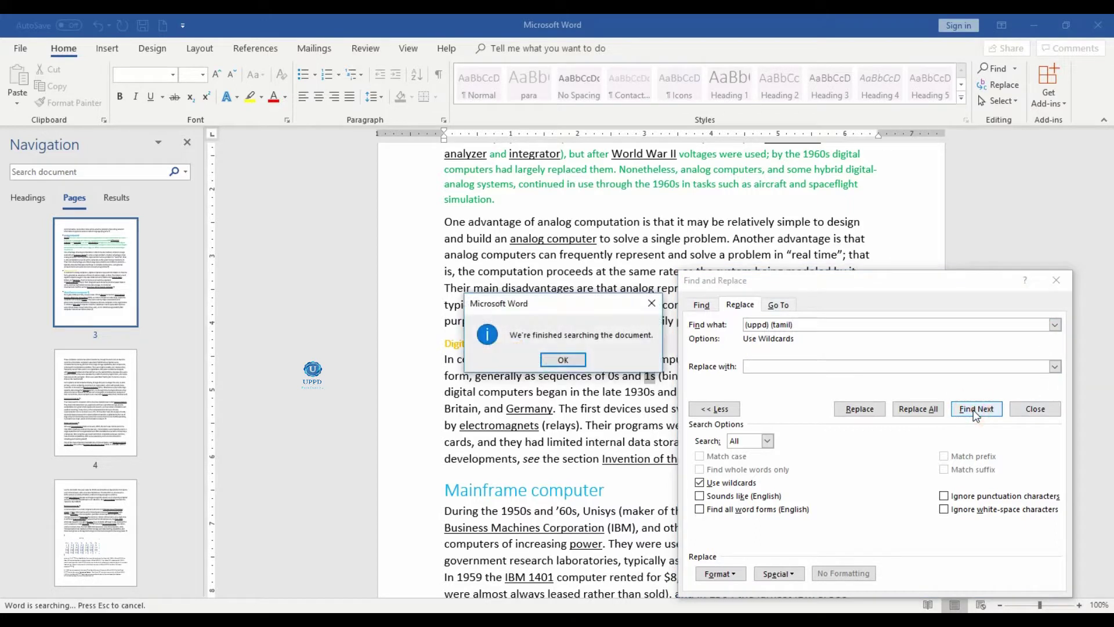
pyautogui.click(562, 359)
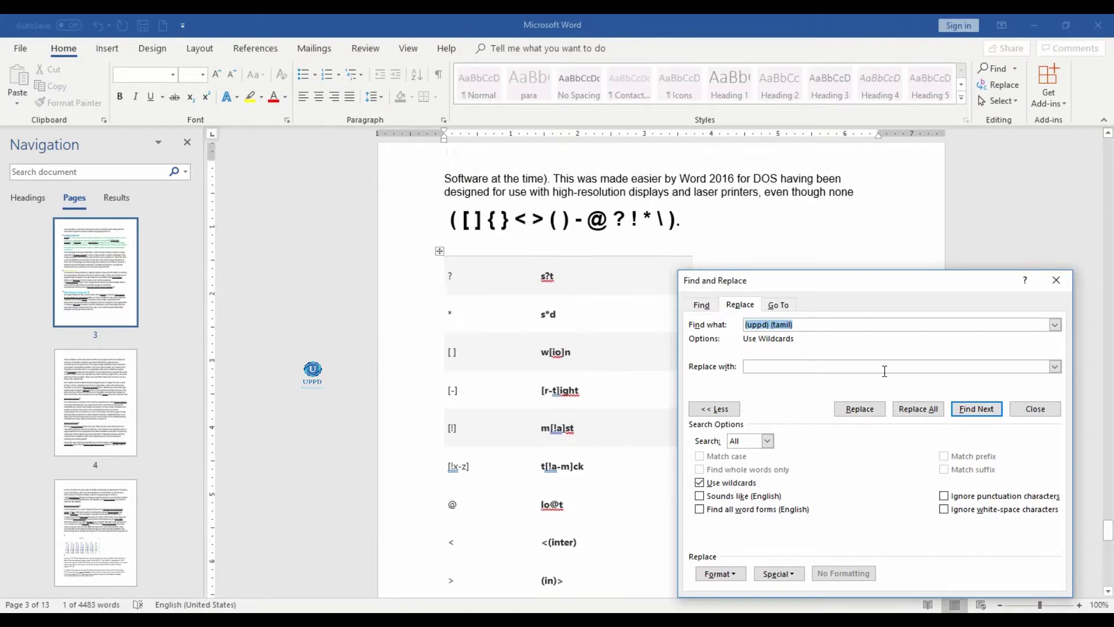
pyautogui.click(976, 412)
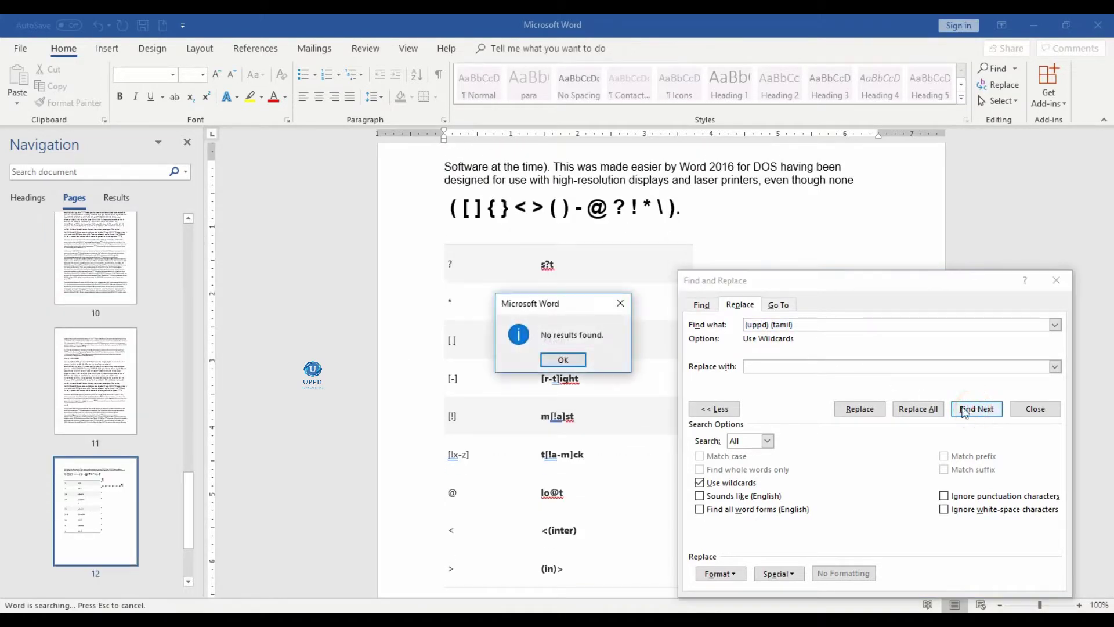
pyautogui.click(559, 357)
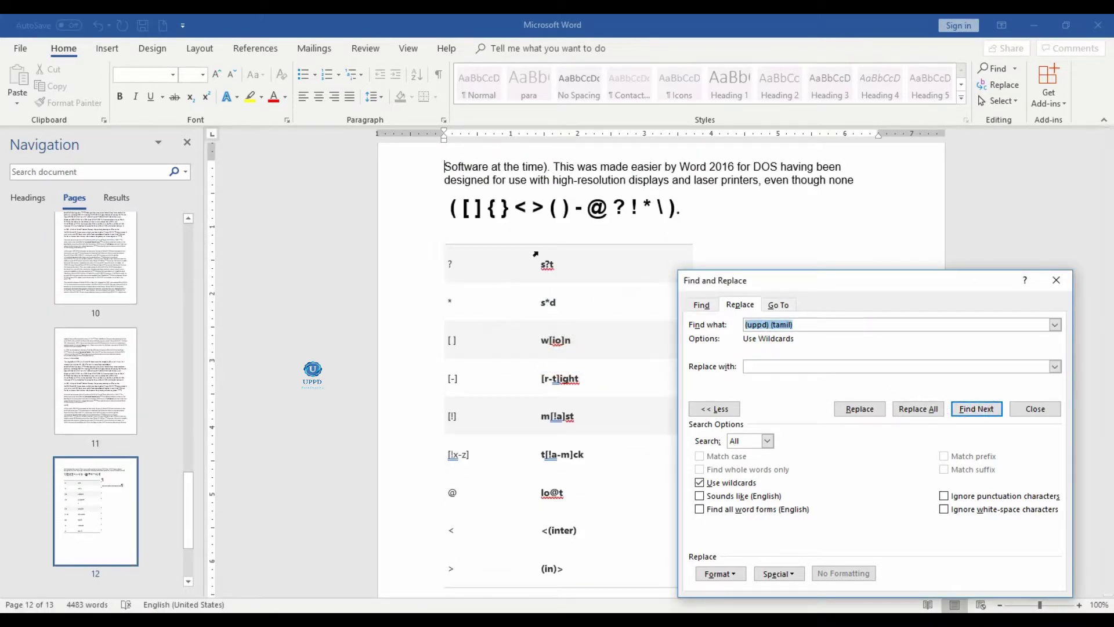
pyautogui.click(776, 324)
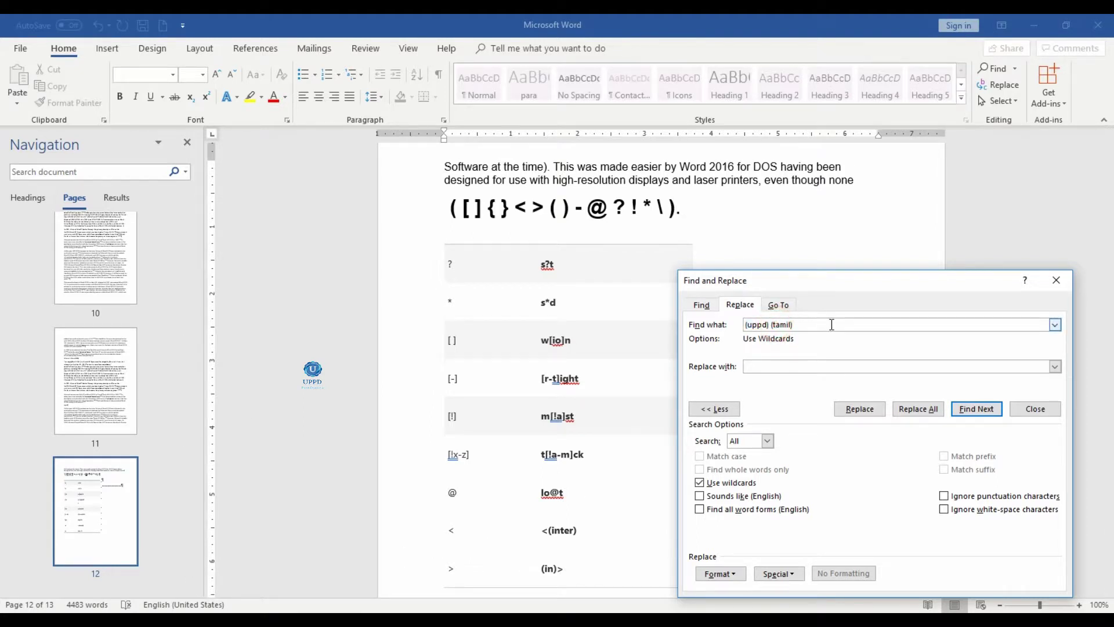
pyautogui.press('BackSpace')
pyautogui.press('BackSpace')
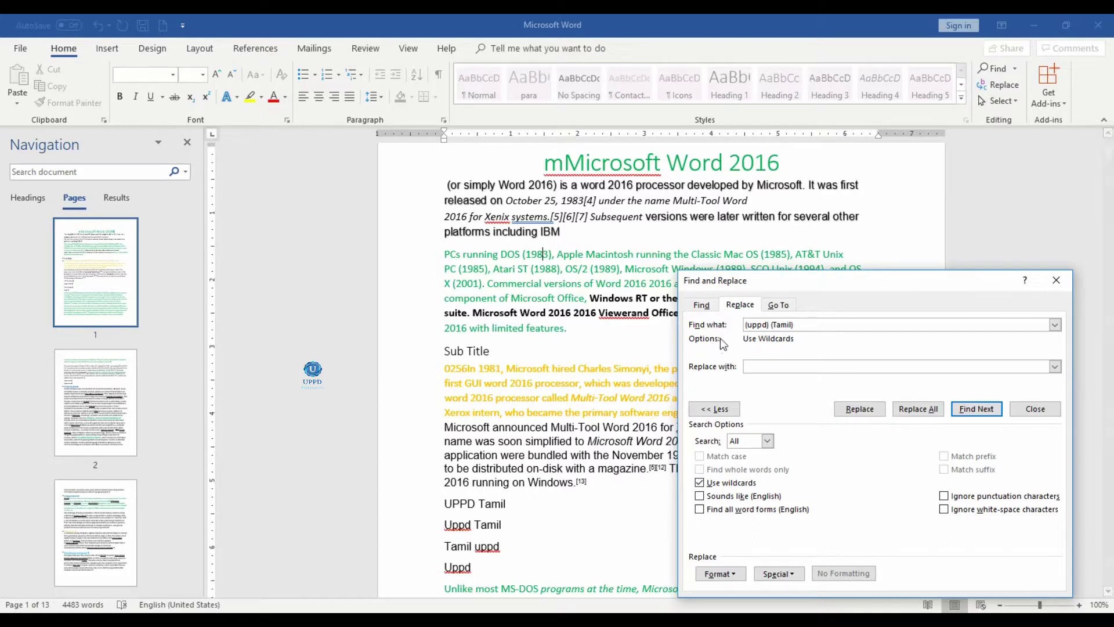
# Capitalise the pattern to (Uppd) (Tamil) and find the Uppd Tamil line.
pyautogui.press('BackSpace')
pyautogui.write('U')
pyautogui.click(975, 409)
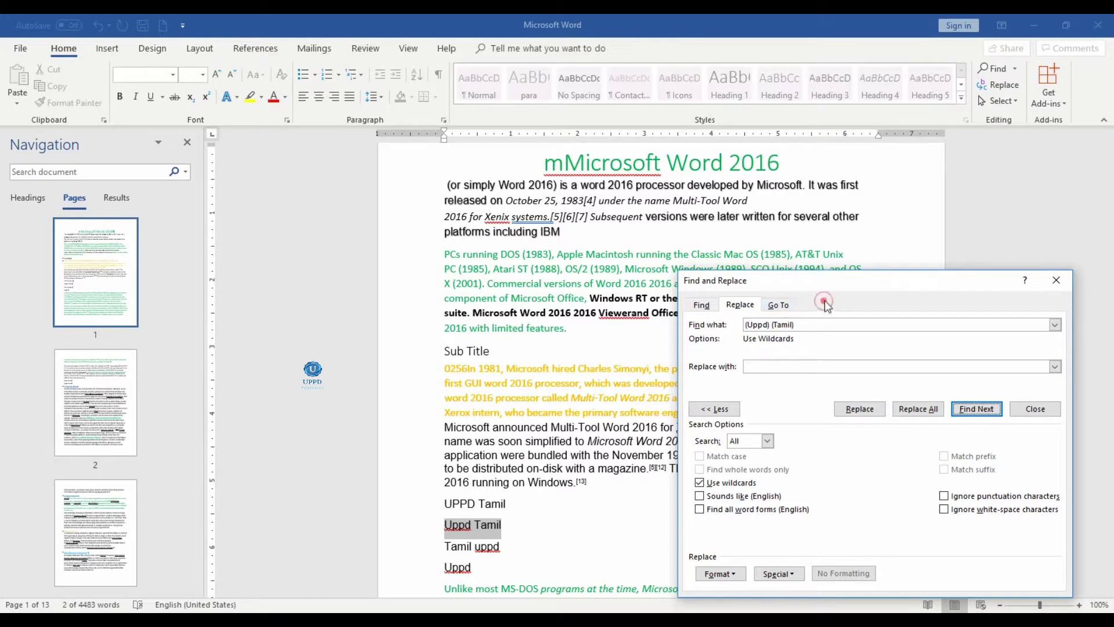
# Move the Find and Replace dialog up and begin a backslash group reference in Replace with.
pyautogui.moveTo(845, 282); pyautogui.dragTo(786, 167)
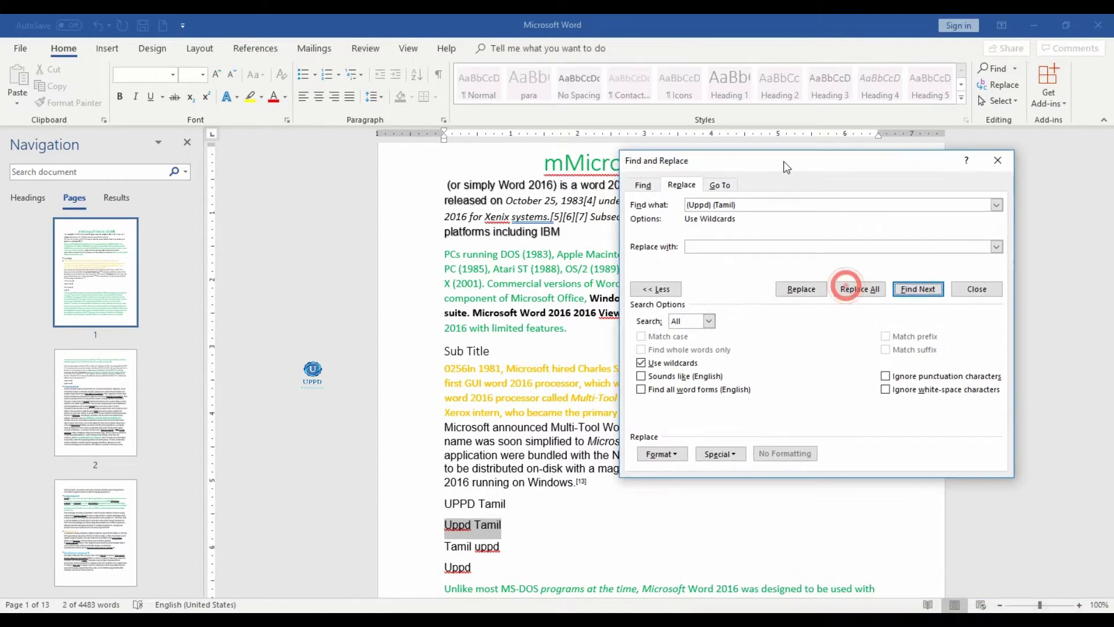
pyautogui.click(695, 207)
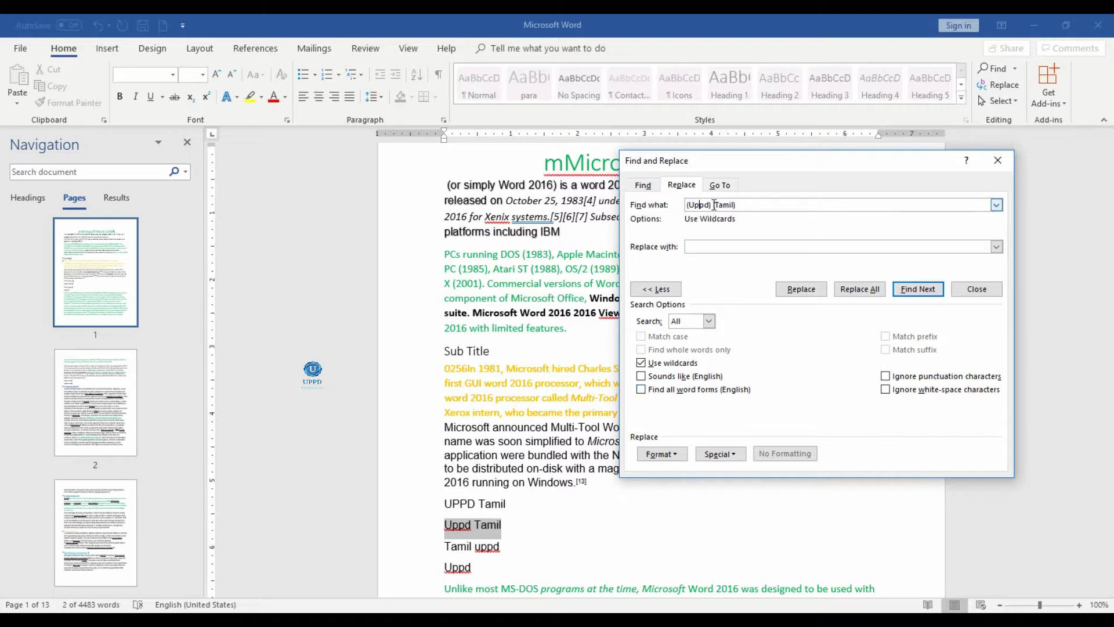
pyautogui.click(711, 248)
pyautogui.click(719, 204)
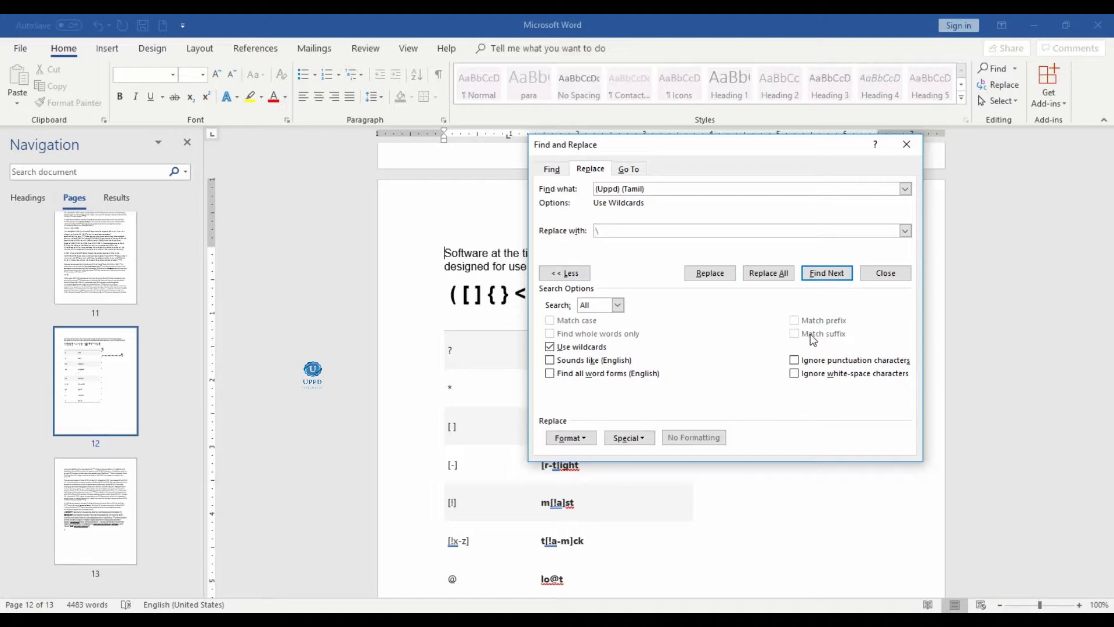
# Enter \1 \2 as the replacement and find the first Uppd Tamil match.
pyautogui.write('1\\2')
pyautogui.click(603, 231)
pyautogui.click(824, 275)
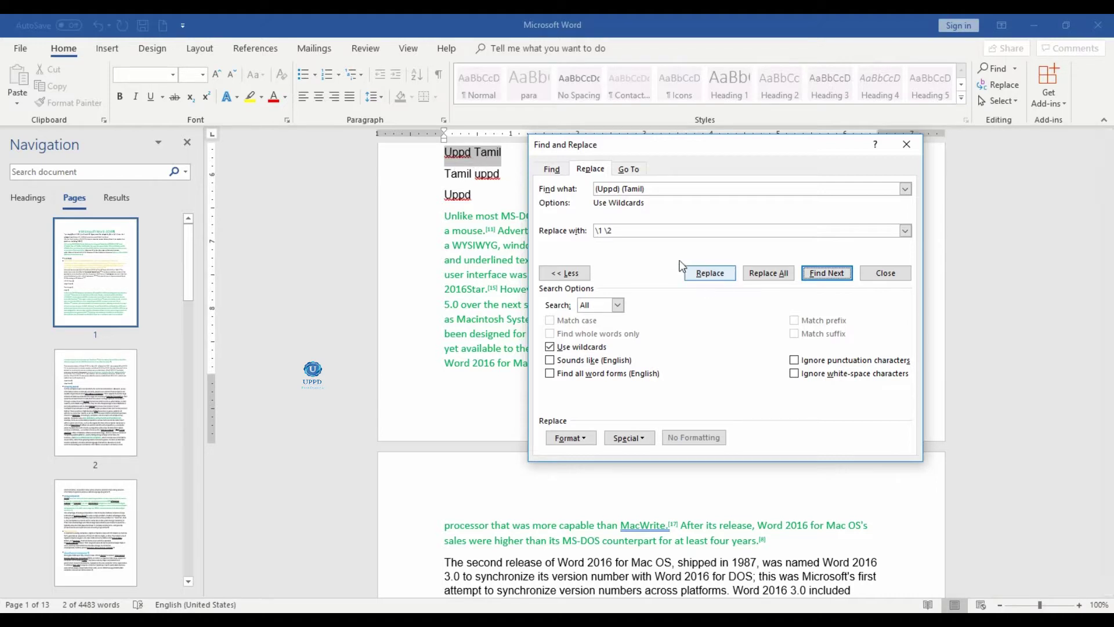
# Change the replacement to \2 \1 and replace, turning Uppd Tamil into Tamil Uppd.
pyautogui.click(600, 231)
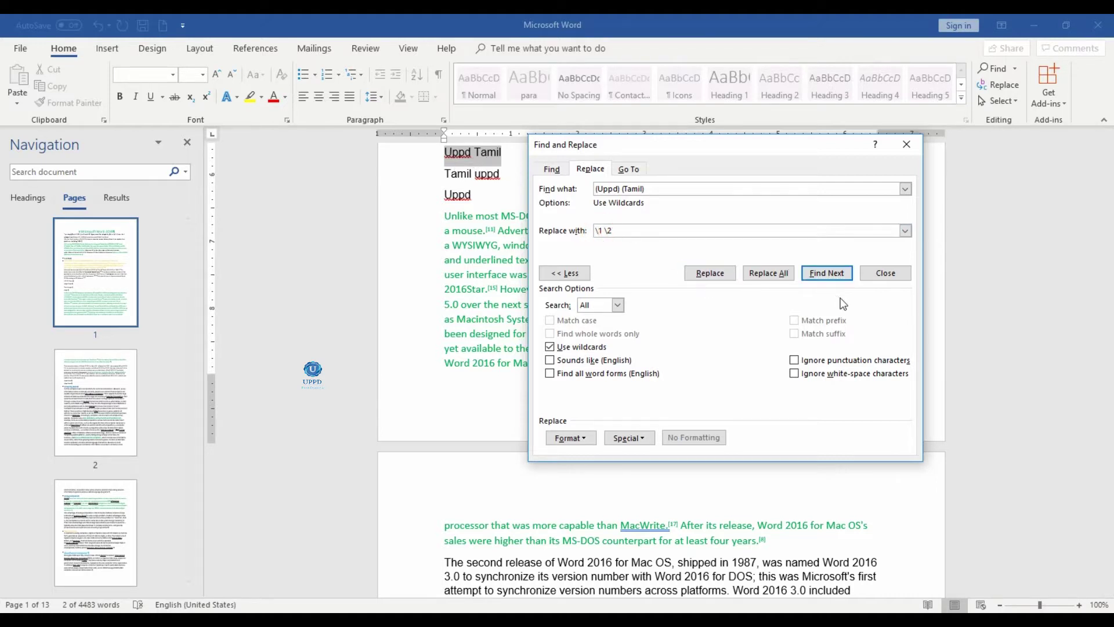
pyautogui.press('Delete')
pyautogui.write('2')
pyautogui.press('Delete')
pyautogui.write('1')
pyautogui.click(709, 273)
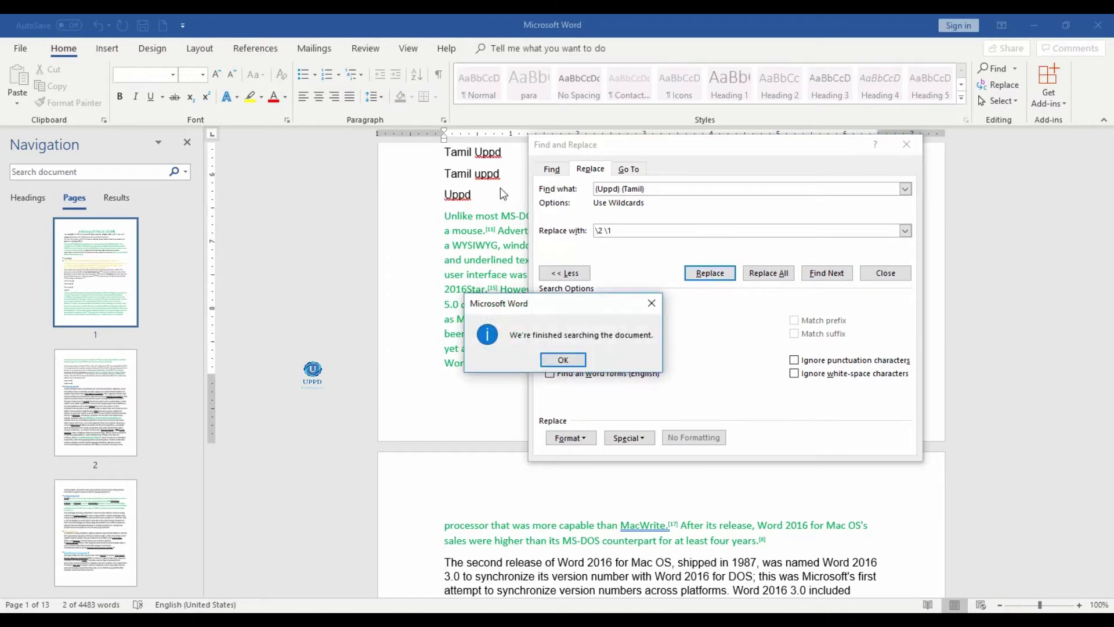
pyautogui.click(579, 360)
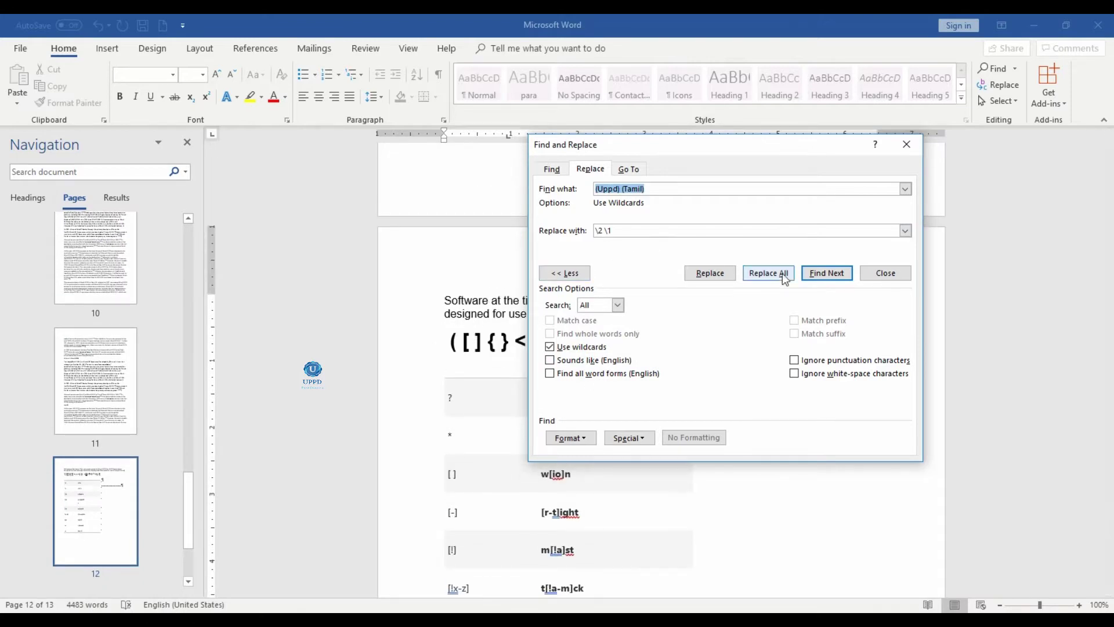
# Confirm no further Uppd Tamil matches remain and return to the start of the document.
pyautogui.click(823, 275)
pyautogui.click(561, 355)
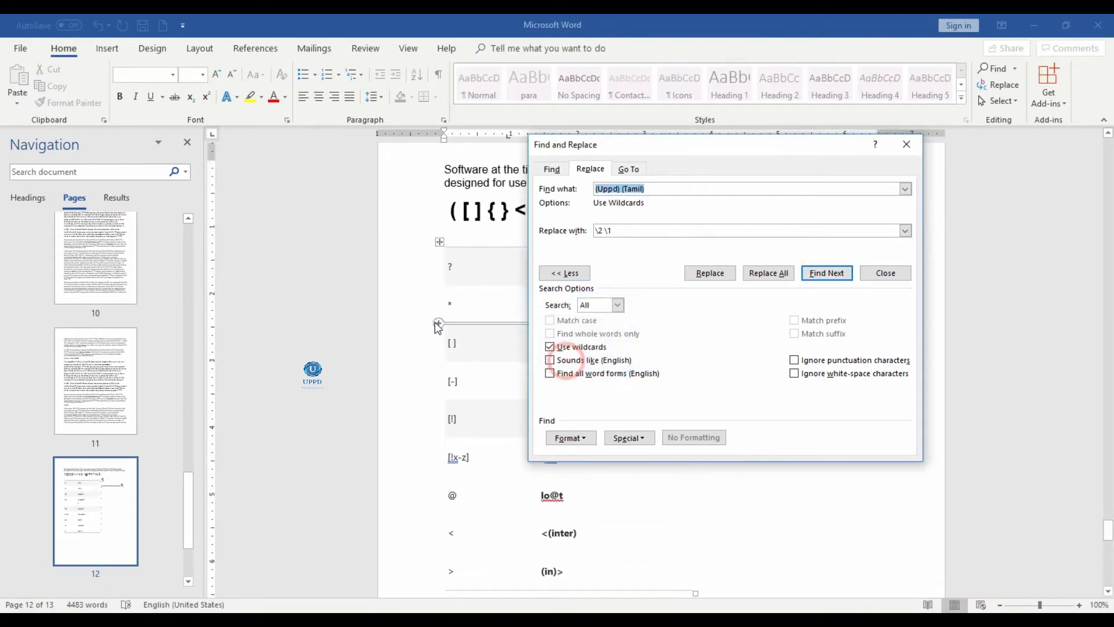
pyautogui.click(434, 321)
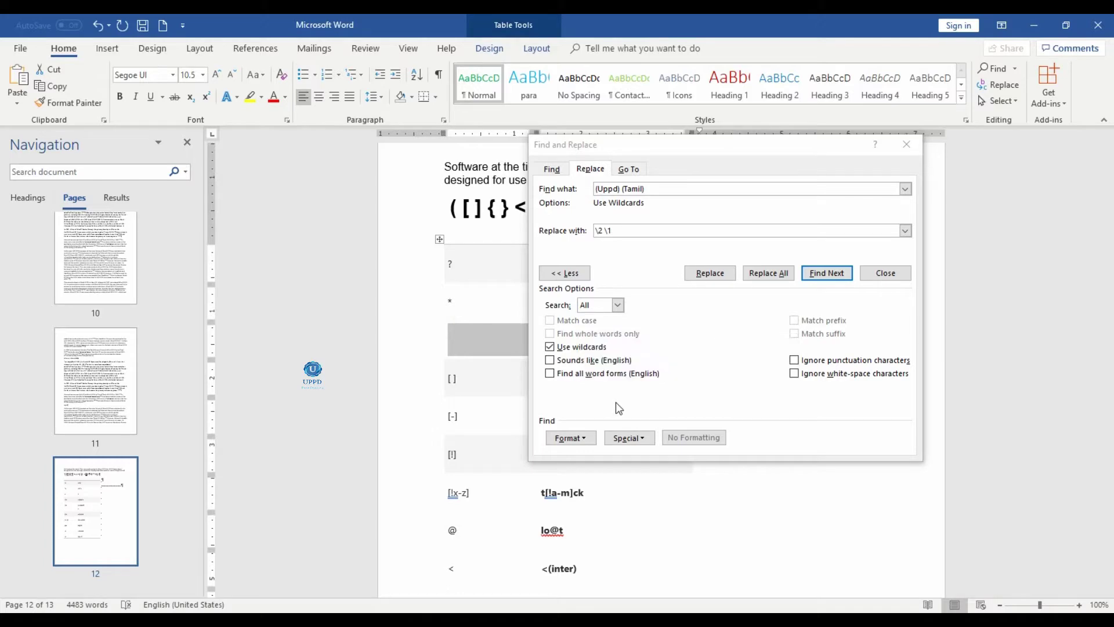
pyautogui.hotkey('ctrl', 'Home')
pyautogui.scroll(-5, 469, 459)
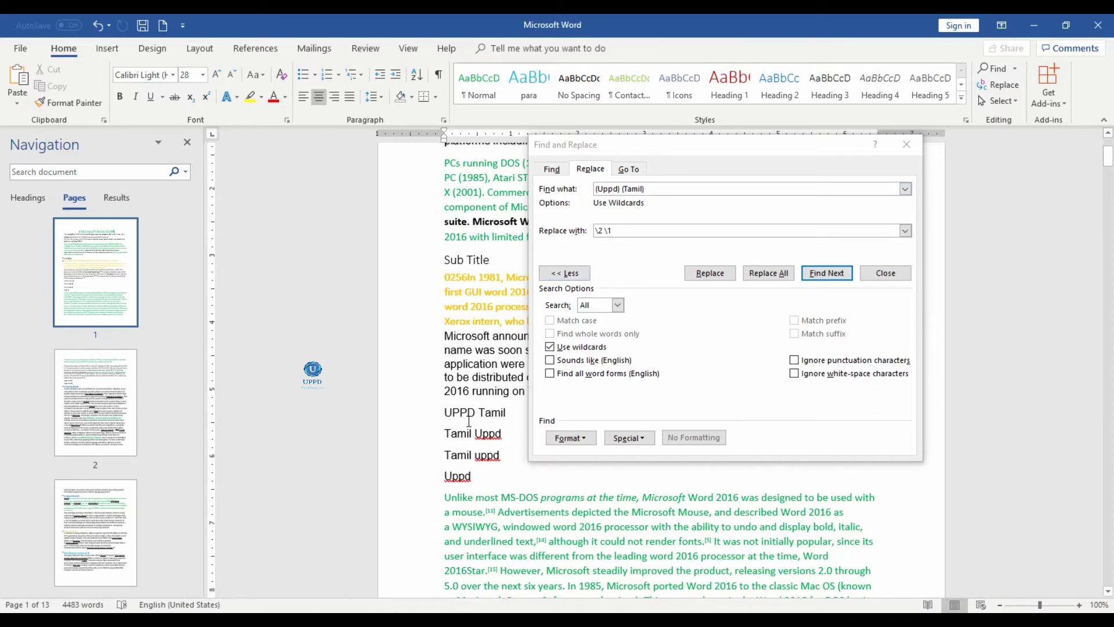
# Rearrange the Find what pattern to (Tamil) (Uppd).
pyautogui.click(625, 191)
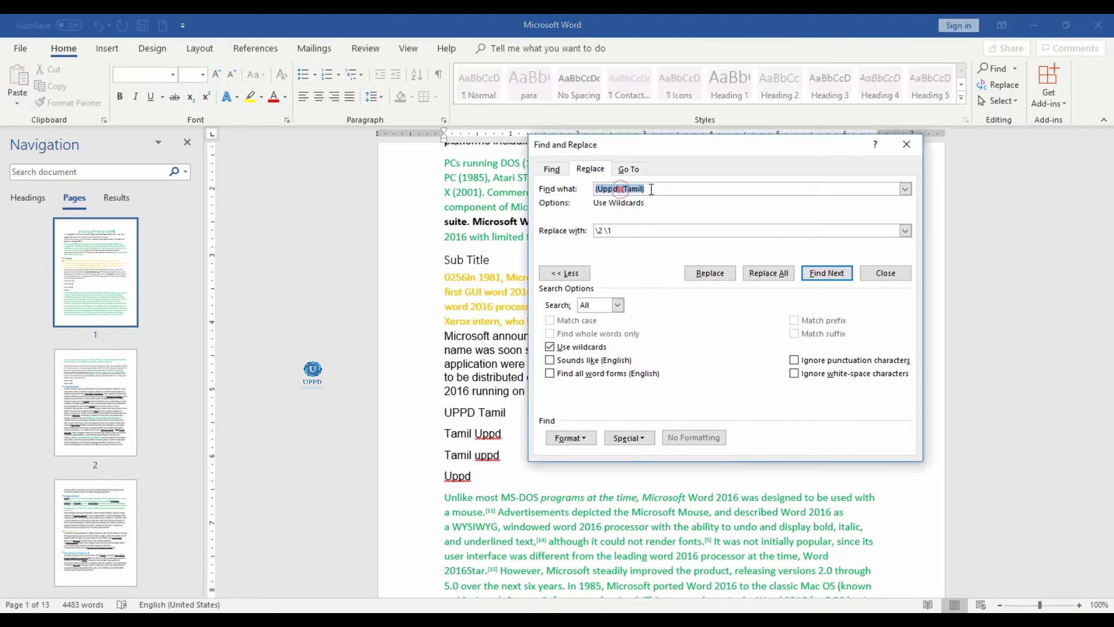
pyautogui.click(668, 189)
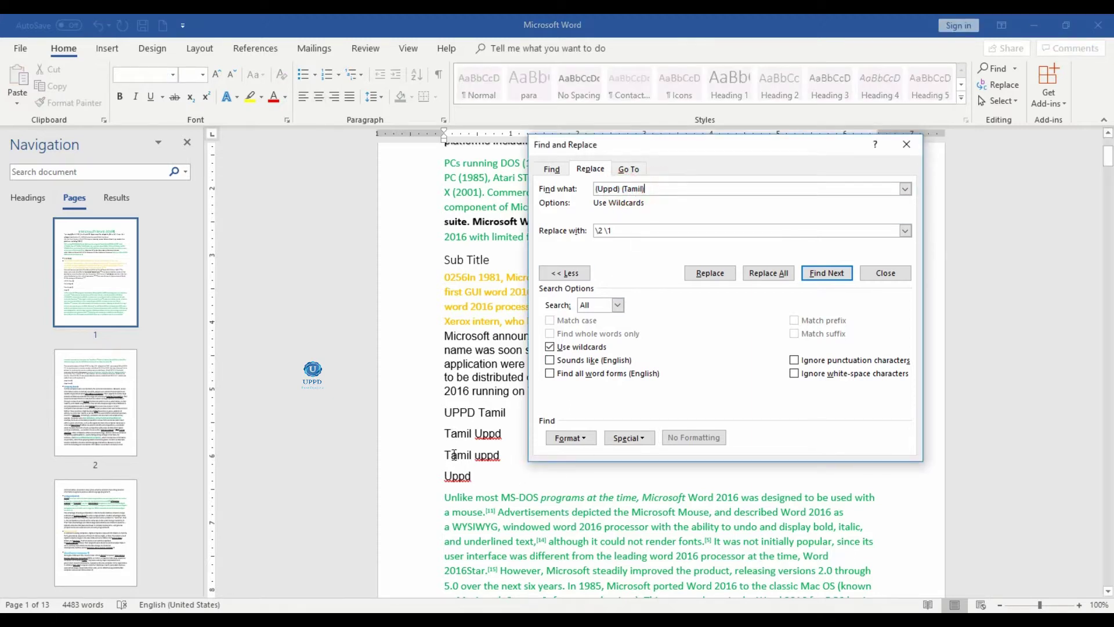
pyautogui.moveTo(645, 190); pyautogui.dragTo(622, 189)
pyautogui.hotkey('ctrl', 'c')
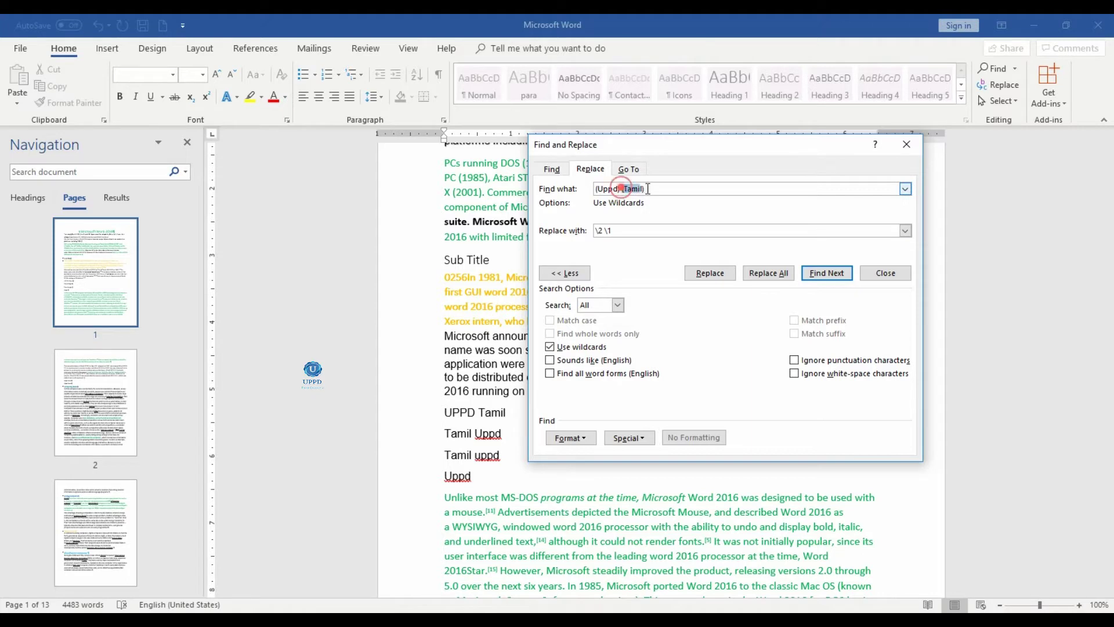
pyautogui.press('BackSpace')
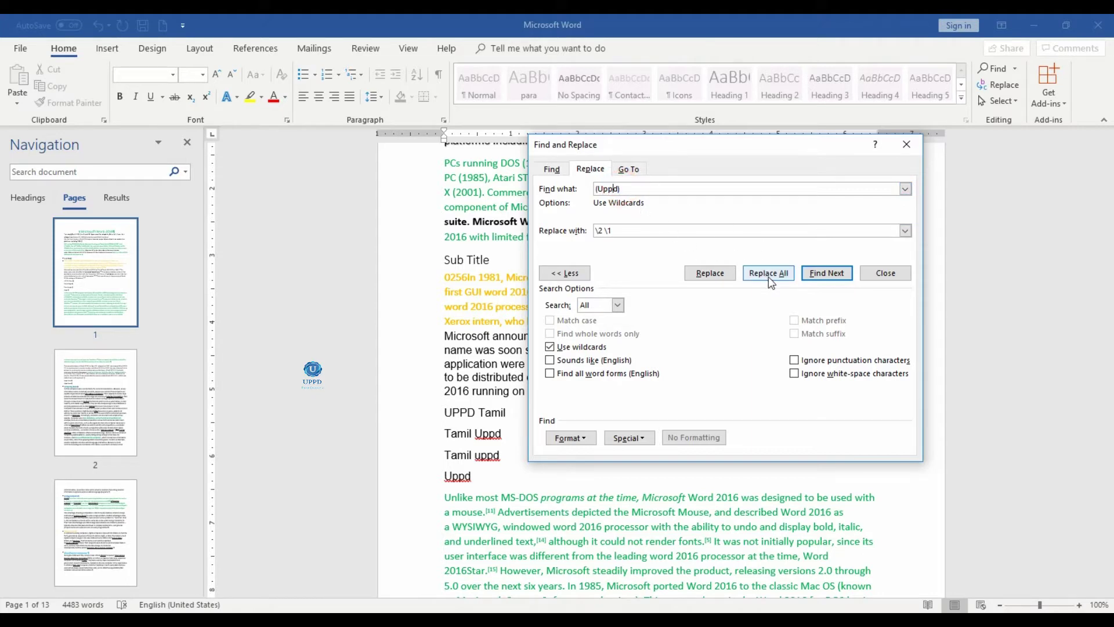
pyautogui.hotkey('ctrl', 'v')
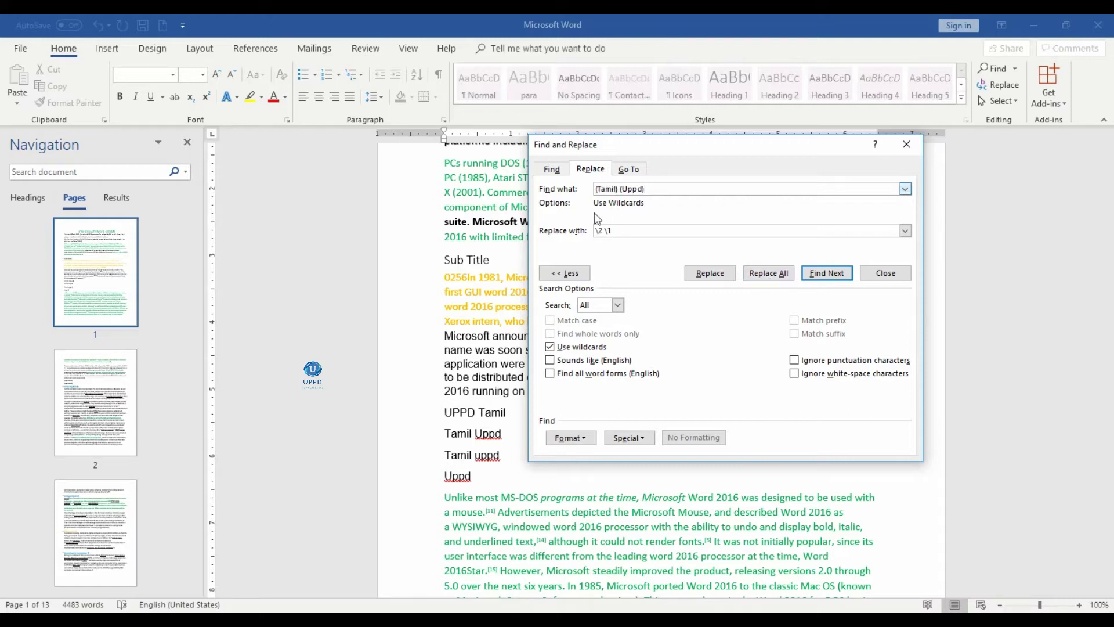
pyautogui.press('End')
# Find the Tamil Uppd line and replace it back to Uppd Tamil.
pyautogui.click(826, 273)
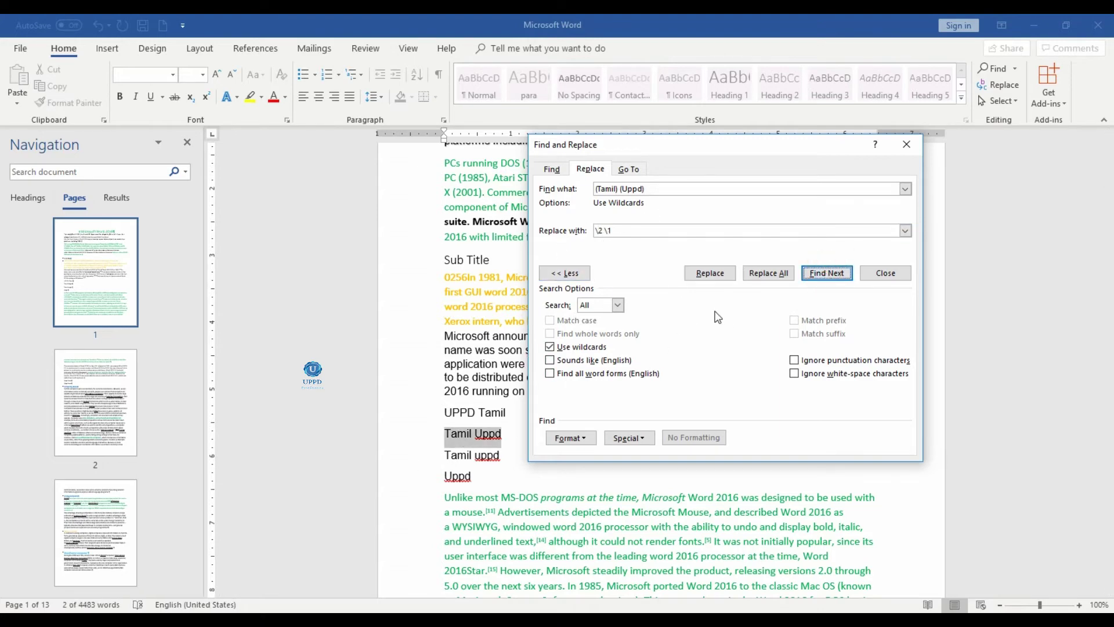
pyautogui.click(702, 272)
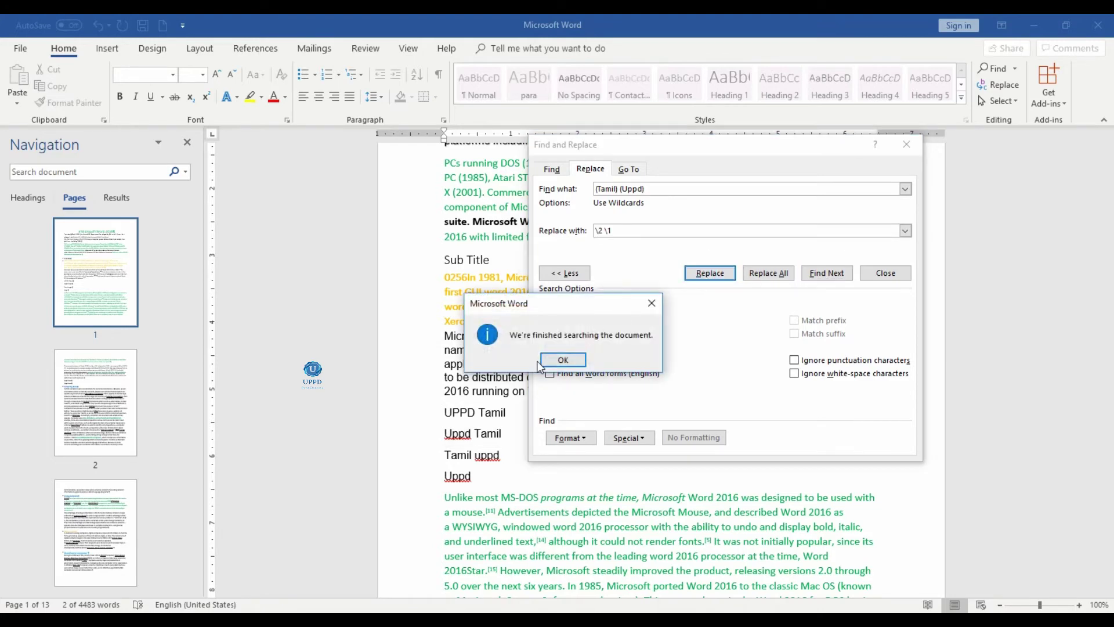
pyautogui.click(562, 361)
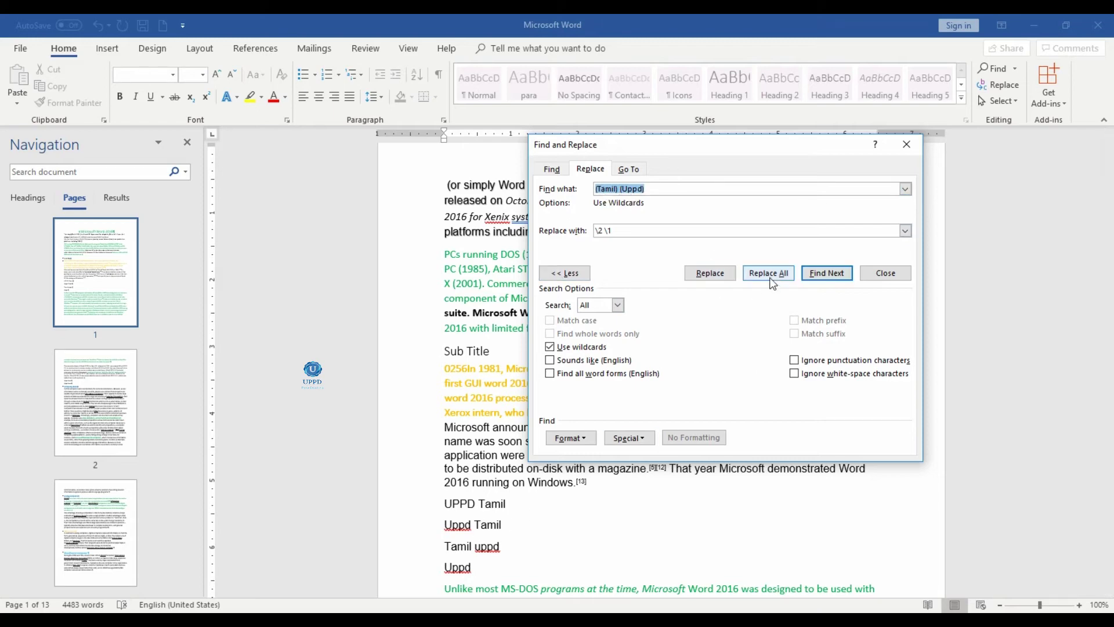
# After no further match is found, capitalise the lowercase u in the Tamil uppd line.
pyautogui.click(821, 276)
pyautogui.click(562, 360)
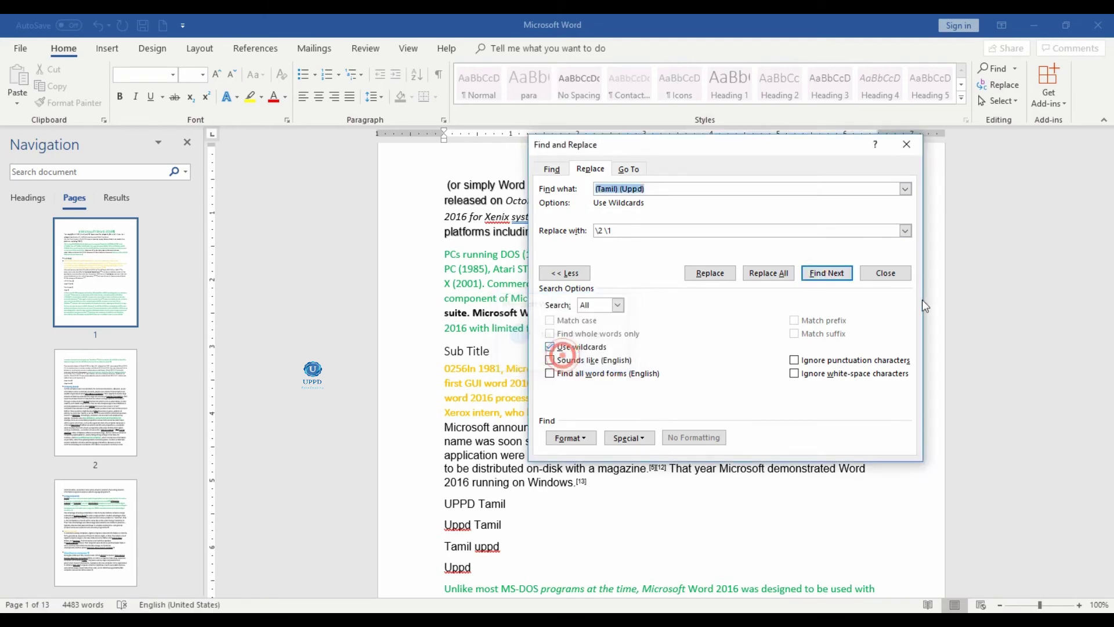
pyautogui.moveTo(475, 548); pyautogui.dragTo(481, 548)
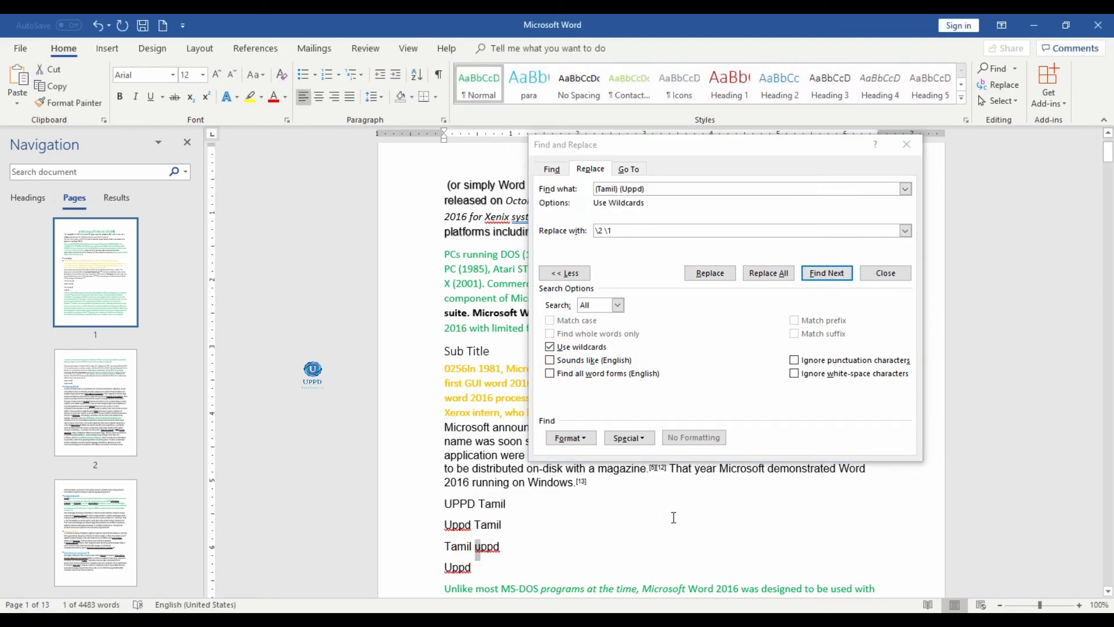
pyautogui.write('U')
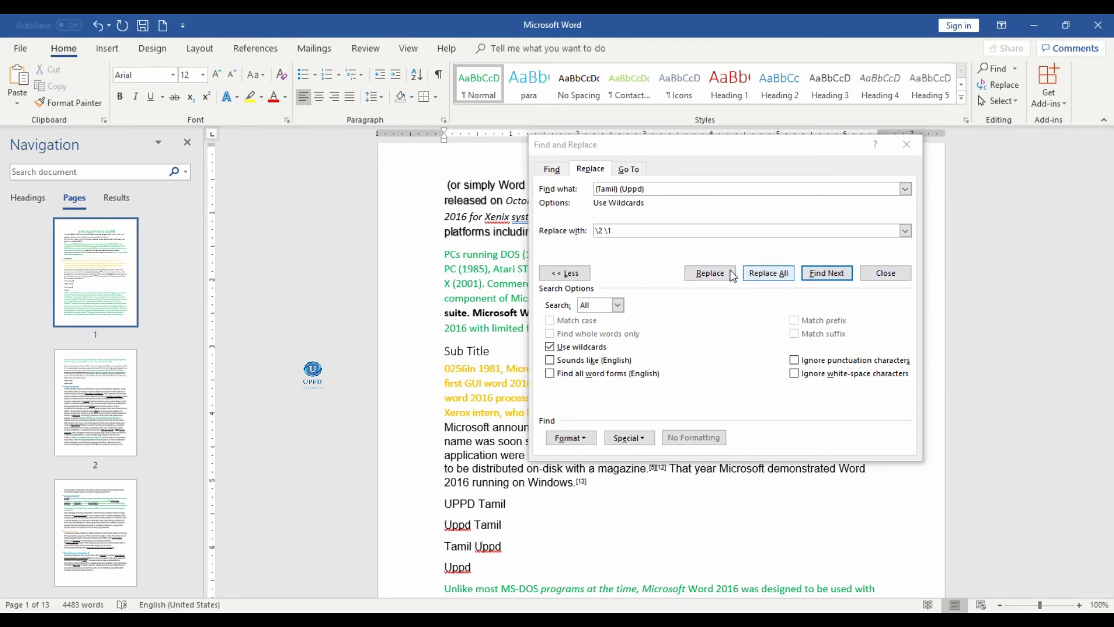
# Swap that corrected line to Uppd Tamil, then close the Find and Replace dialog.
pyautogui.click(709, 270)
pyautogui.click(711, 275)
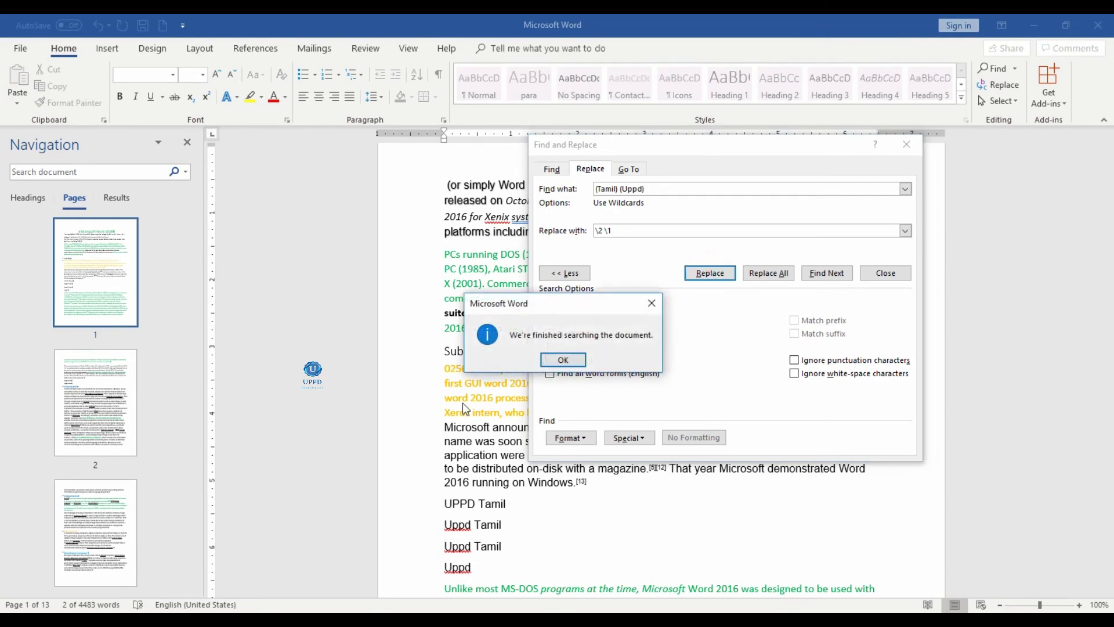
pyautogui.click(561, 359)
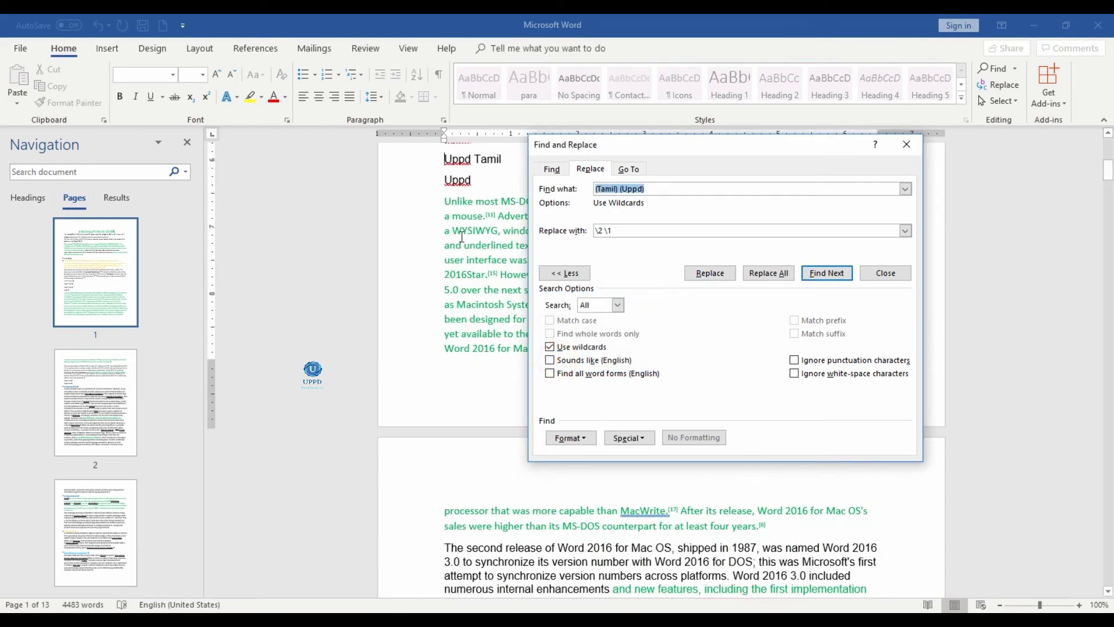
pyautogui.scroll(2, 509, 278)
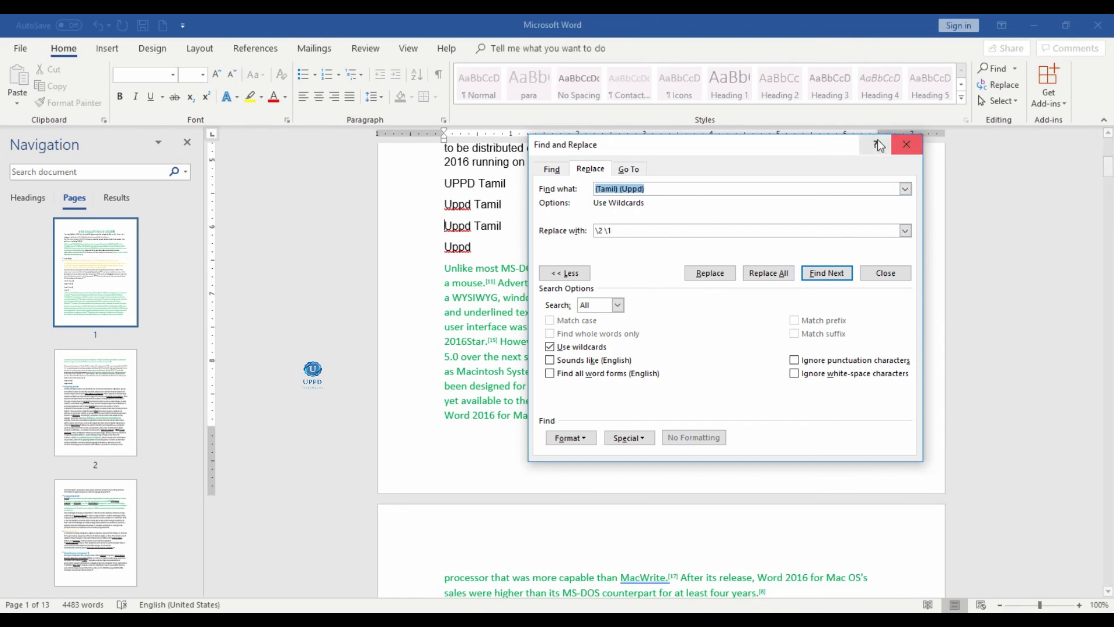
pyautogui.click(907, 146)
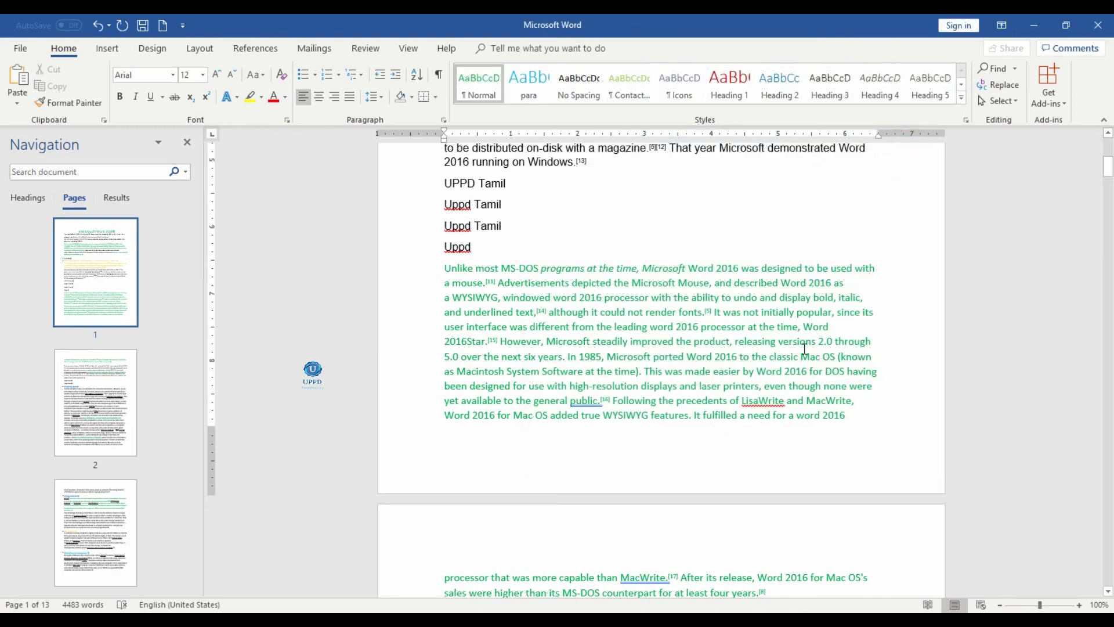